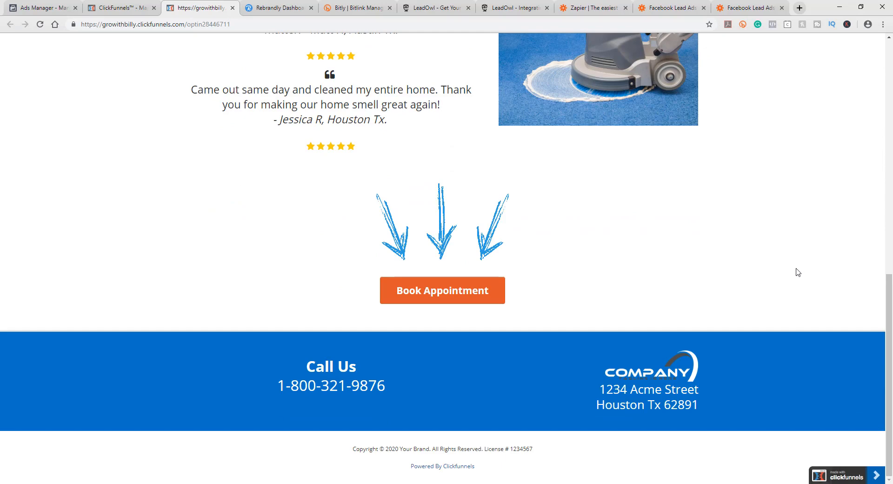
scroll(793, 270, "up", 1)
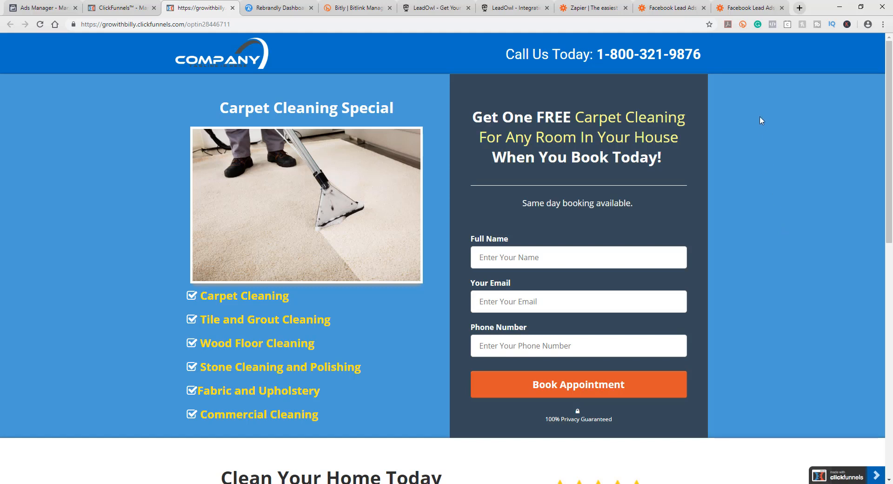
Step: Review the carpet cleaning landing page and its booking form
scroll(698, 255, "down", 4)
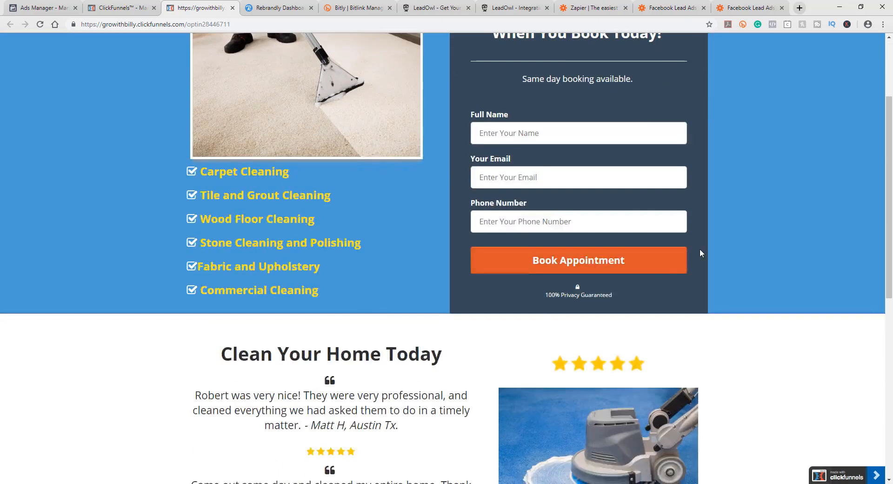
scroll(718, 255, "up", 4)
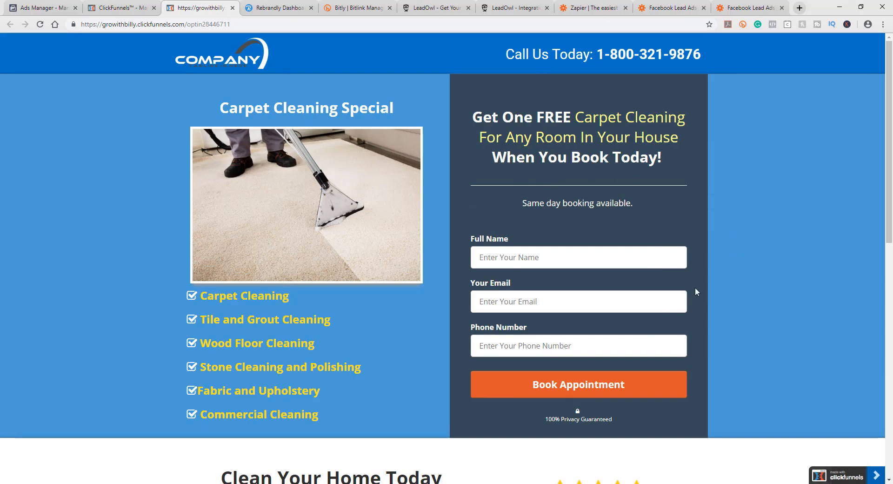
scroll(656, 247, "down", 8)
scroll(589, 223, "up", 8)
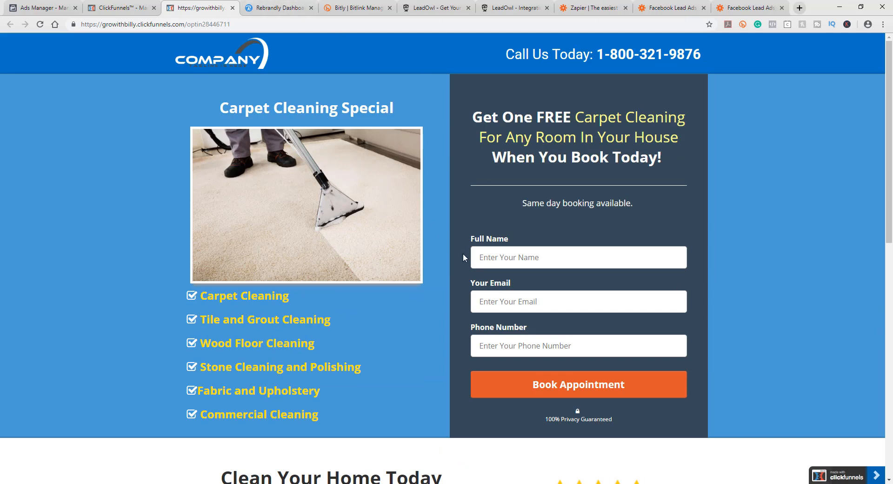
Step: Switch to Ads Manager and open its campaigns overview
left_click(123, 8)
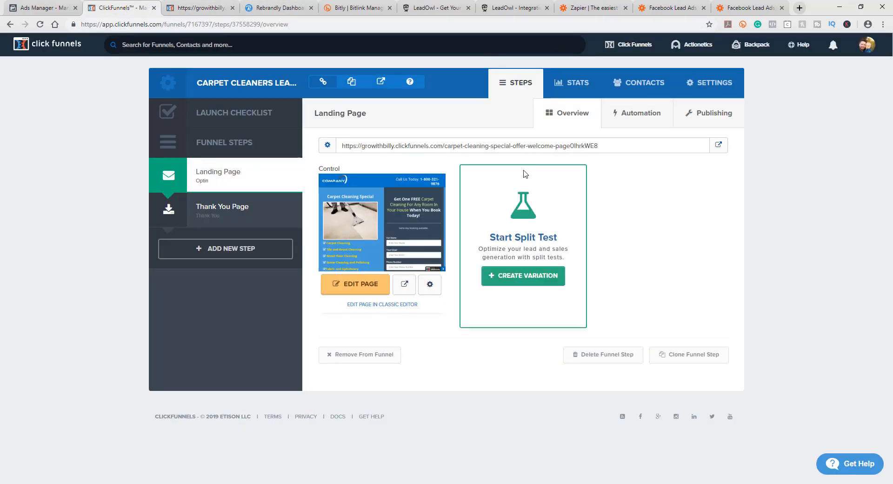
left_click(46, 7)
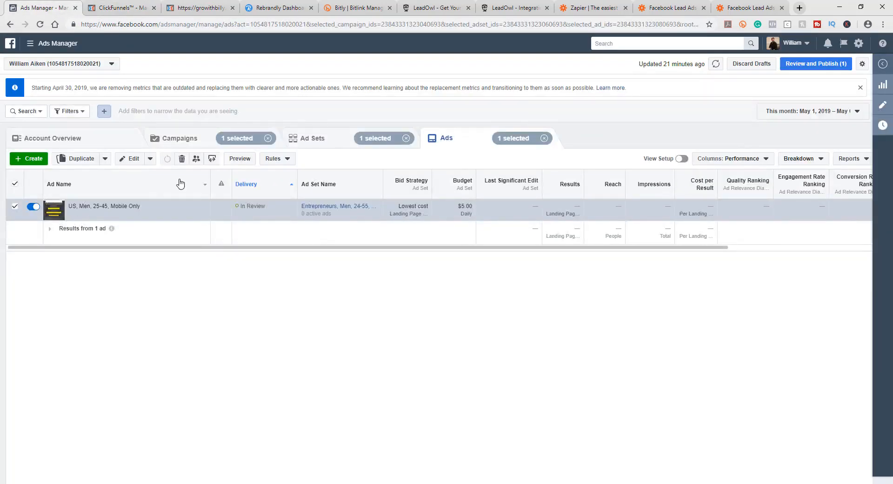
left_click(21, 159)
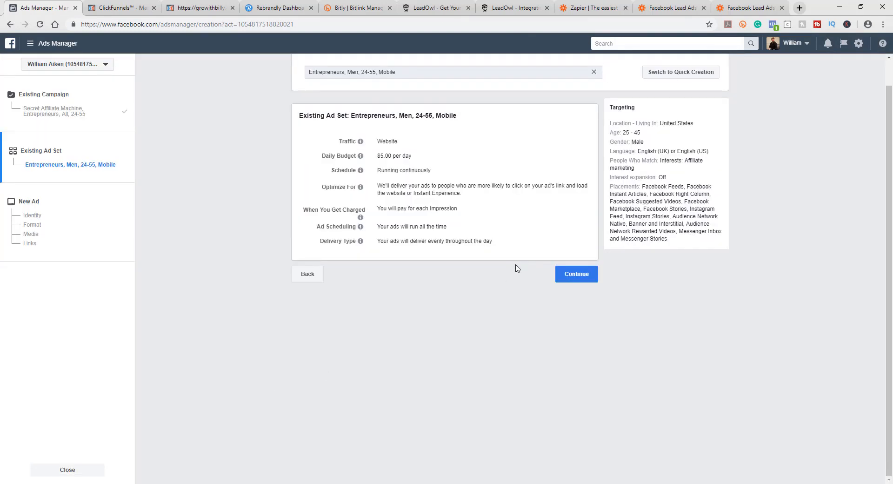
scroll(512, 265, "up", 1)
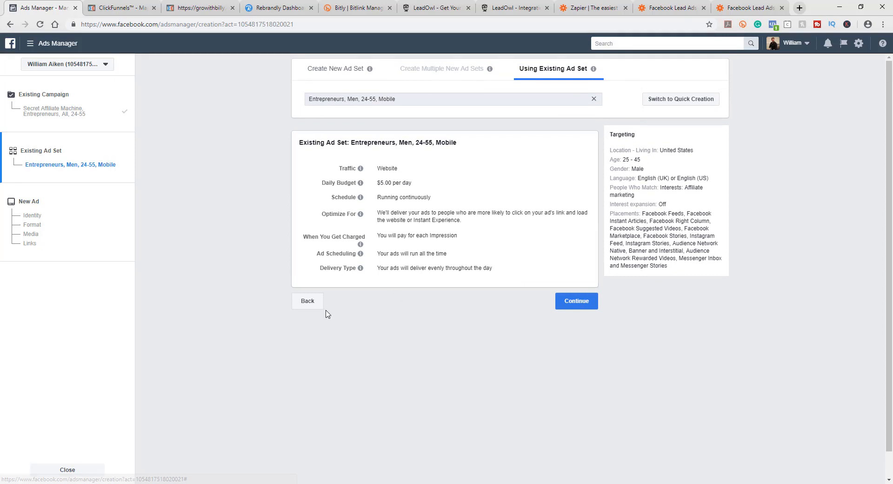
left_click(309, 303)
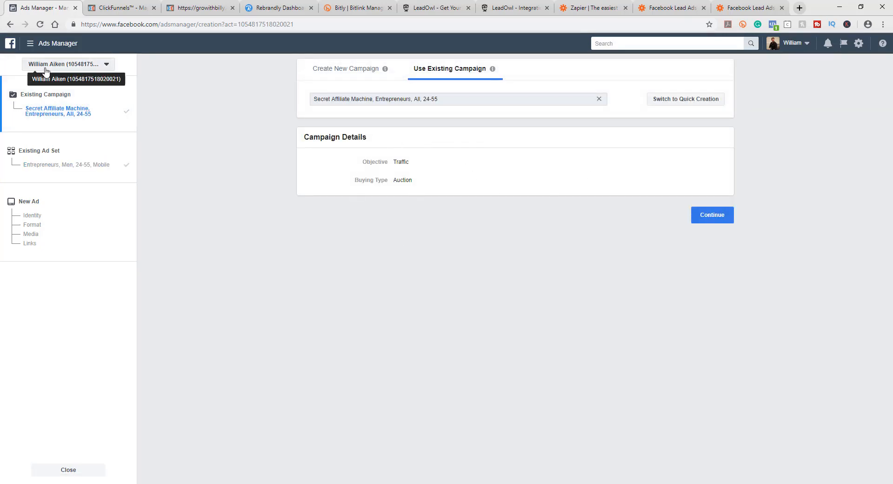
left_click(31, 45)
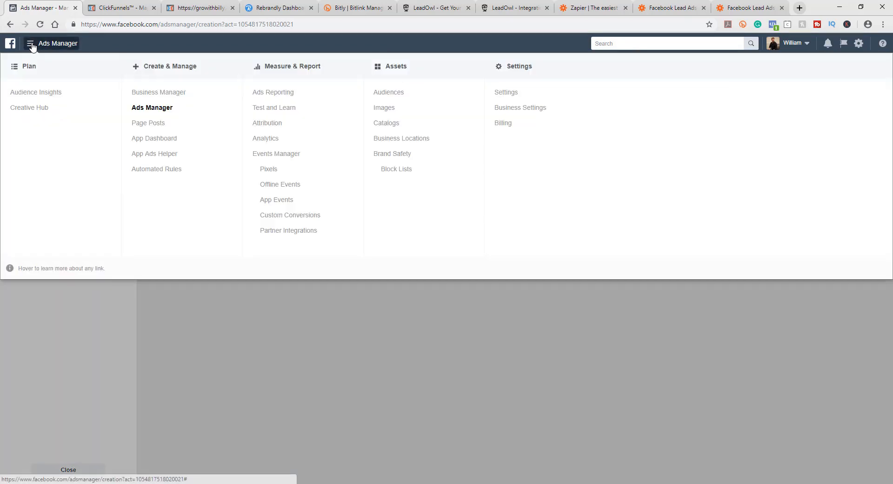
left_click(152, 107)
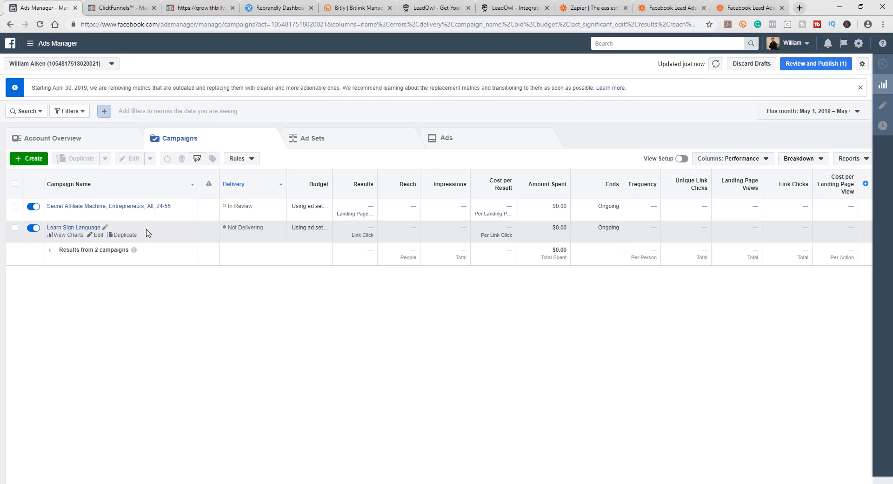
Step: Create a new Lead generation campaign named 'carpet cleaning offer, nashville, all, 24-45'
left_click(24, 160)
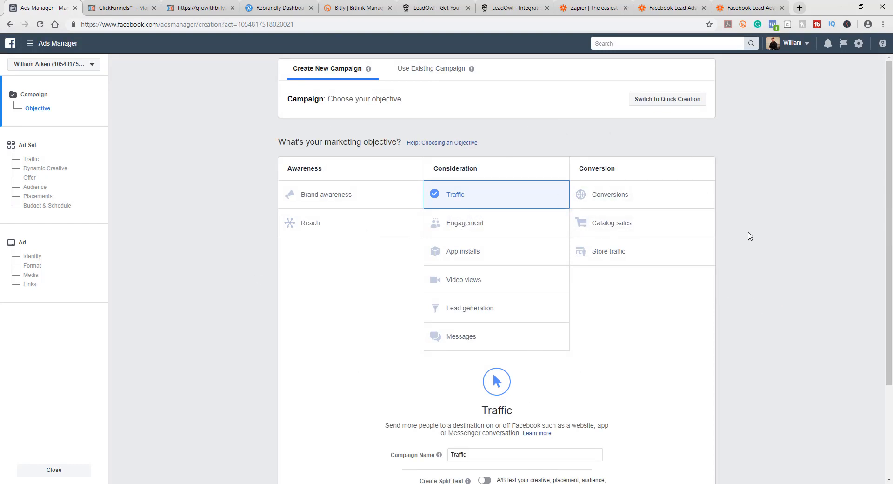
left_click(459, 311)
scroll(704, 280, "down", 1)
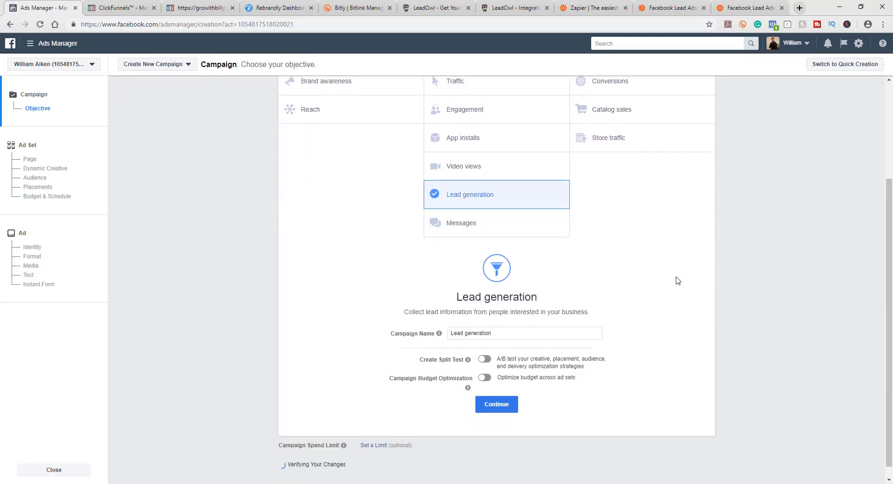
left_click_drag(506, 332, 447, 333)
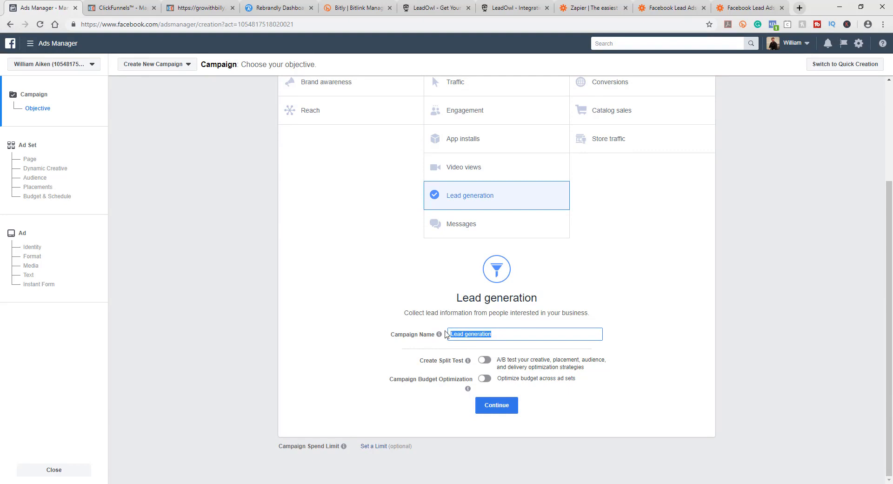
key("BackSpace")
type("carpet cleaning offer, nashville, all, 24-")
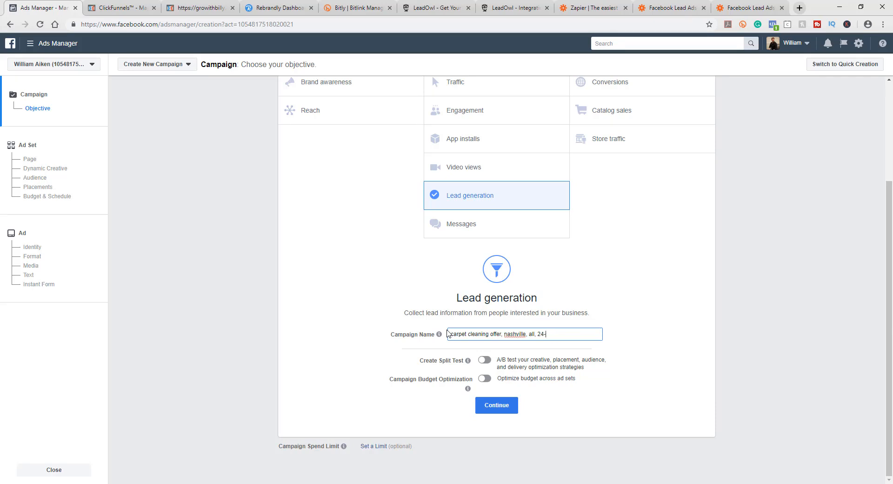
Step: Copy the campaign name and continue to the ad set setup
triple_click(460, 332)
key("ctrl+c")
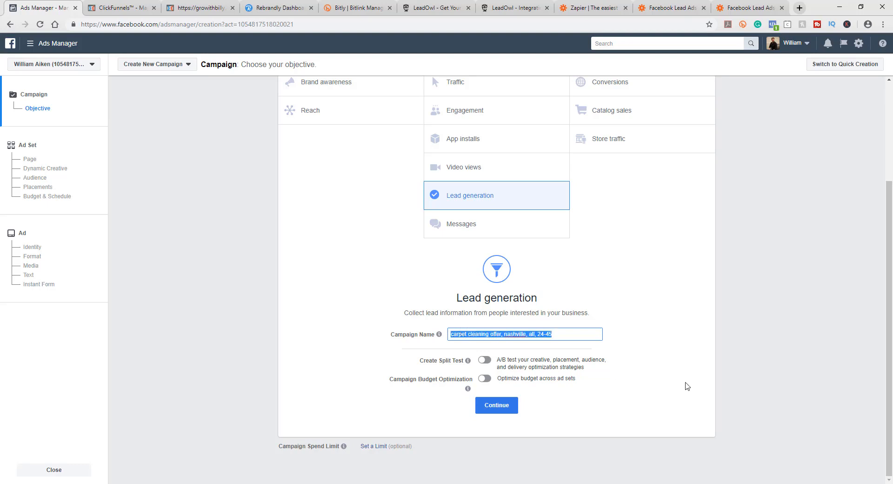
left_click(687, 386)
left_click(502, 400)
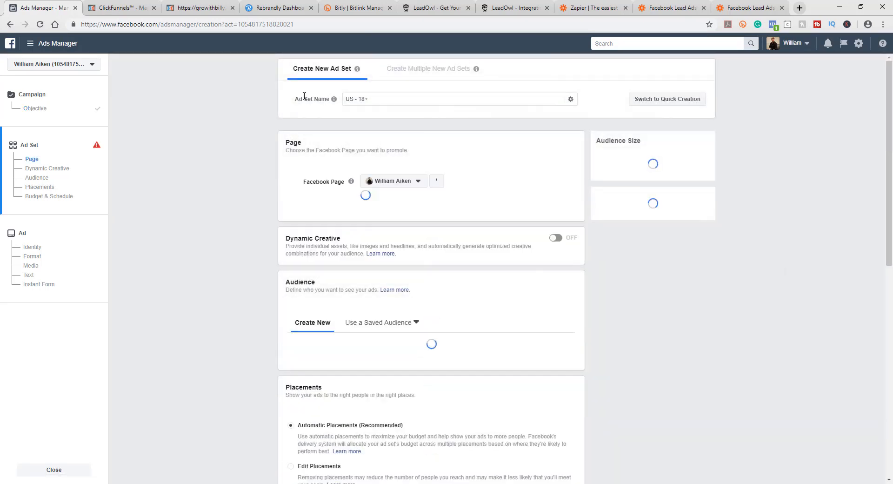
Step: Name the ad set 'nashville, all, 24-45' by pasting the campaign name and removing its leading words
left_click(525, 102)
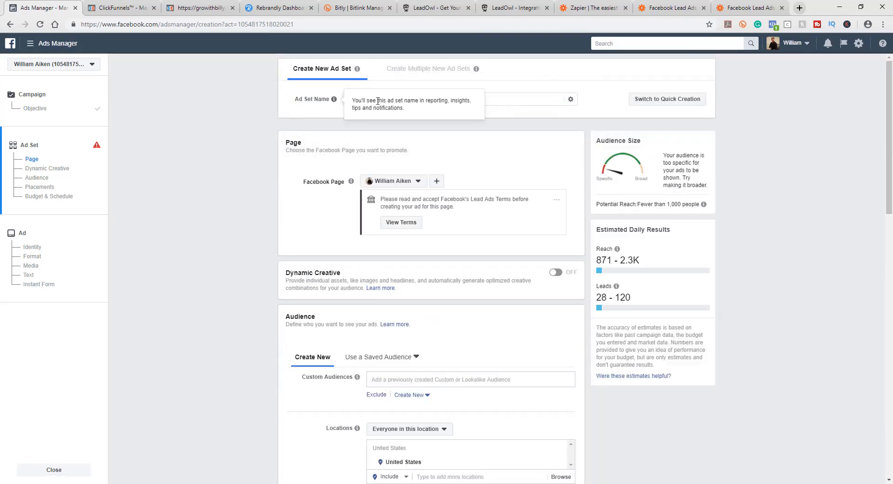
triple_click(537, 97)
key("ctrl+v")
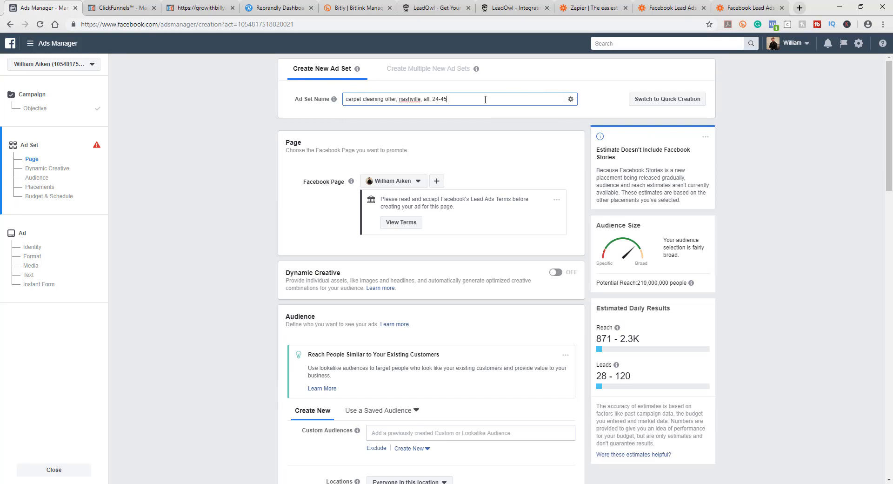
left_click_drag(401, 100, 340, 102)
key("BackSpace")
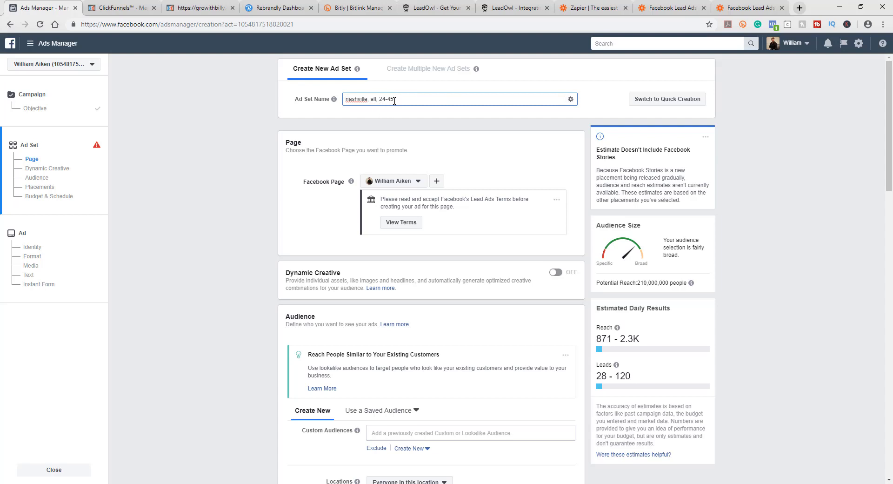
Step: Replace the United States with Nashville, Tennessee as the audience location
left_click(301, 134)
scroll(252, 189, "down", 1)
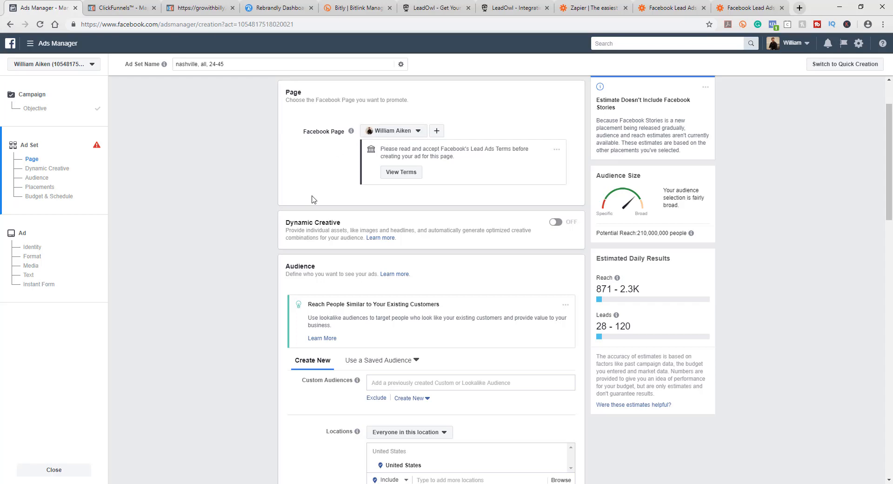
scroll(235, 217, "down", 2)
scroll(238, 217, "down", 3)
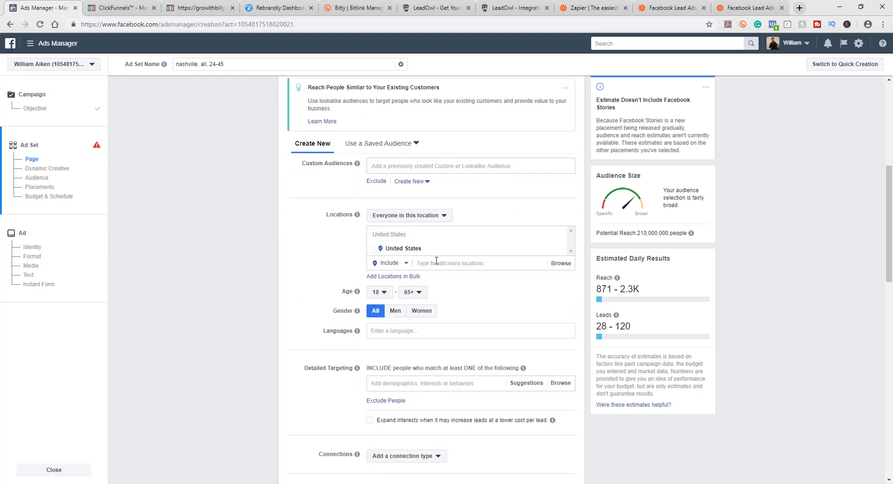
left_click(442, 263)
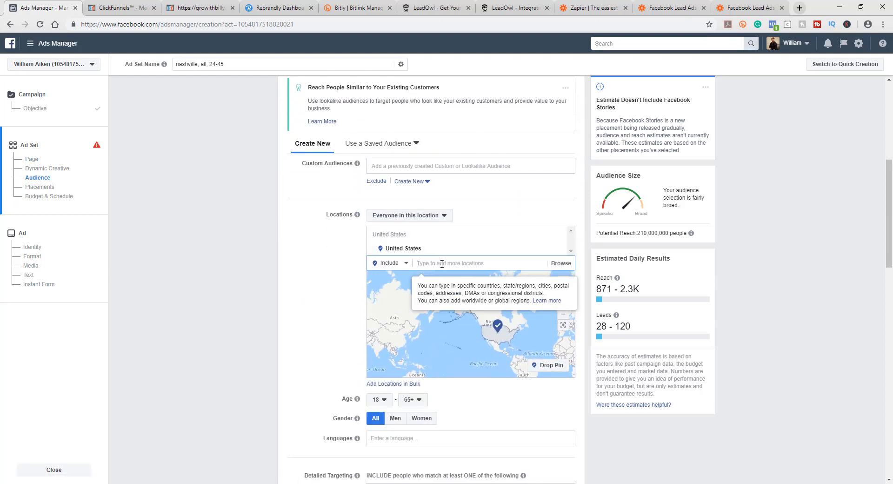
type("nashville")
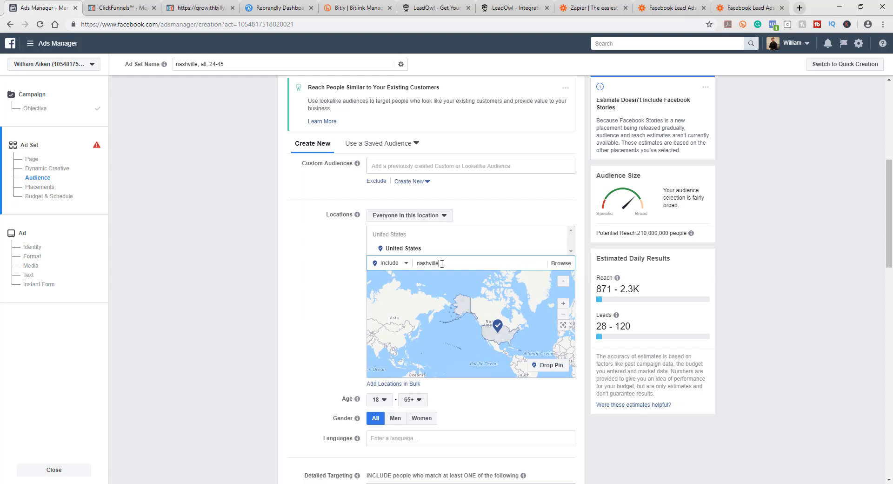
left_click(457, 292)
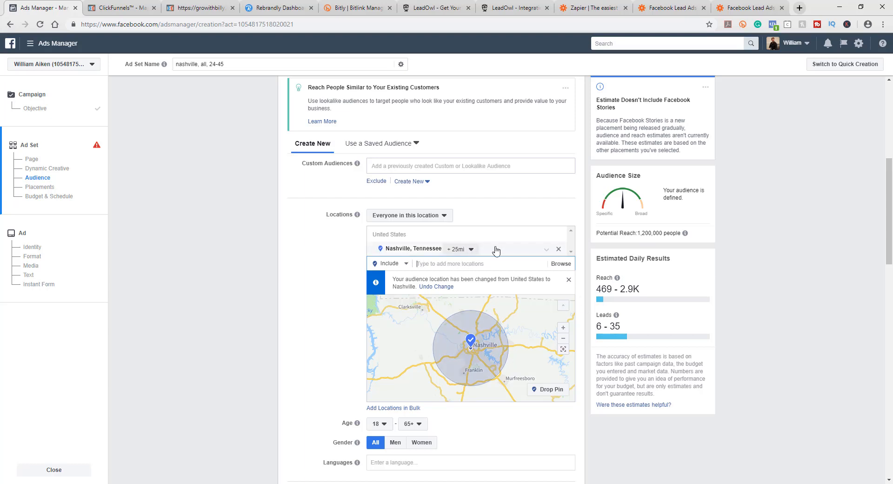
left_click(560, 250)
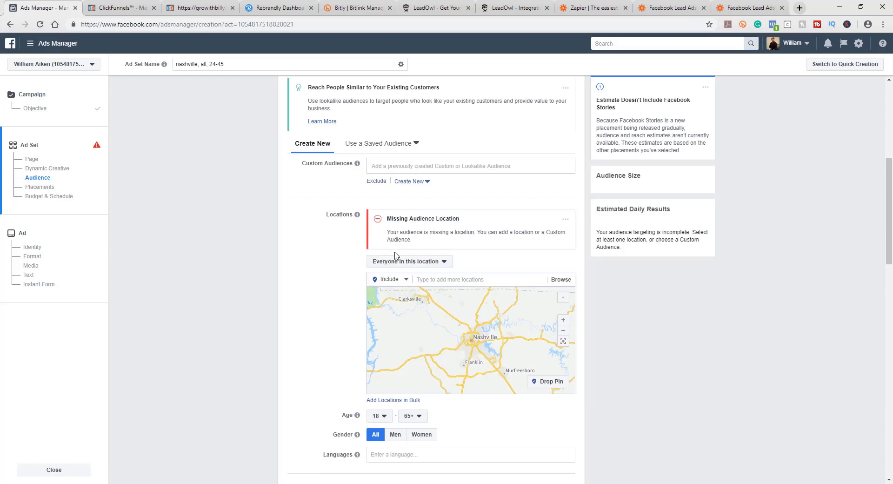
left_click(437, 278)
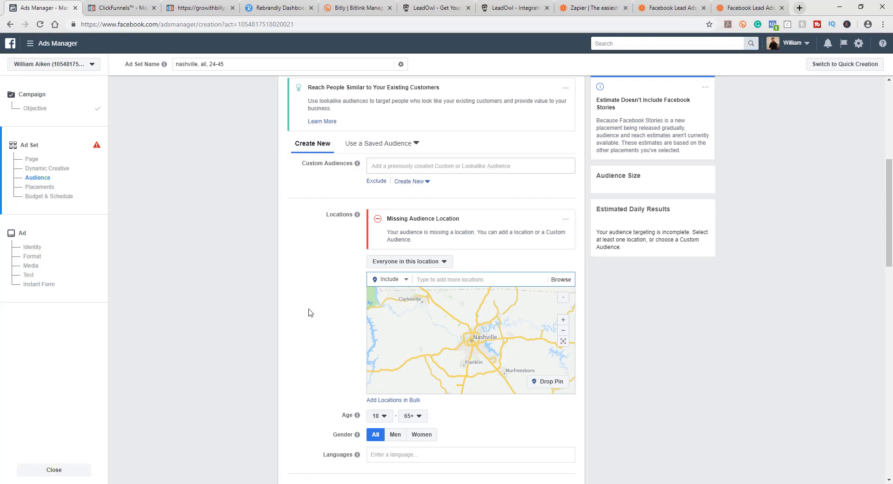
type("nashv")
left_click(435, 310)
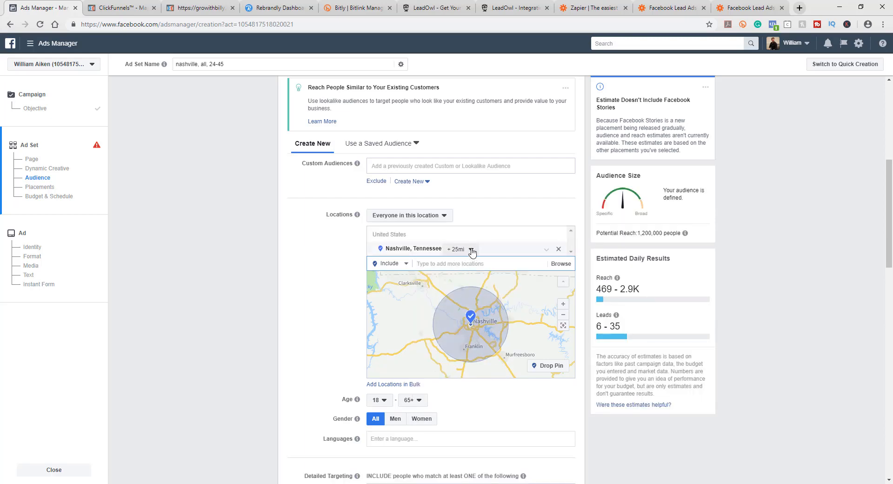
Step: Target the Nashville city area only and limit the audience to people who live in this location
left_click(471, 249)
left_click(472, 264)
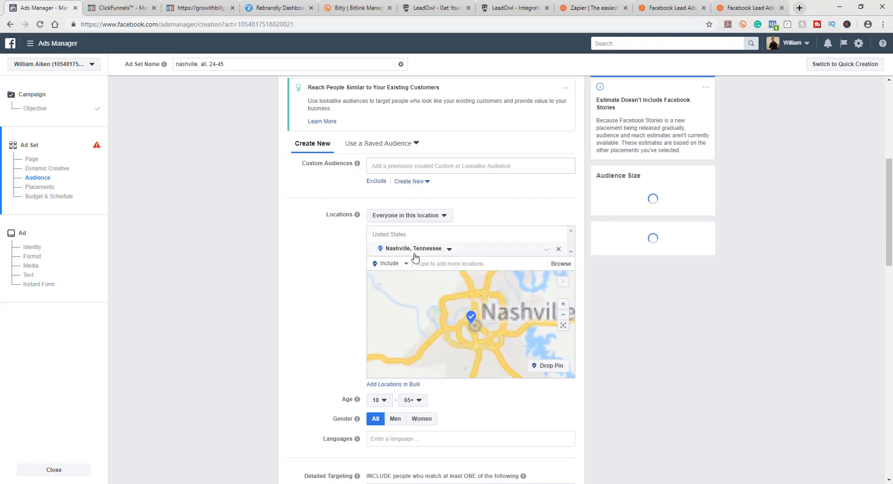
left_click(396, 218)
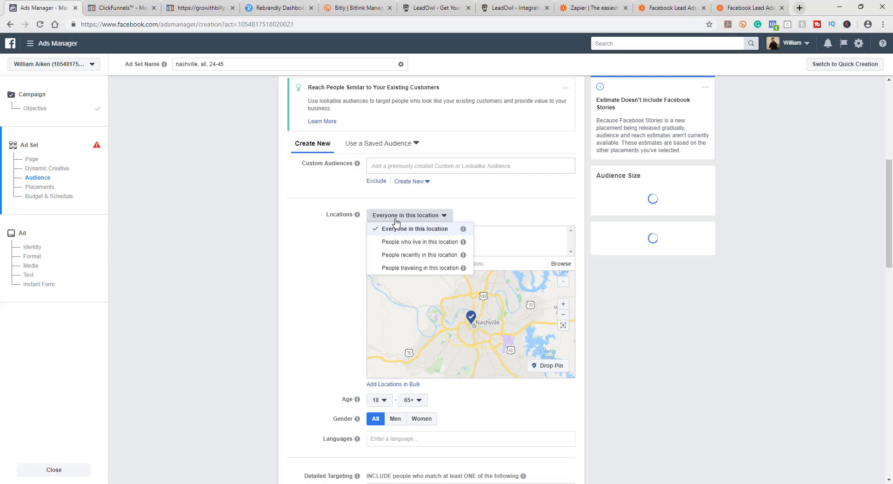
left_click(404, 243)
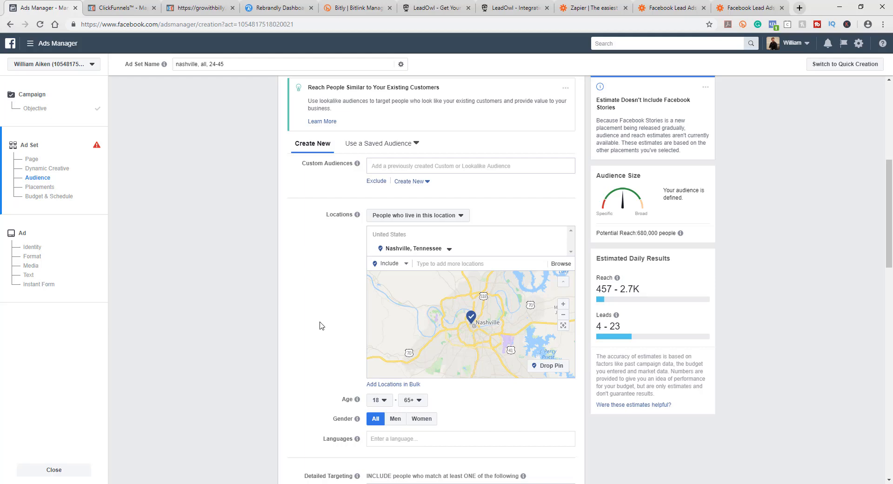
Step: Set the audience age range to 24 through 45
scroll(365, 326, "down", 2)
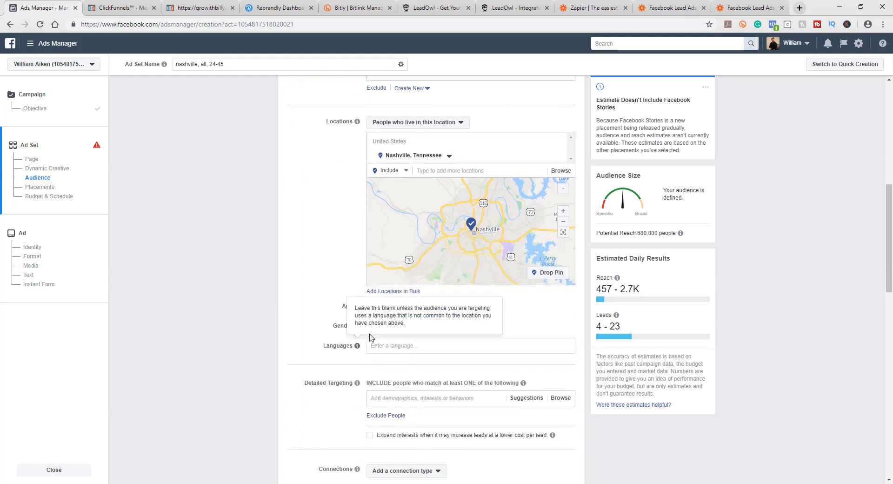
left_click(377, 307)
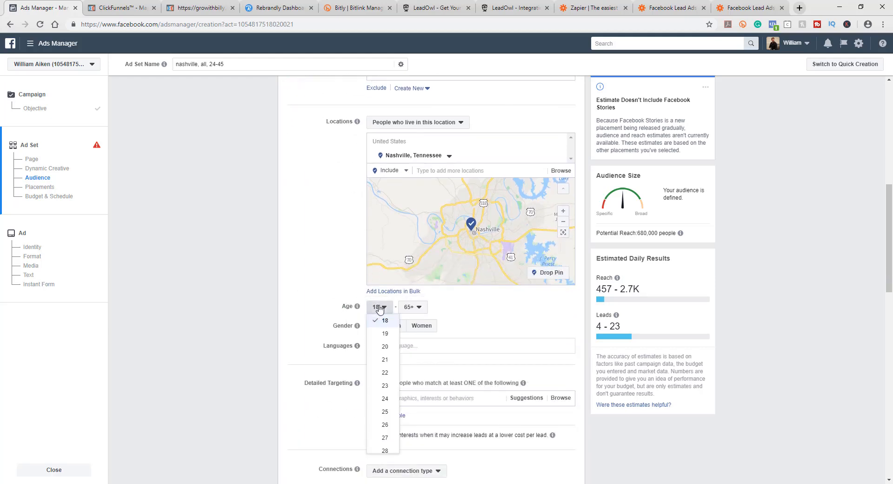
left_click(384, 398)
left_click(419, 307)
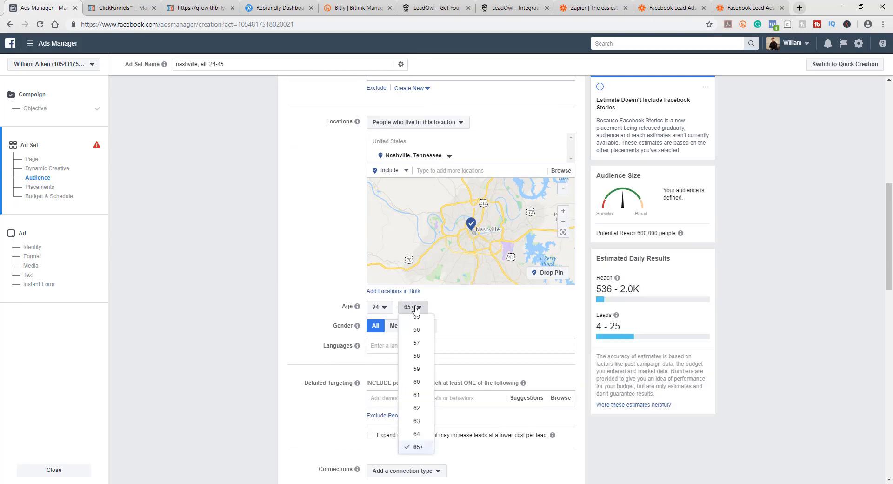
scroll(418, 396, "up", 3)
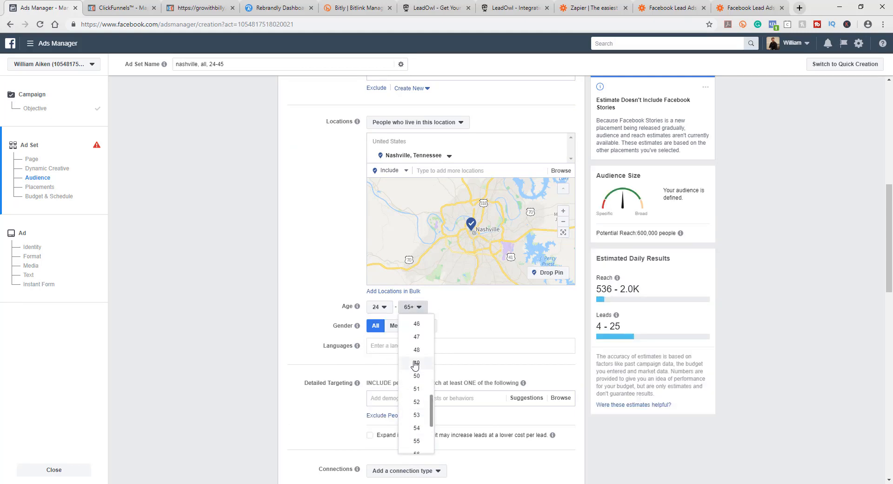
left_click(413, 345)
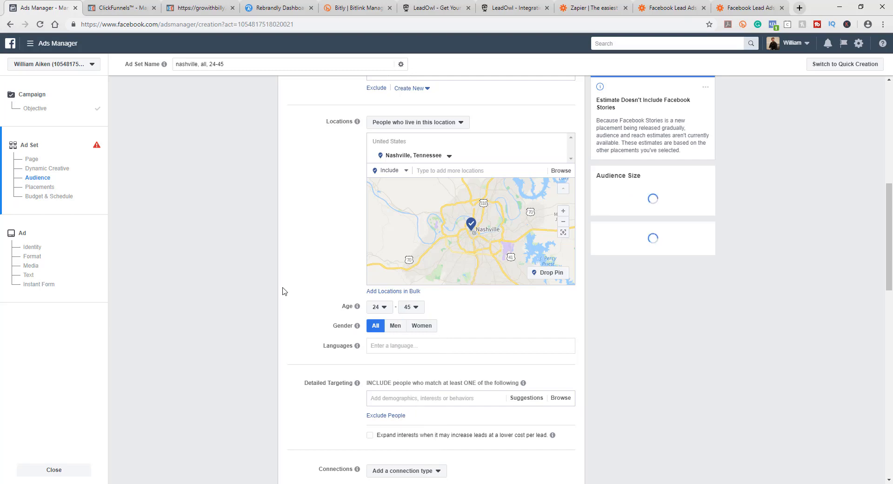
Step: Add English (All) as the audience language
scroll(282, 291, "up", 5)
scroll(284, 279, "down", 2)
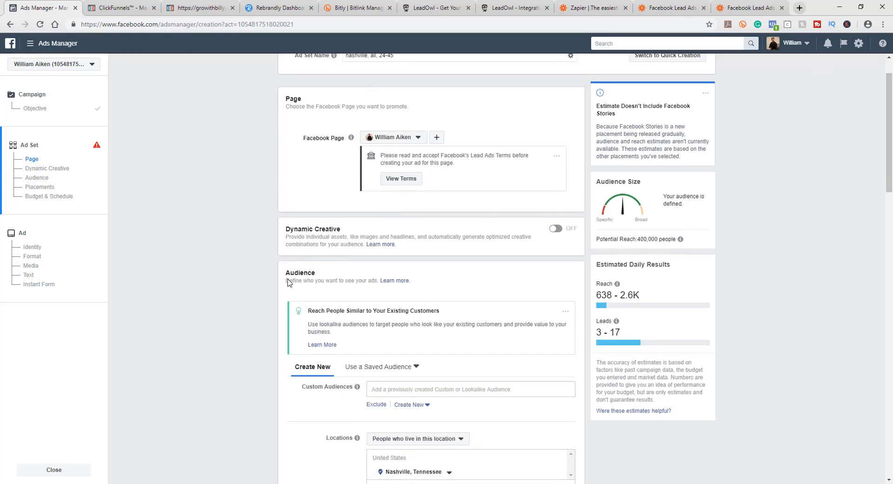
scroll(285, 302, "down", 6)
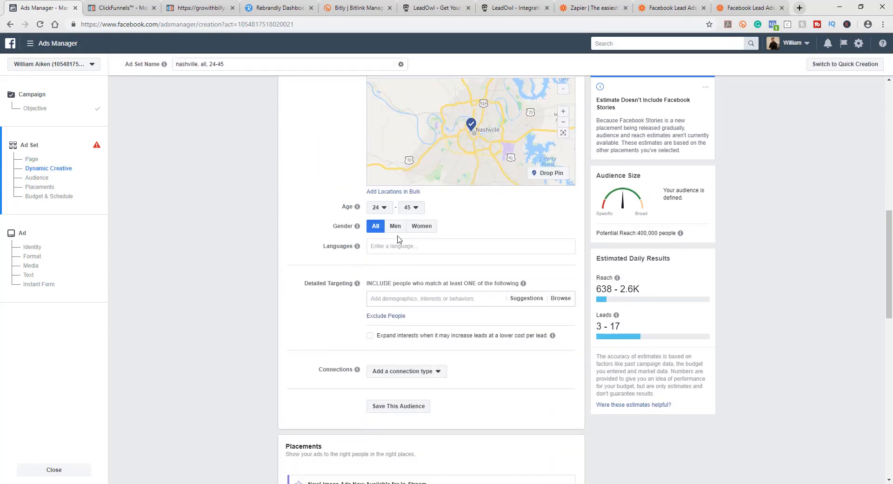
left_click(393, 248)
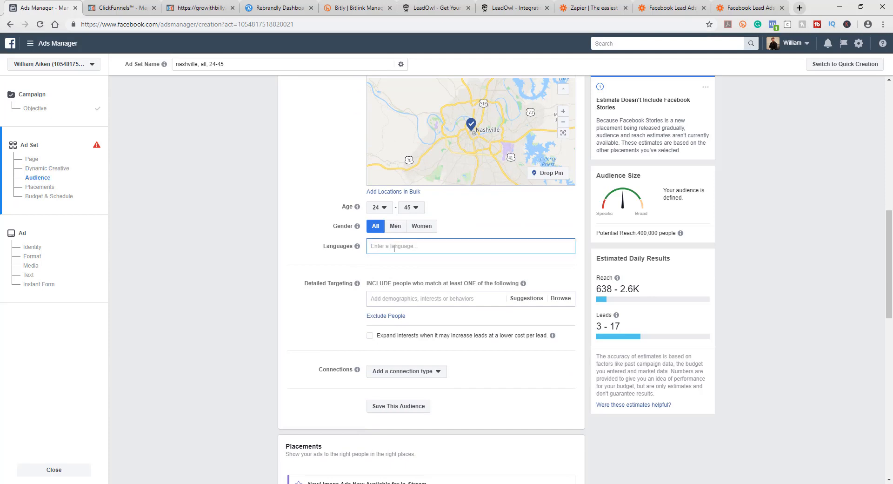
type("en")
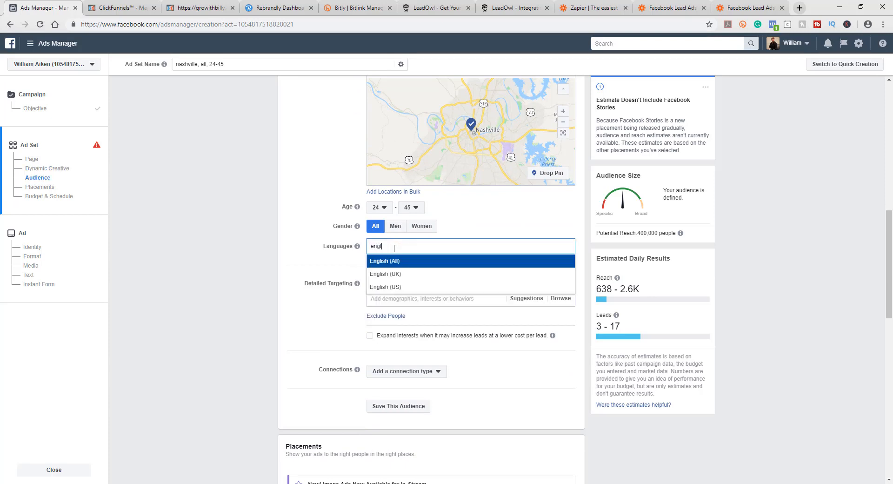
type("gl")
left_click(396, 261)
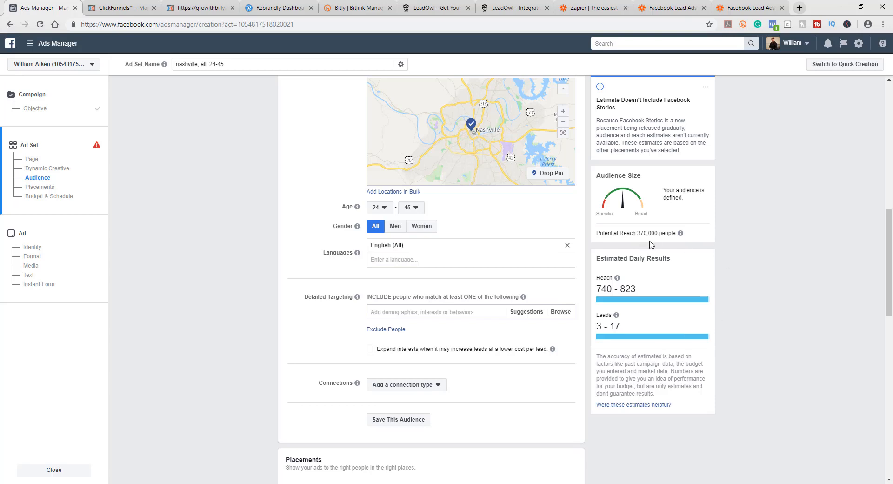
Step: Search the detailed targeting options for home owner interests
scroll(744, 307, "up", 3)
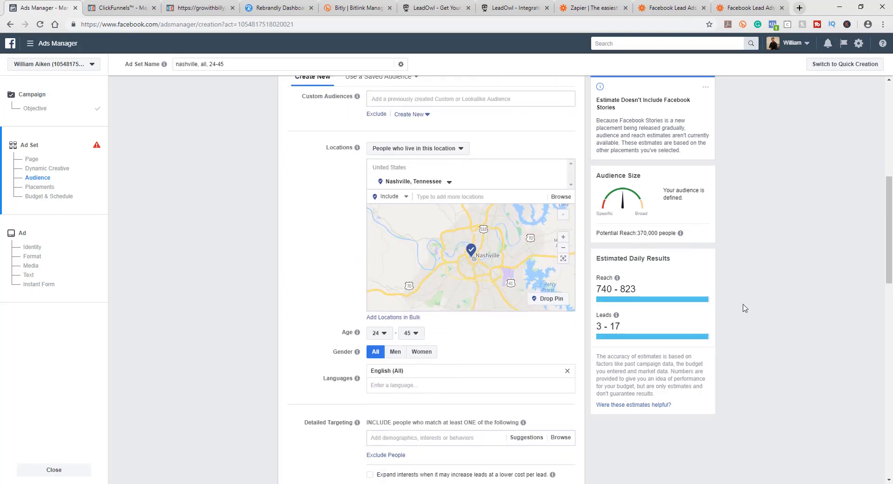
scroll(744, 307, "down", 3)
scroll(744, 306, "down", 1)
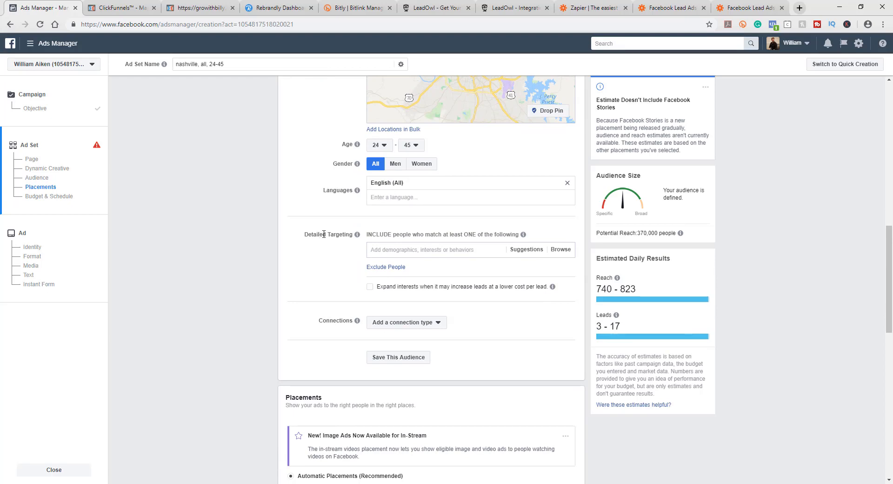
left_click(393, 247)
type("home owner")
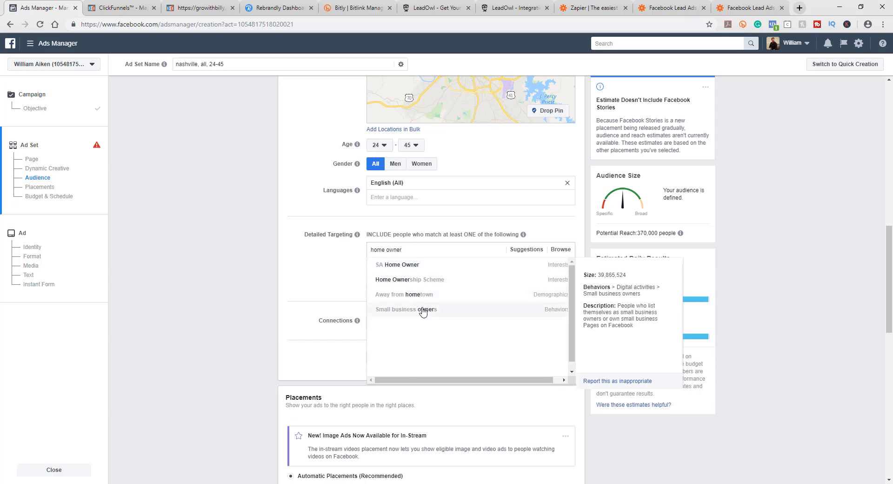
triple_click(403, 250)
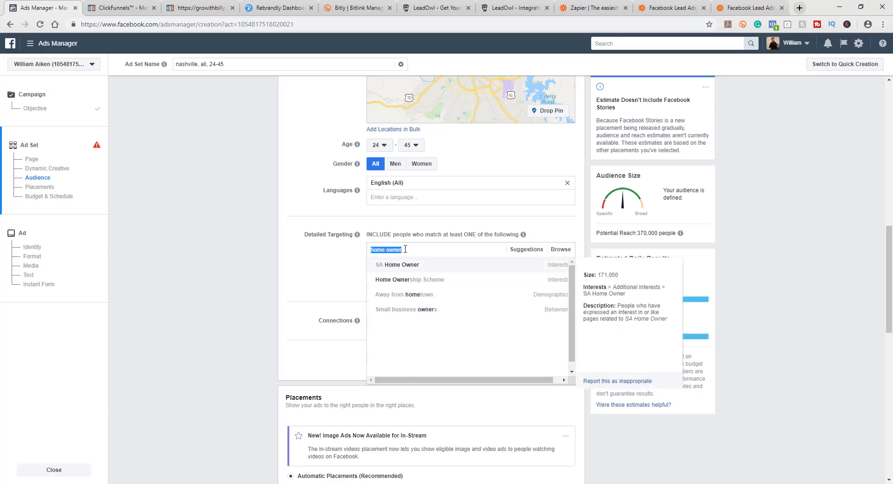
left_click(325, 263)
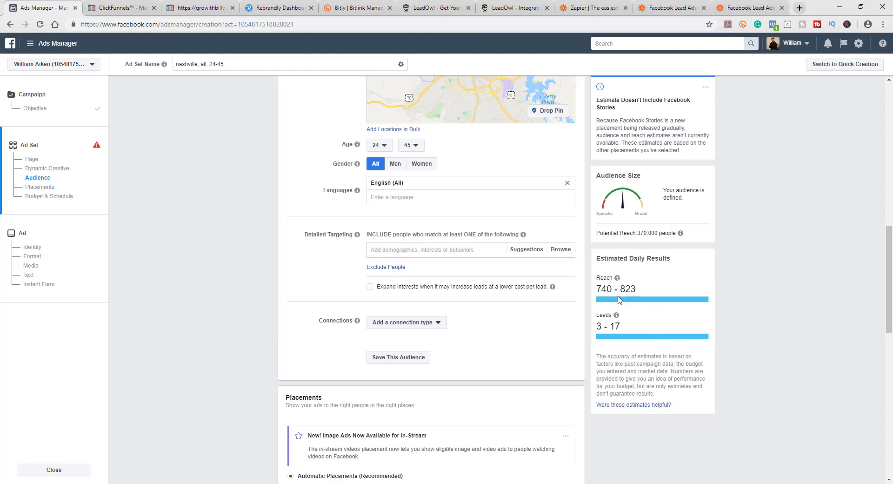
Step: Set the ad set's daily budget to $5.00
scroll(261, 288, "down", 3)
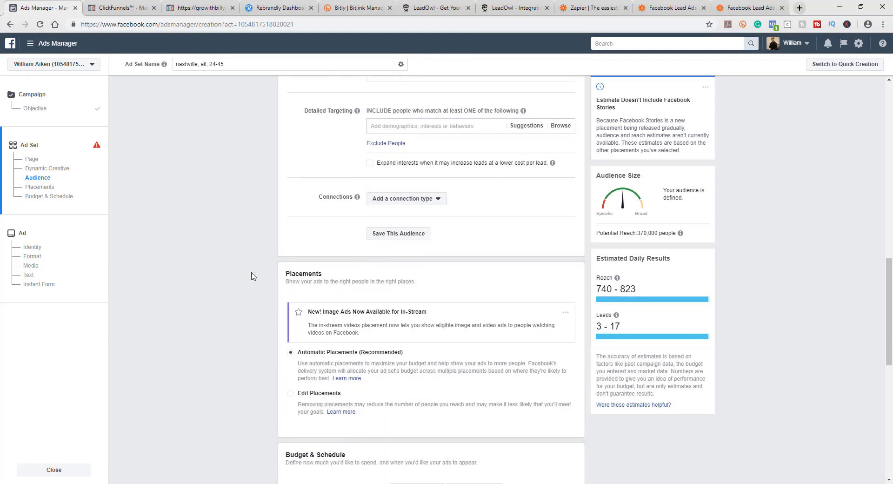
scroll(249, 266, "down", 4)
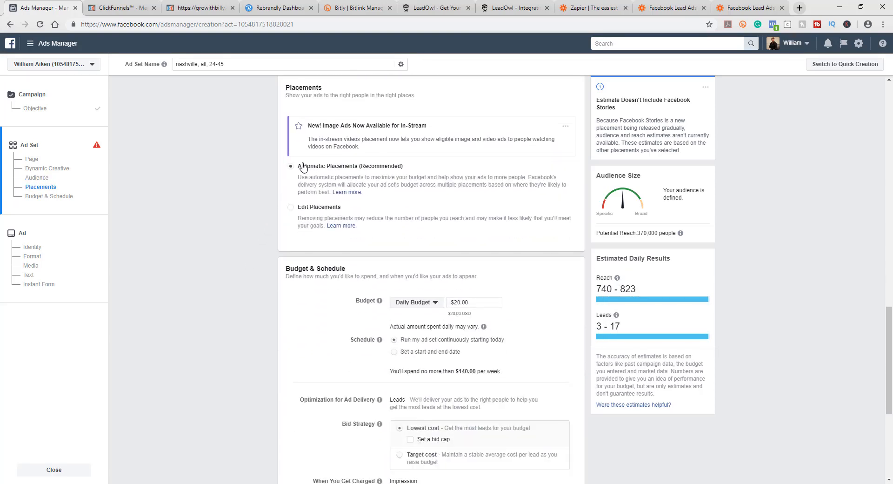
scroll(514, 290, "down", 1)
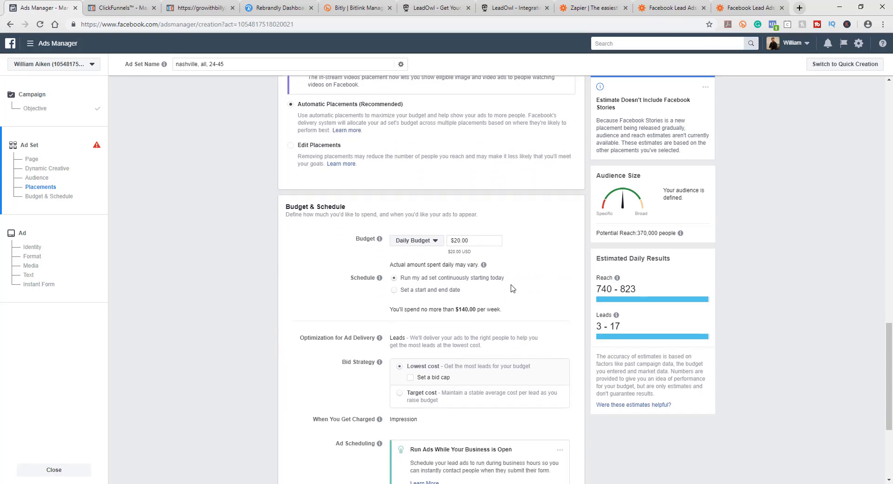
left_click(462, 240)
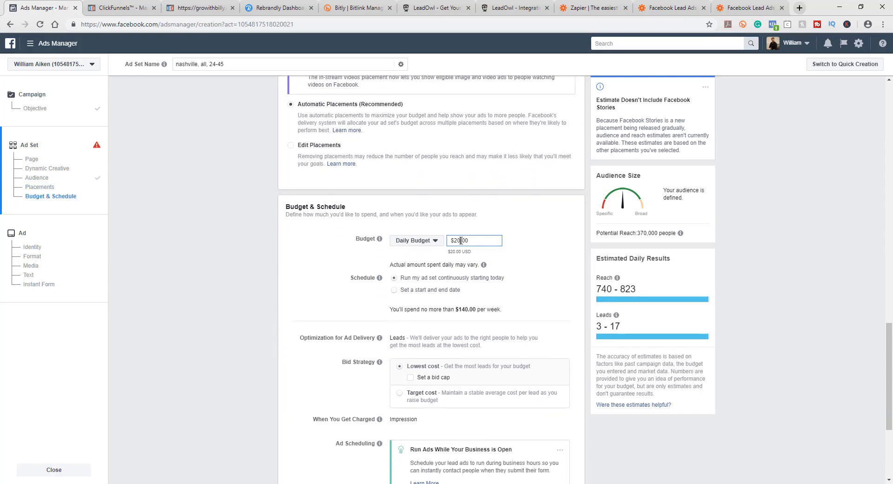
type("5")
left_click(195, 265)
Step: Review the delivery options and the error message about the Lead Ads Terms of Service
scroll(244, 265, "down", 2)
mouse_move(387, 186)
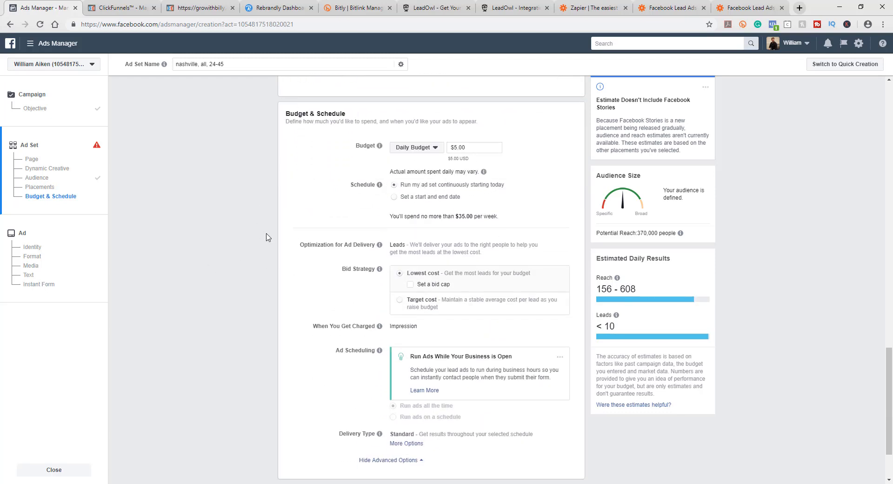
scroll(266, 238, "down", 1)
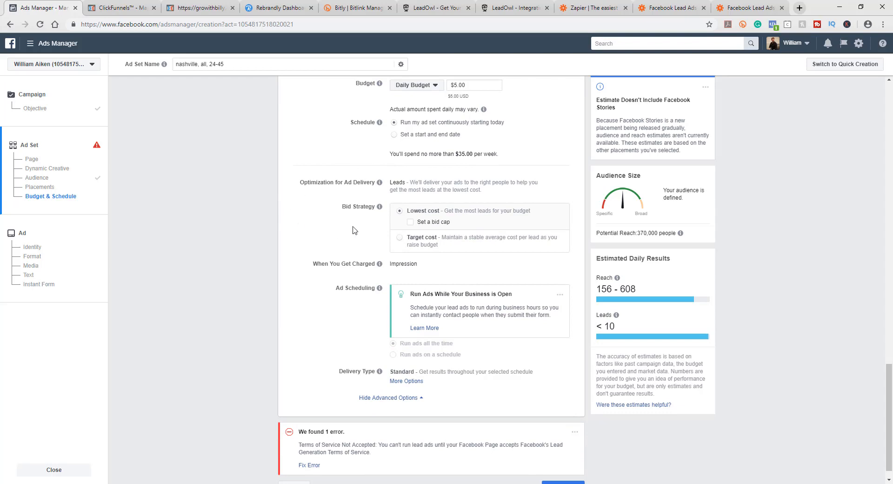
mouse_move(423, 206)
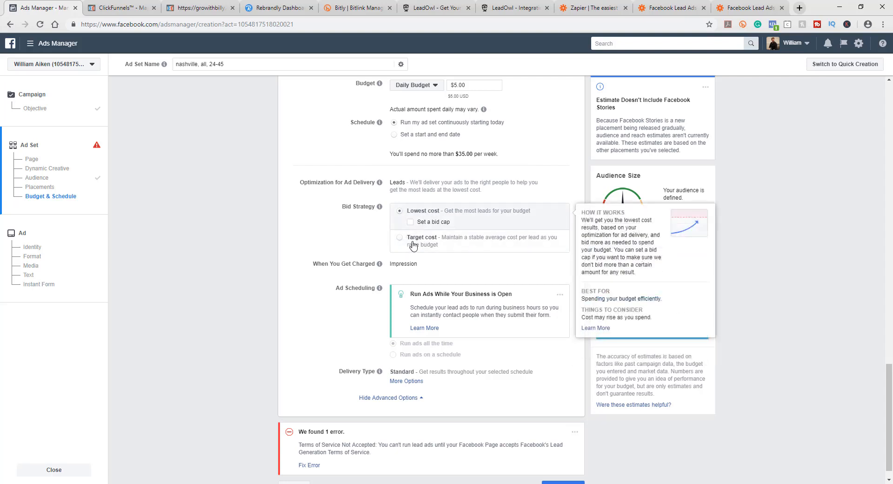
scroll(303, 246, "down", 1)
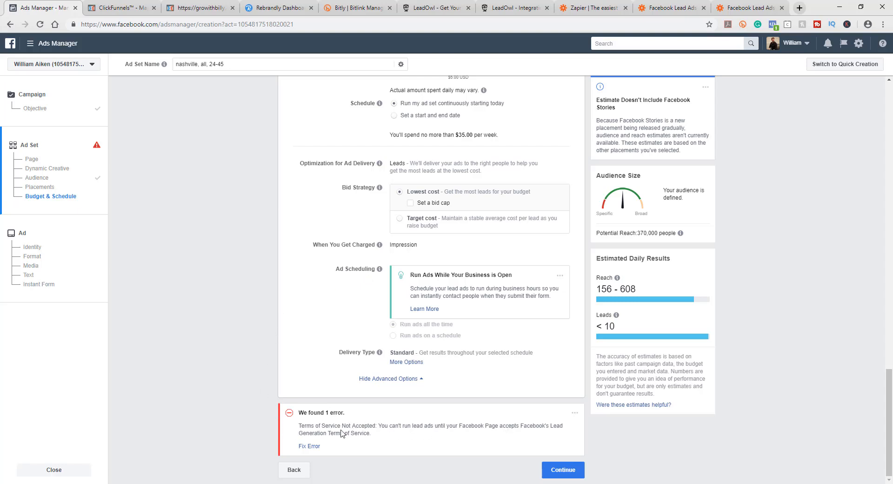
left_click_drag(309, 426, 409, 438)
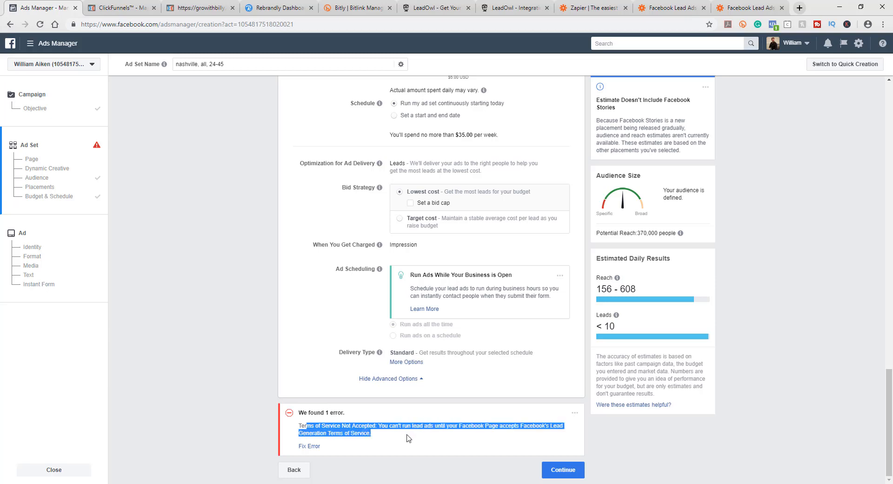
left_click(358, 430)
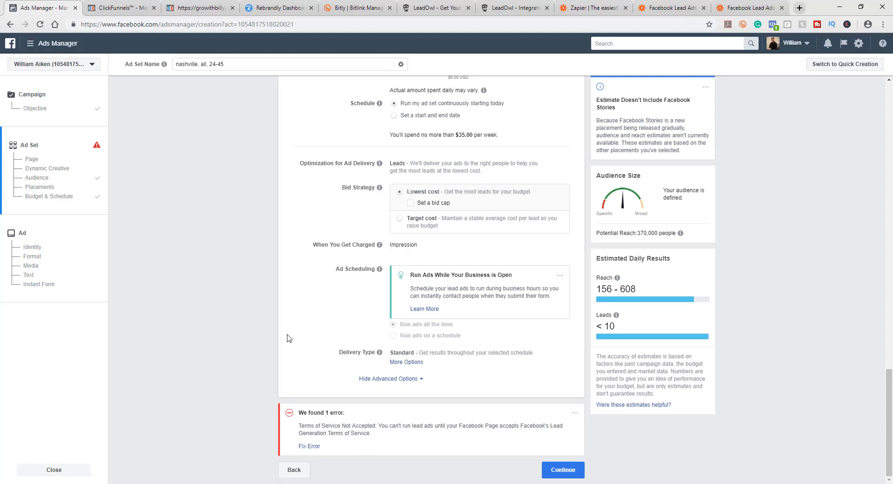
Step: Review the ad set settings and continue to the ad setup
scroll(289, 321, "up", 10)
scroll(278, 319, "up", 10)
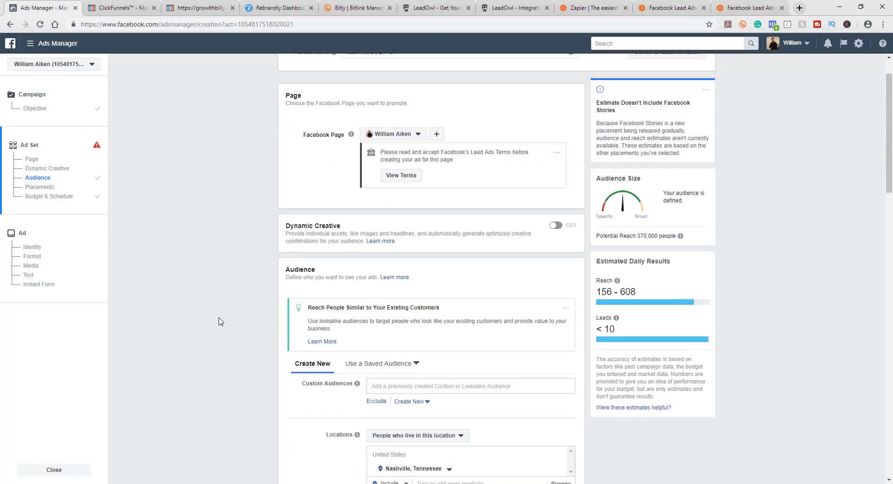
scroll(221, 321, "up", 1)
scroll(222, 321, "down", 5)
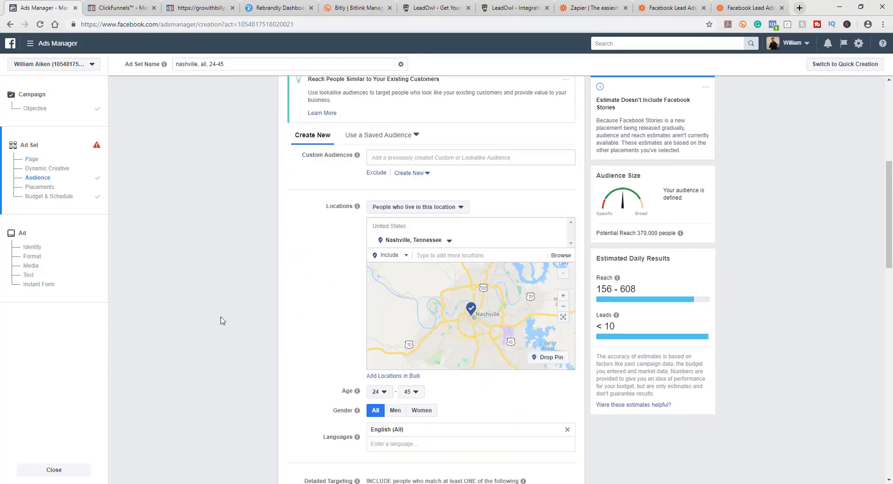
scroll(221, 320, "down", 15)
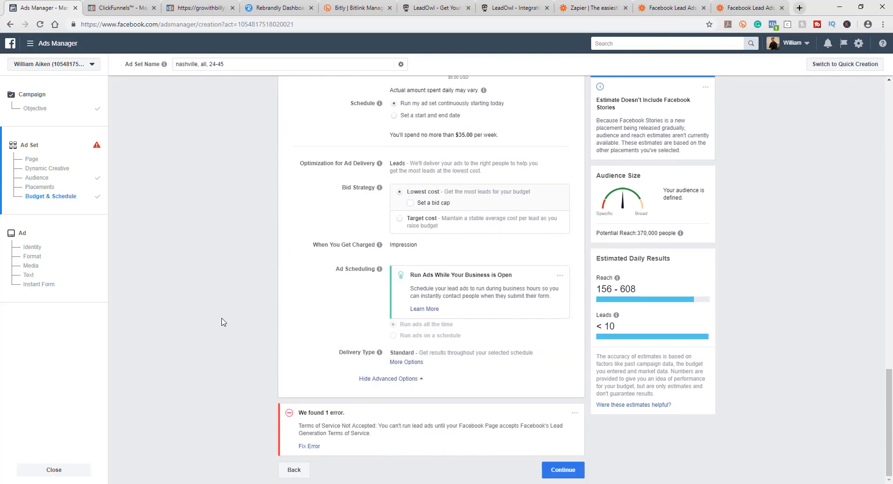
left_click(563, 469)
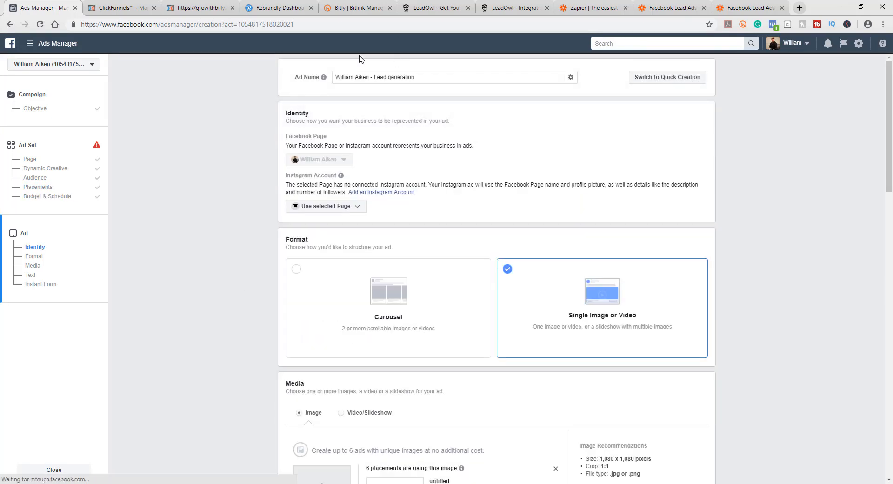
Step: Name the ad 'nashville, all, 24-45' by pasting the ad set name and removing the leftover words
left_click(410, 77)
left_click_drag(410, 78, 334, 75)
type("carpet cleaning offer, nashville, all, 24-45")
left_click_drag(391, 75, 327, 75)
key("BackSpace")
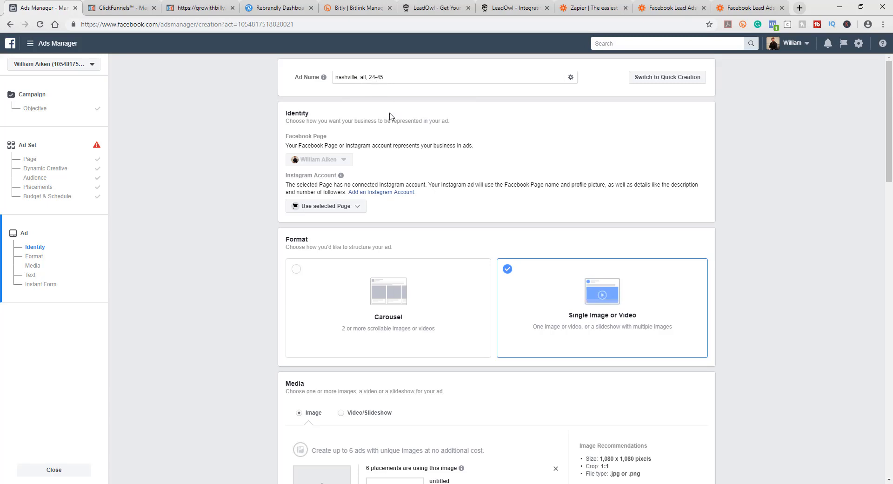
Step: Add another image from the computer to the ad's media
scroll(246, 147, "down", 4)
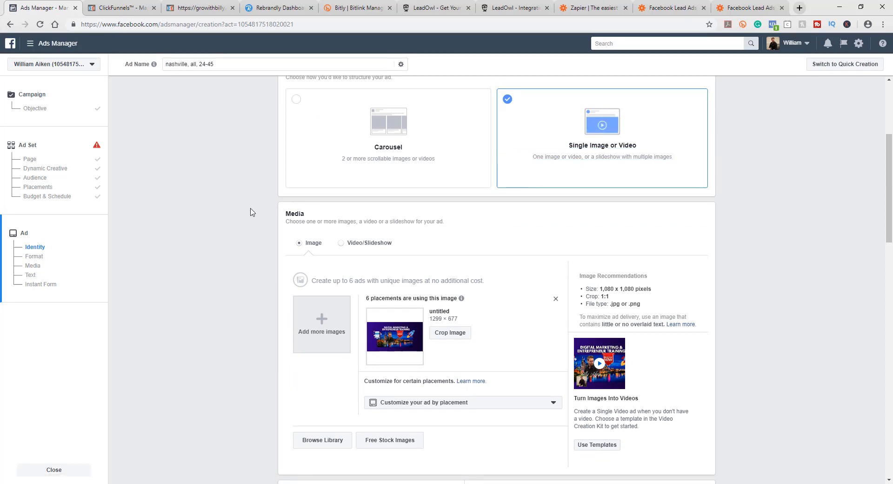
scroll(251, 210, "down", 2)
scroll(252, 212, "down", 2)
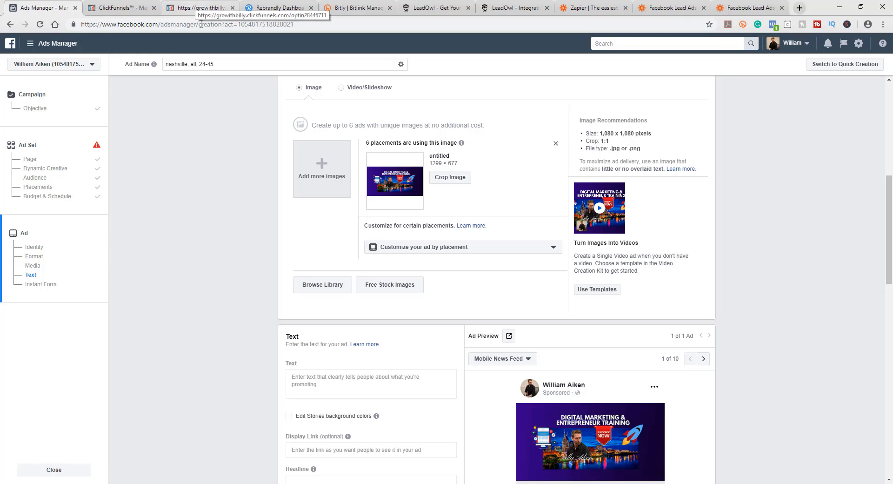
scroll(268, 264, "up", 1)
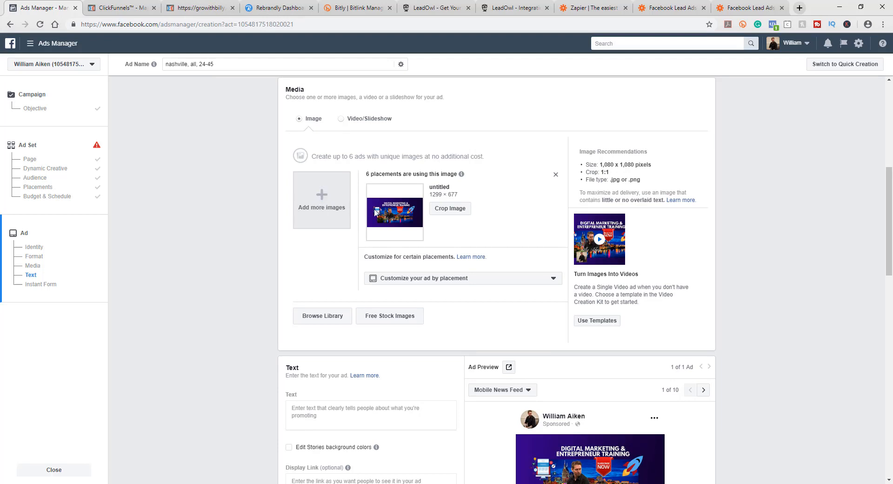
left_click(321, 201)
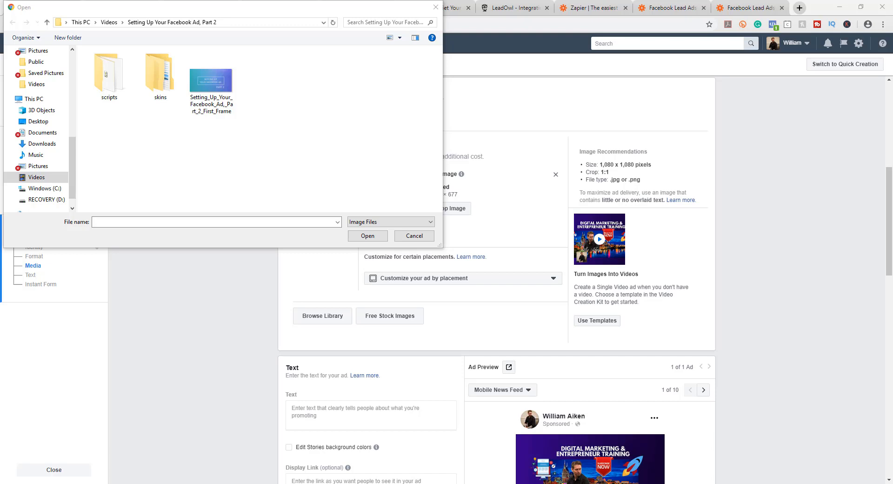
left_click_drag(0, 107, 289, 125)
left_click(367, 236)
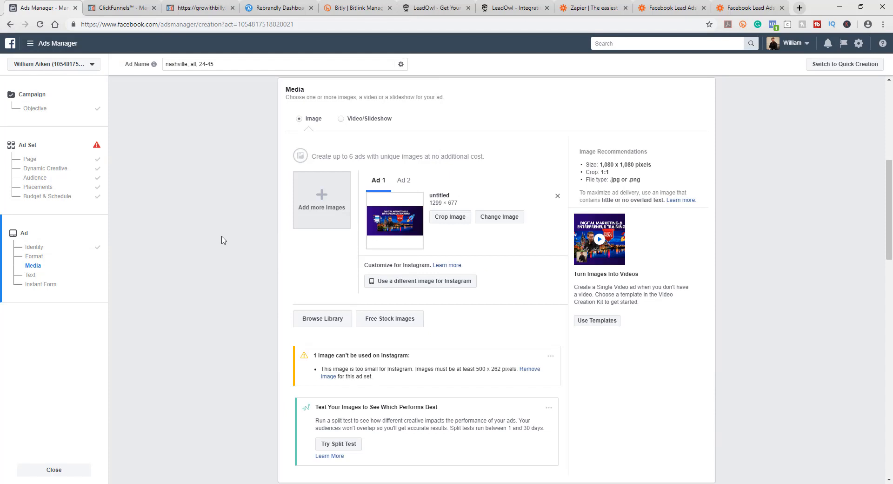
Step: Remove the untitled image from Ad 1's media, leaving only the downloaded carpet cleaning photo
left_click(404, 181)
left_click(378, 180)
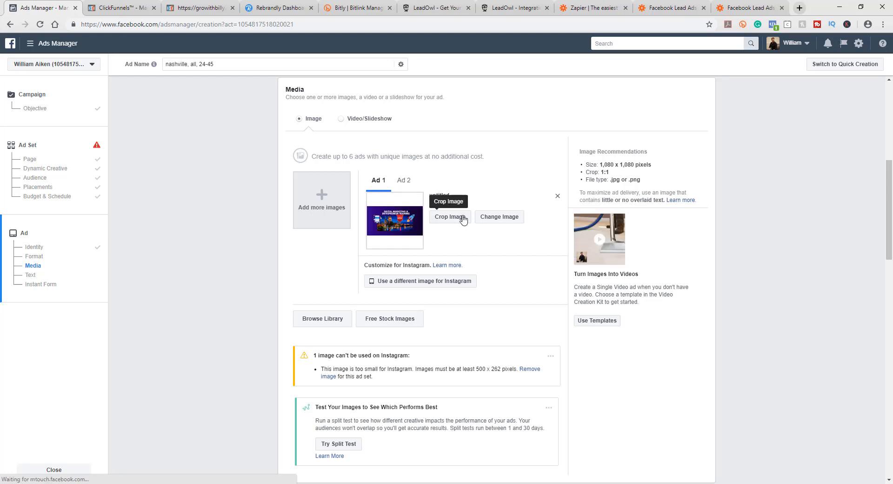
left_click(557, 198)
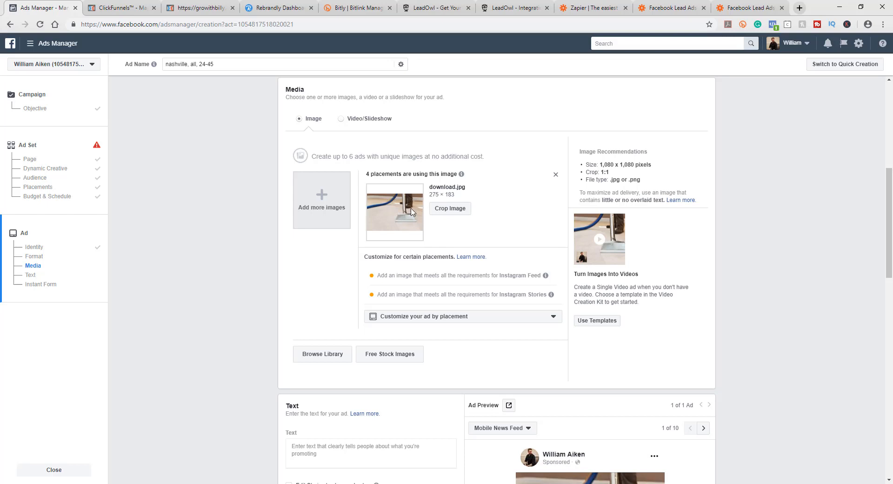
Step: Paste the offer 'Get One FREE Carpet Cleaning For Any Room In Your House When You Book Today!' into the ad's primary text
scroll(250, 196, "down", 5)
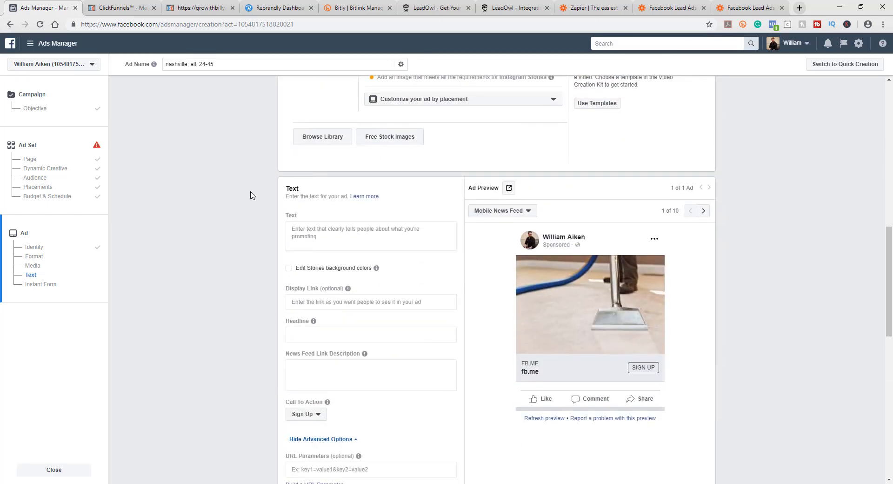
scroll(250, 195, "down", 1)
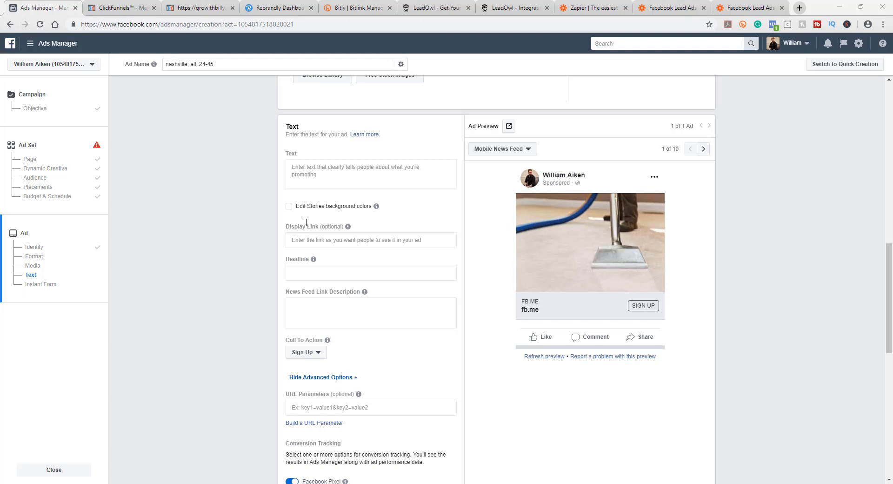
left_click(316, 165)
type("Get One FREE Carpet Cleaning For Any Room In Your House When You Book Today!")
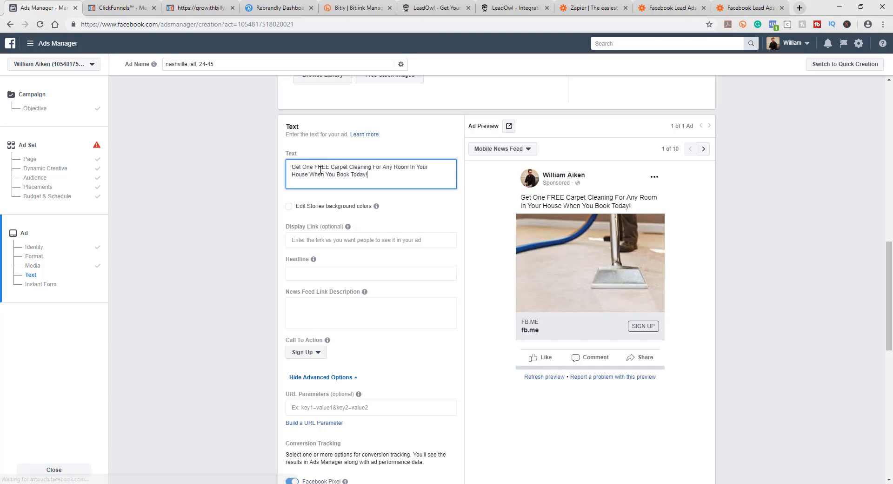
Step: Add the greeting 'Hey Nashville,' on its own line above the offer in the primary text
left_click(293, 164)
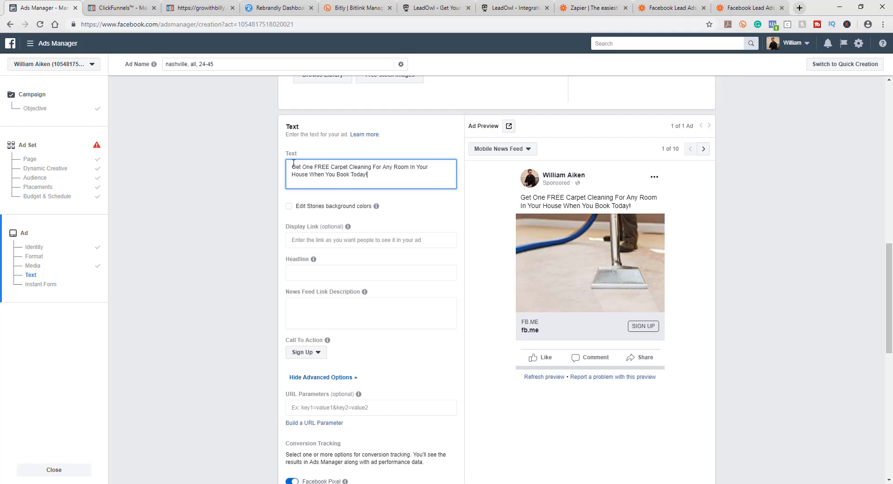
type("Hey Nash")
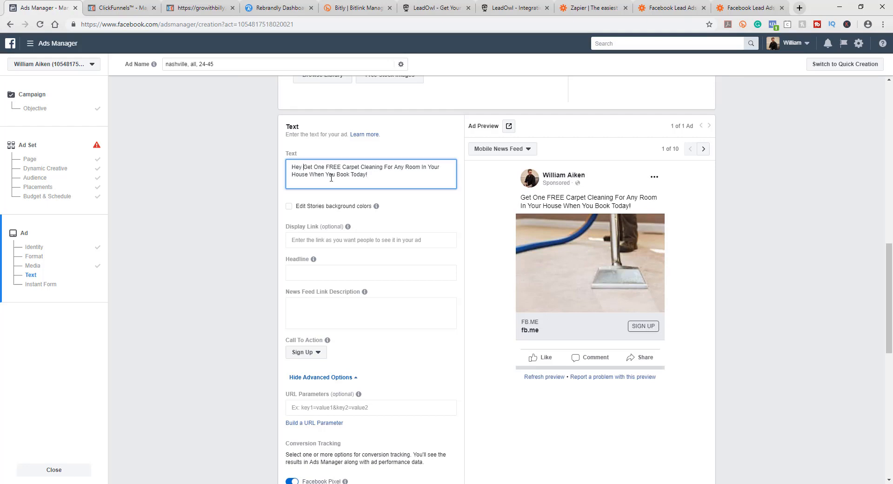
type("ville,")
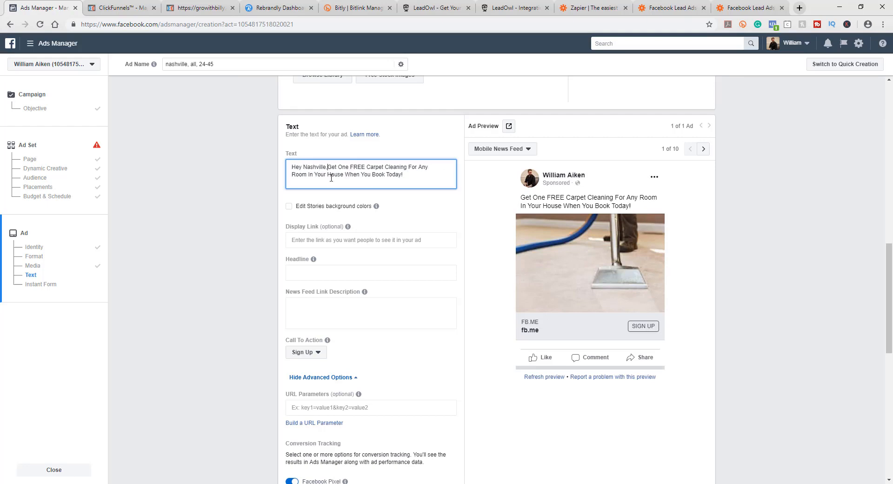
key("Return")
key("Return")
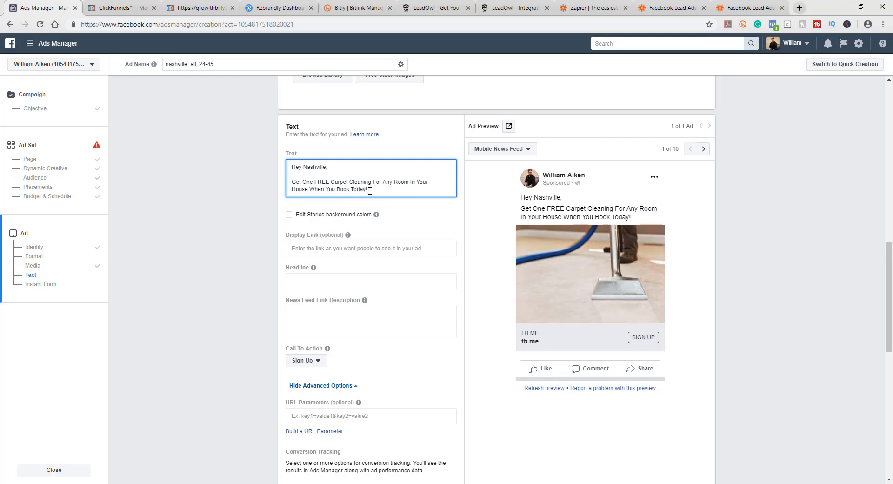
Step: Add a paragraph: 'We only have 25 spots left in your area, so you must book now! Click the button below to book your free carbet clenaing.'
key("Return")
key("Return")
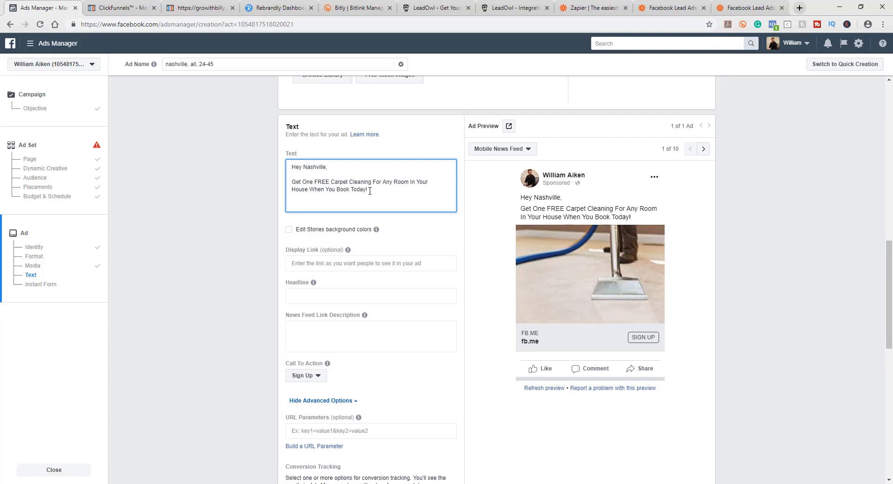
type("We only have 25 spots left i")
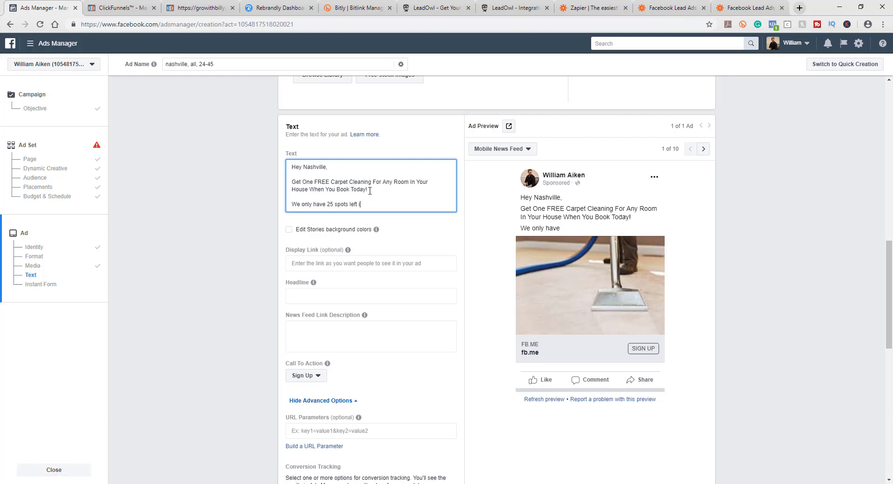
type("n your area,")
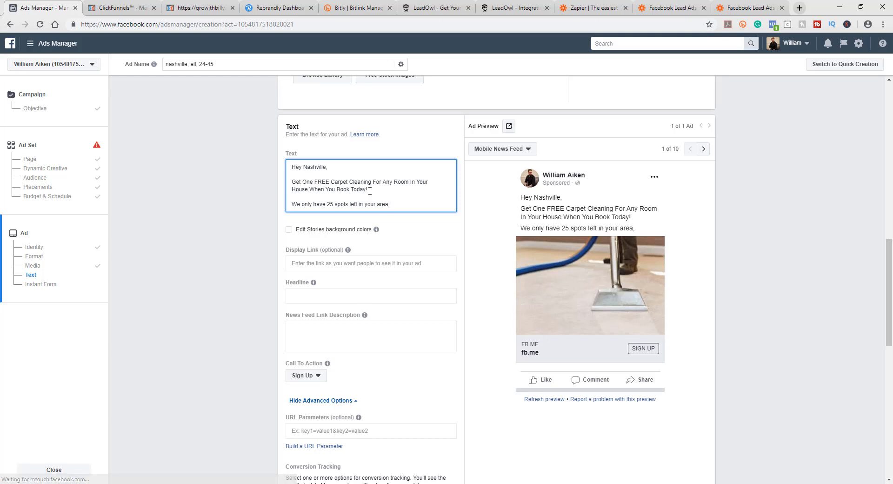
type(" so you must book")
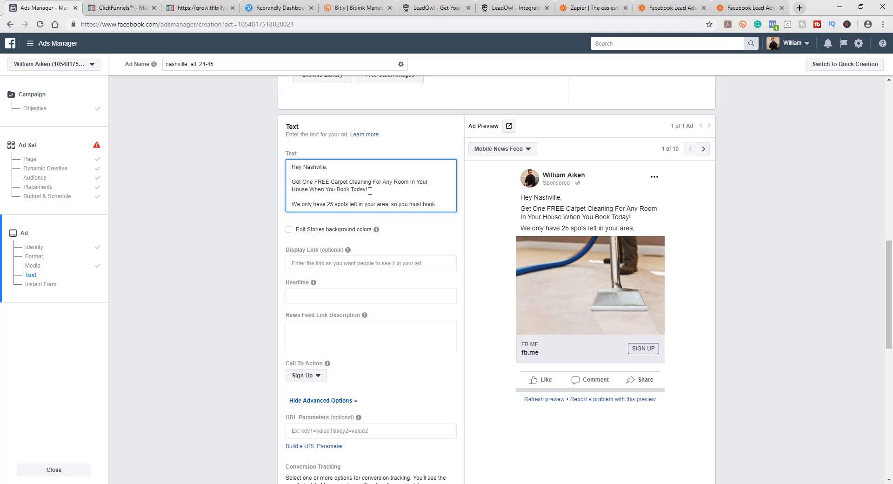
type(" now!")
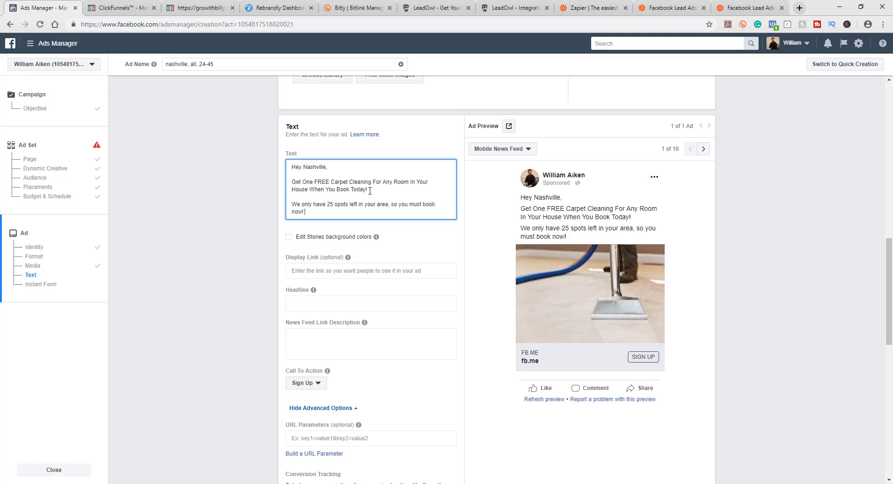
type(" Click the")
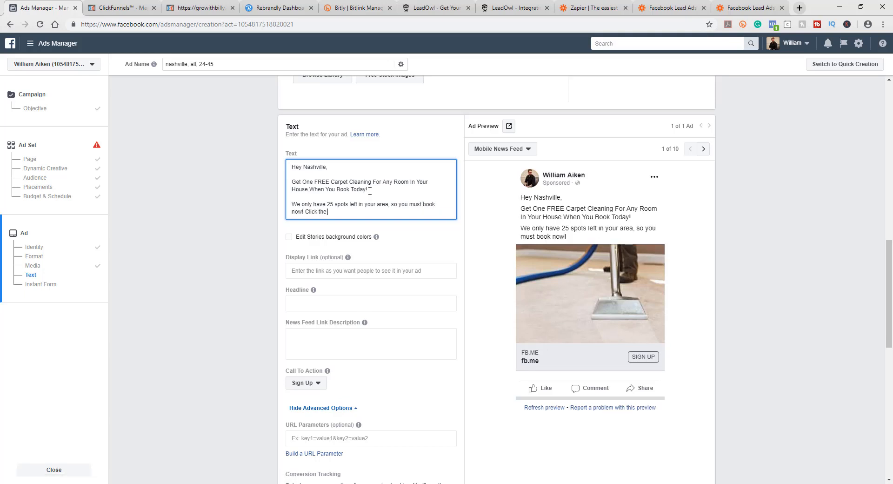
type(" button below")
type(" to")
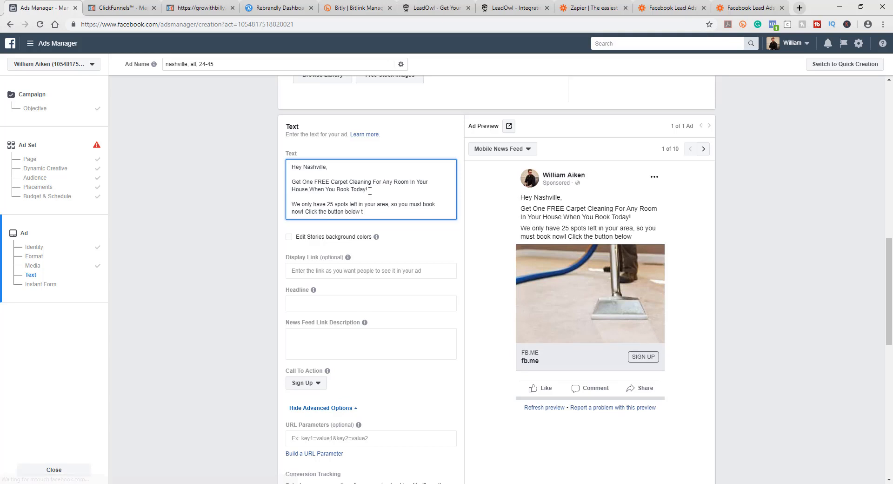
type(" book your fr")
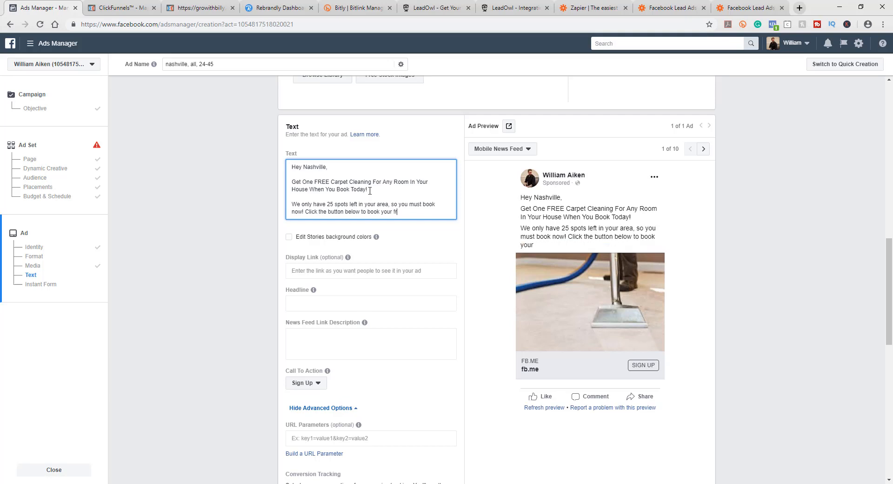
type("ee carbet clenaing")
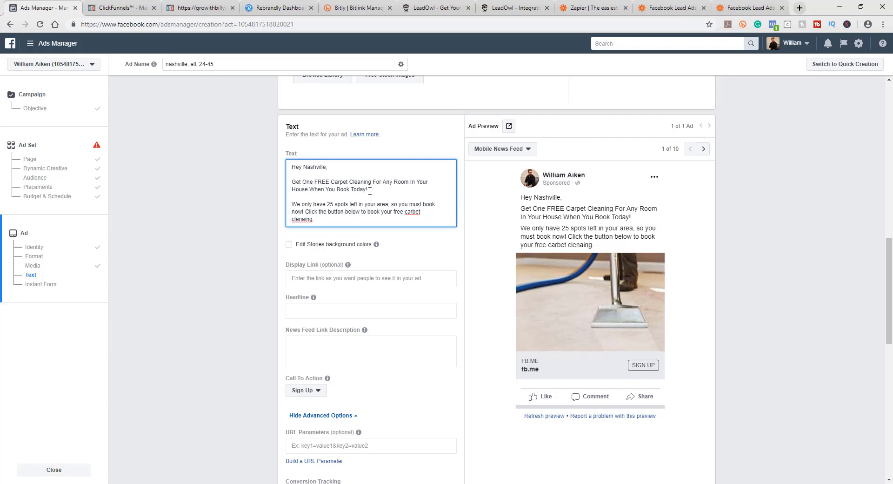
Step: Correct the misspellings 'carbet' and 'clenaing' to 'carpet' and 'cleaning' in the primary text
right_click(415, 212)
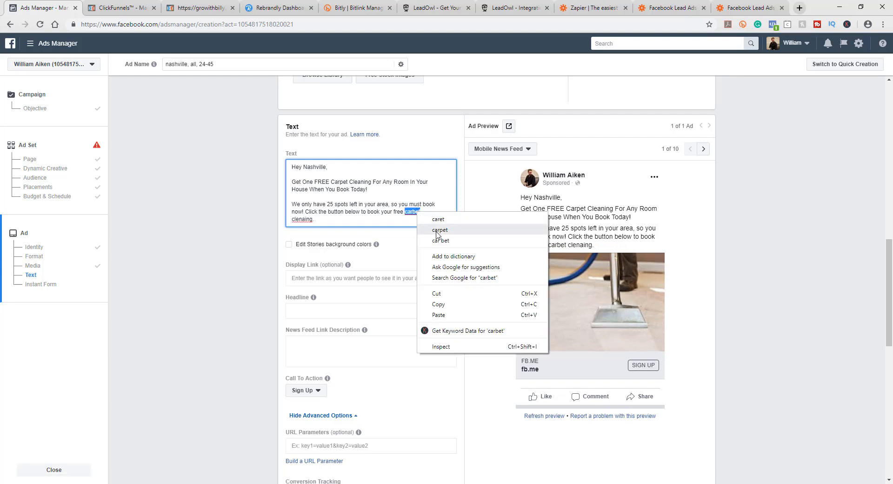
left_click(439, 230)
right_click(294, 221)
left_click(307, 228)
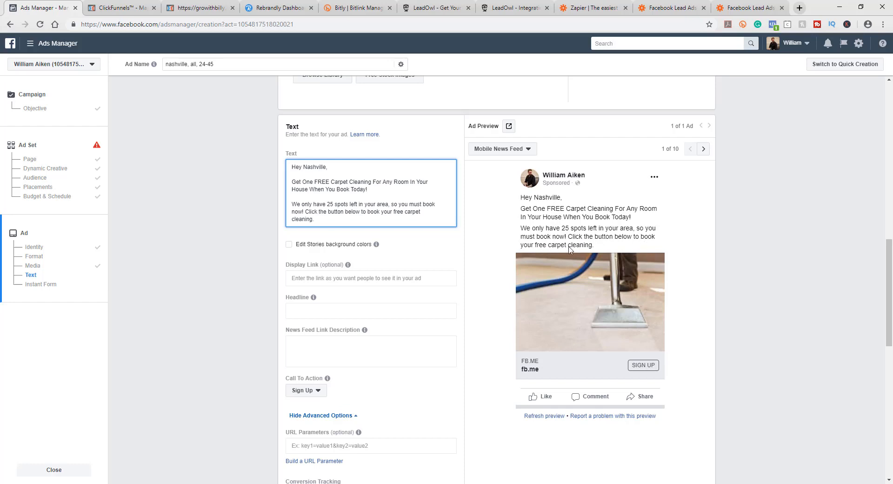
left_click(465, 197)
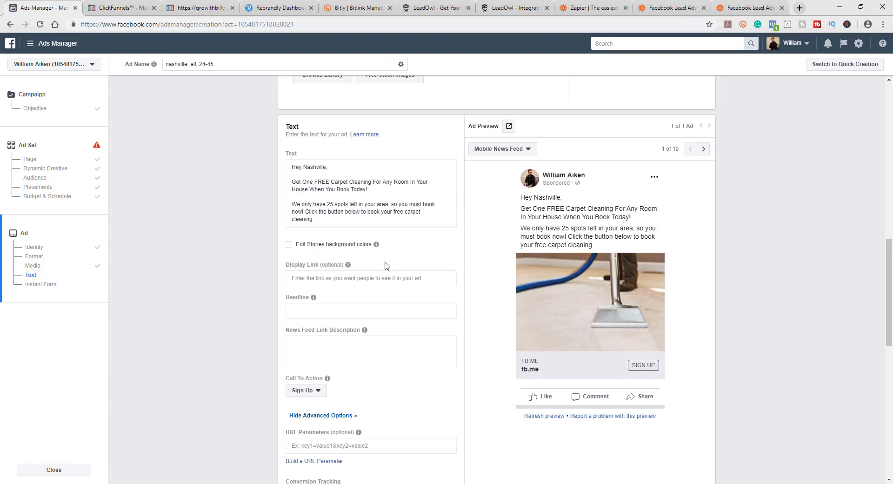
Step: Look through the open Bitly, ClickFunnels and Rebrandly tabs for a link to use as the ad's display link
mouse_move(321, 279)
left_click(300, 278)
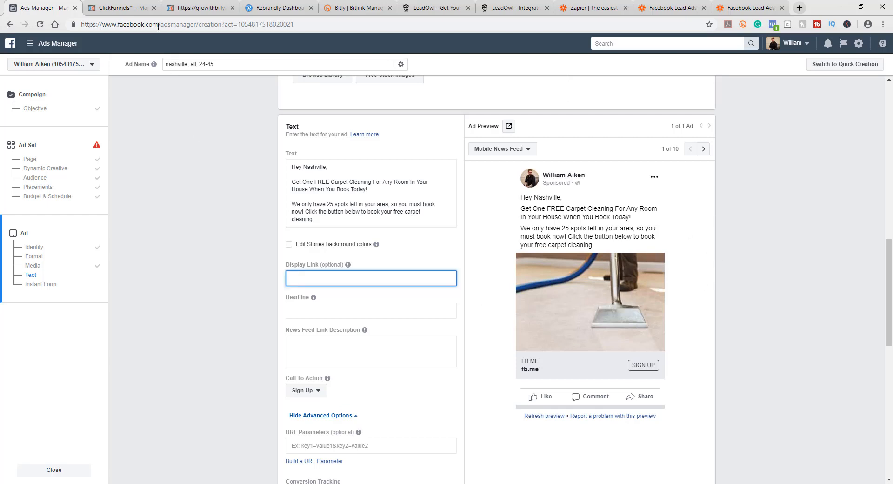
left_click(341, 9)
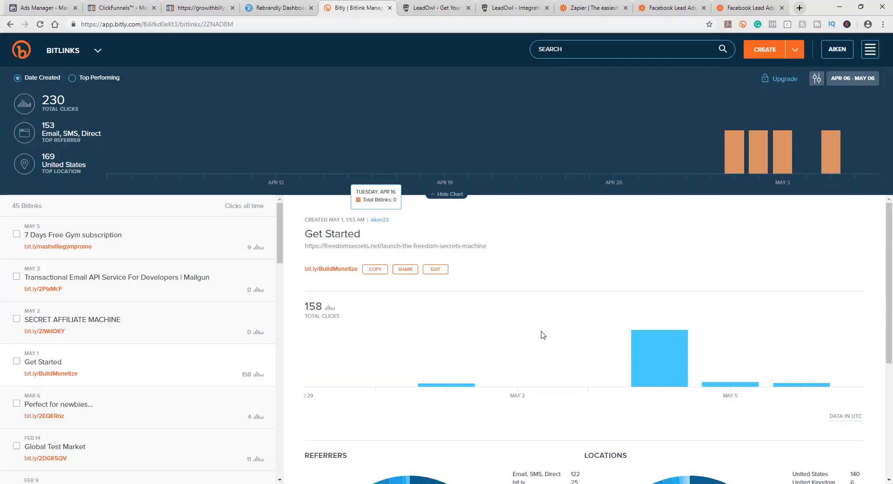
left_click(211, 4)
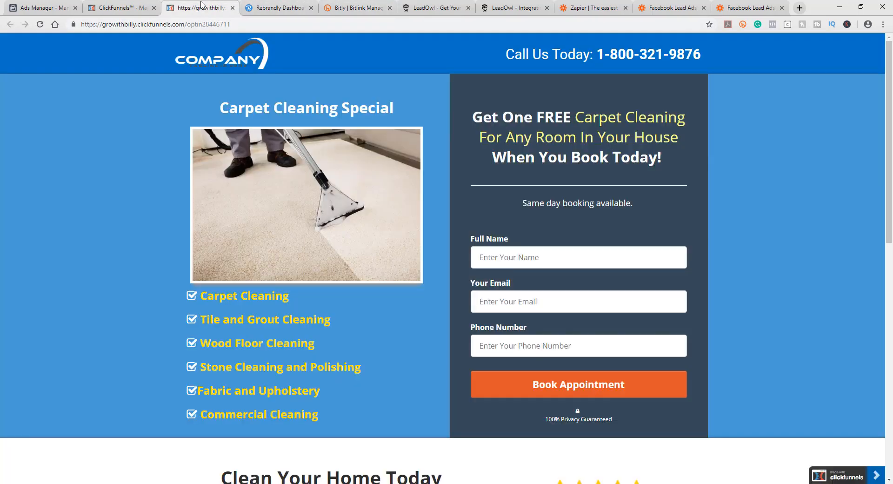
left_click(135, 8)
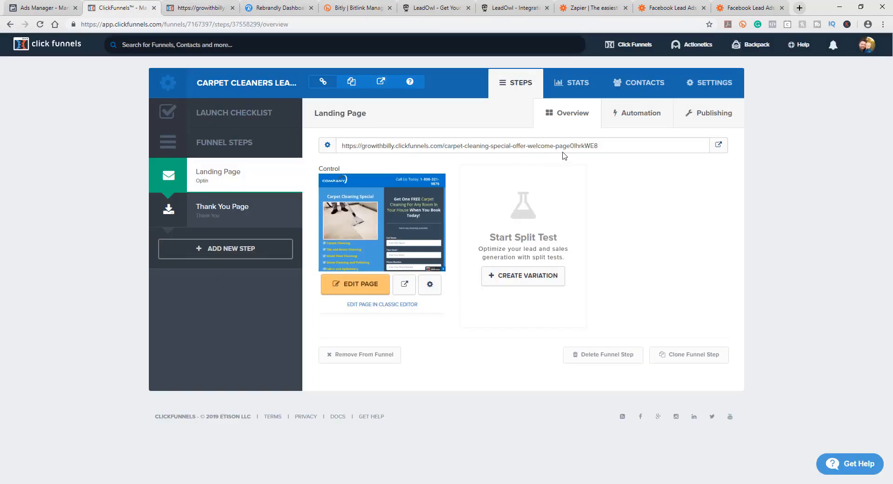
left_click_drag(598, 147, 561, 147)
left_click(337, 10)
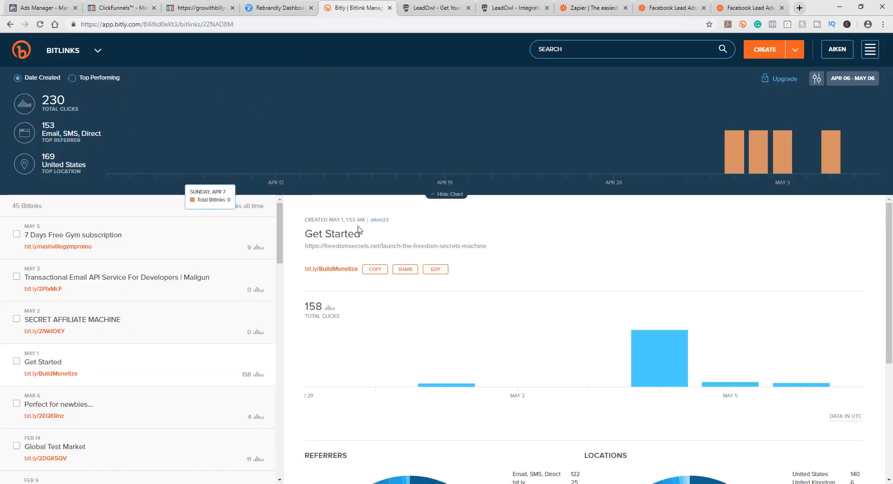
left_click(286, 8)
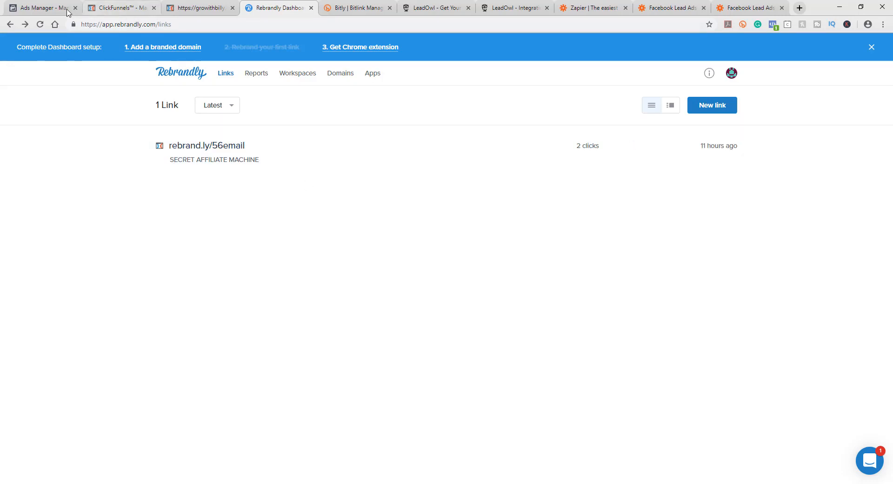
left_click(46, 8)
scroll(257, 262, "down", 5)
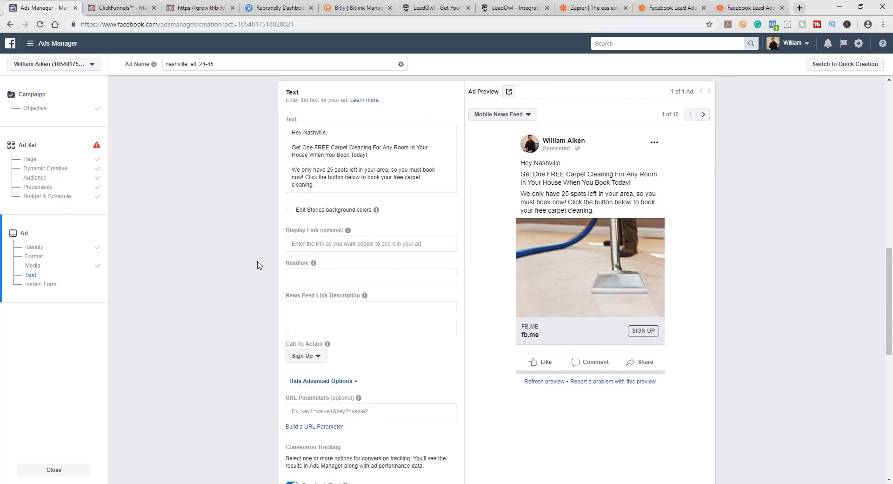
scroll(265, 273, "down", 6)
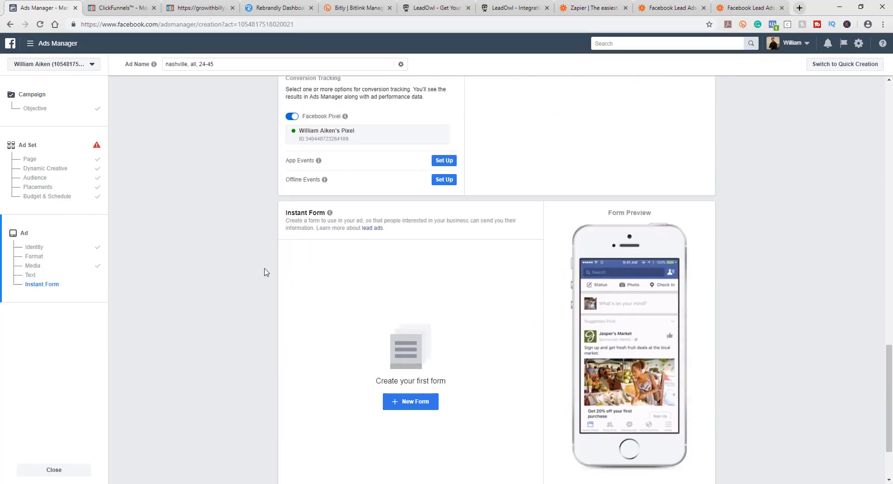
scroll(269, 269, "up", 10)
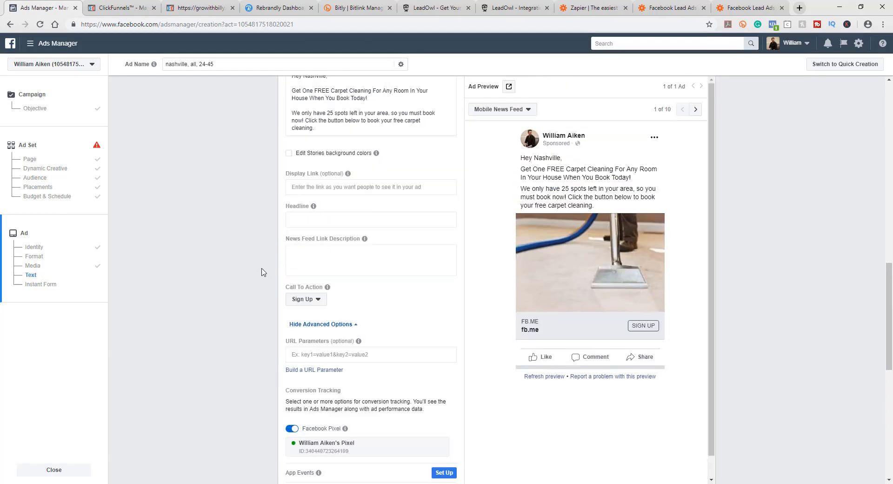
mouse_move(315, 231)
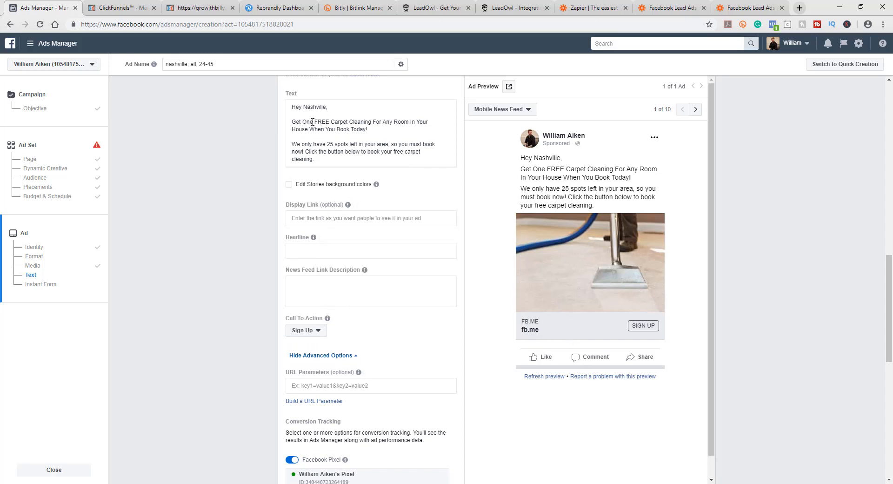
Step: Copy 'One FREE Carpet Cleaning For Any Room' from the primary text into the ad's headline
left_click_drag(304, 121, 407, 122)
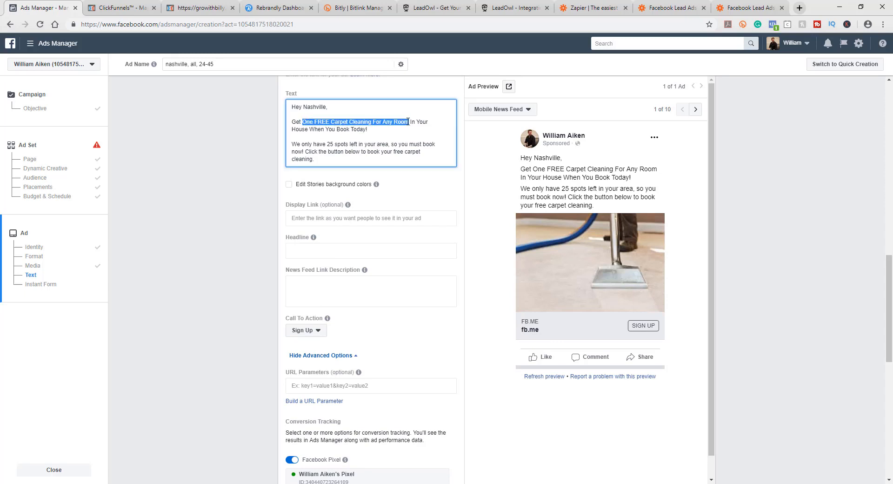
left_click(301, 218)
type("One FREE Carpet Cleaning For Any Room")
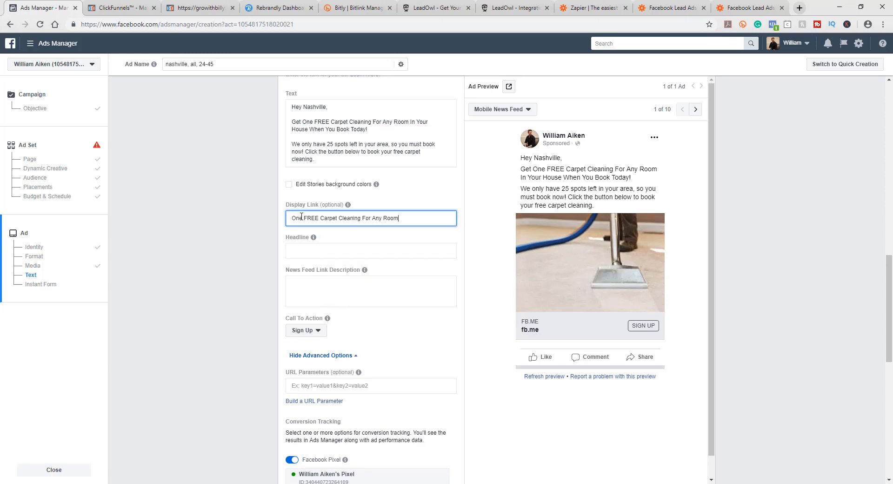
left_click(238, 210)
triple_click(330, 217)
key("ctrl+c")
key("BackSpace")
left_click(324, 251)
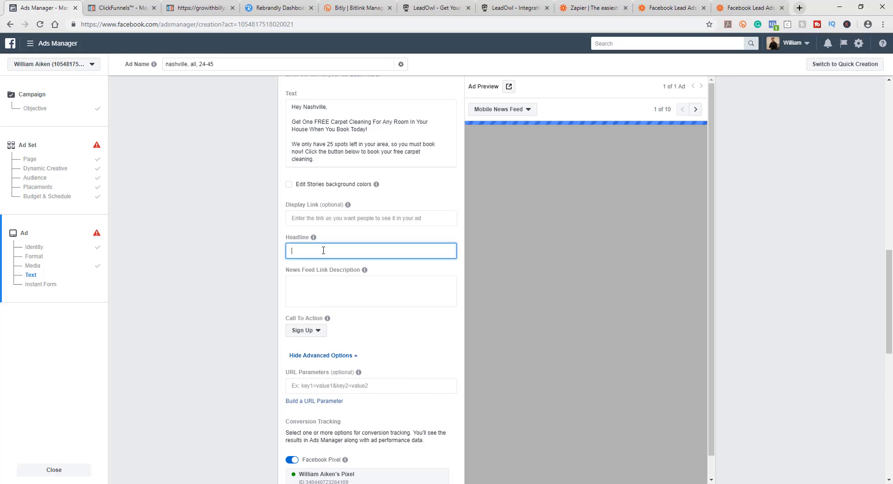
key("ctrl+v")
Step: Extend the ad headline to 'One FREE Carpet Cleaning For Any Room In Your House' by copying the rest from the primary text
left_click(262, 268)
mouse_move(301, 122)
left_mouse_down()
mouse_move(409, 122)
mouse_move(307, 132)
left_mouse_up()
key("ctrl+c")
left_click(411, 123)
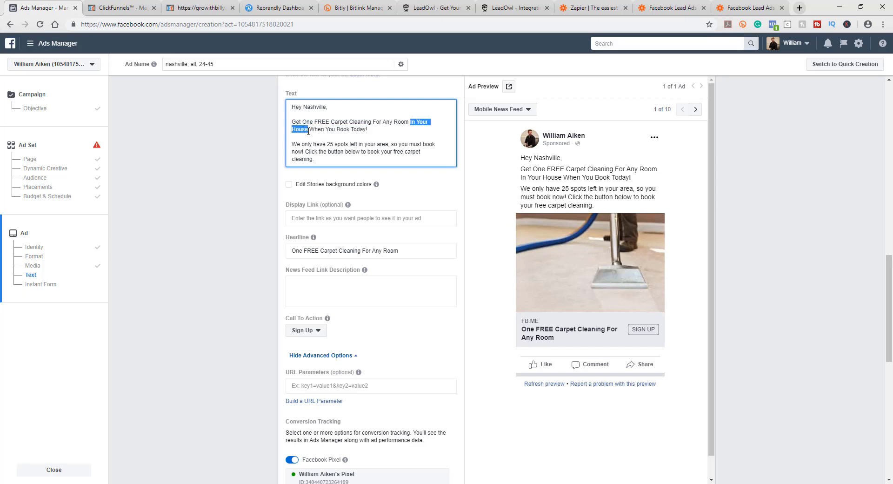
left_click(408, 251)
key("ctrl+v")
left_click(284, 277)
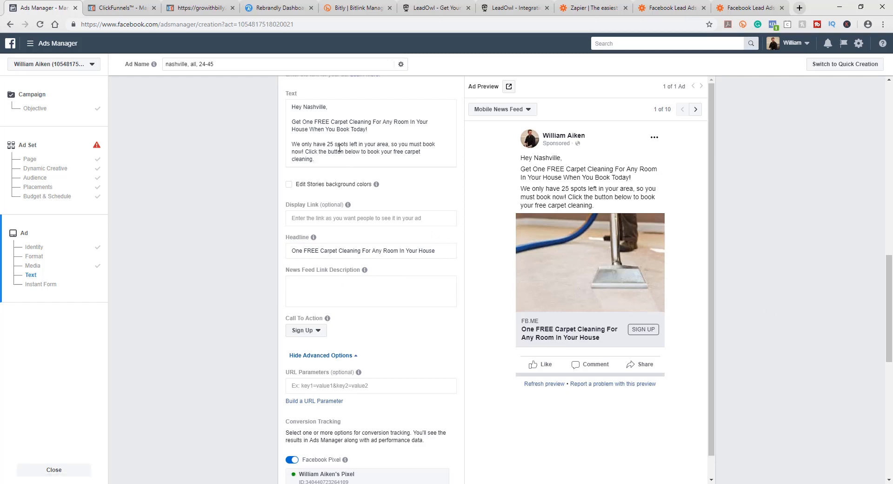
Step: Copy 'We only have 25 spots left in your area, so you must book now!' from the primary text into the News Feed link description
left_click_drag(419, 121, 300, 144)
left_click(299, 144)
left_click(313, 144)
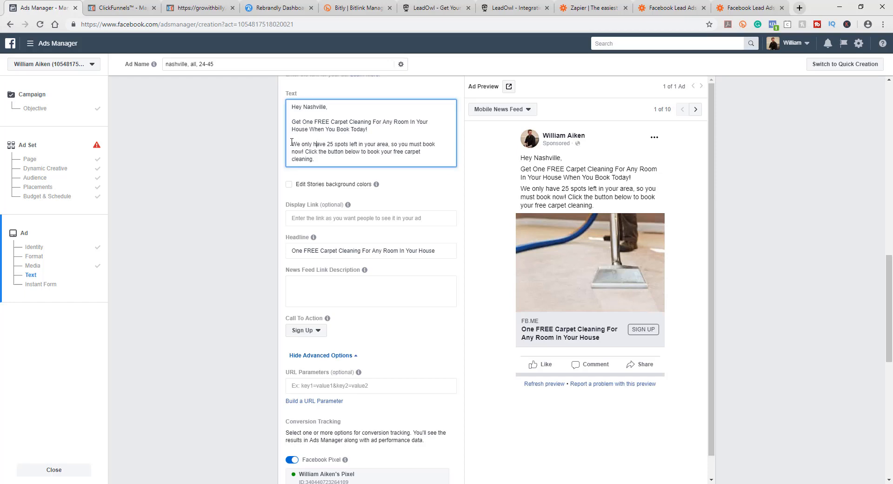
left_click_drag(293, 143, 382, 142)
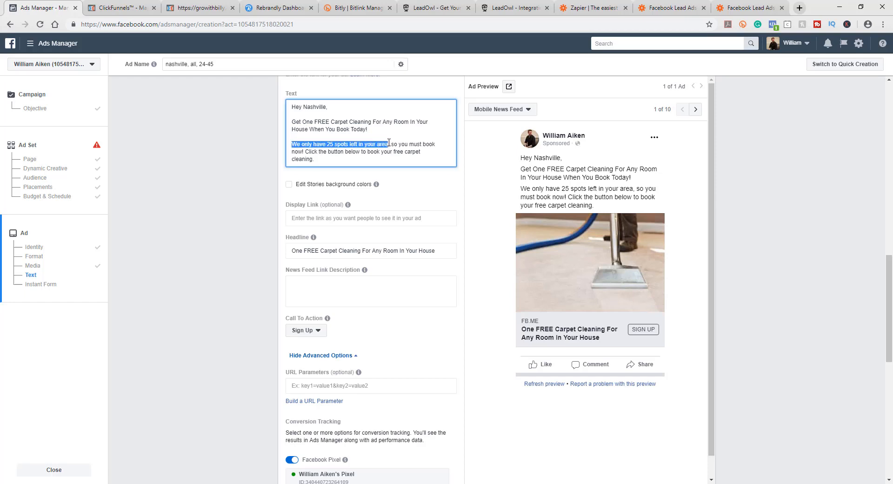
left_click_drag(387, 143, 308, 148)
key("ctrl+c")
left_click(304, 289)
key("ctrl+v")
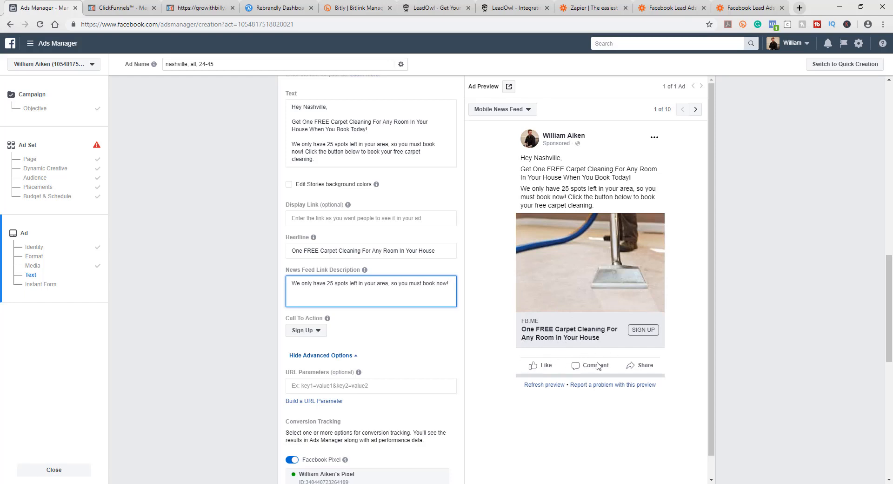
Step: Set the ad's call to action to Book Now
left_click(440, 337)
left_click(310, 331)
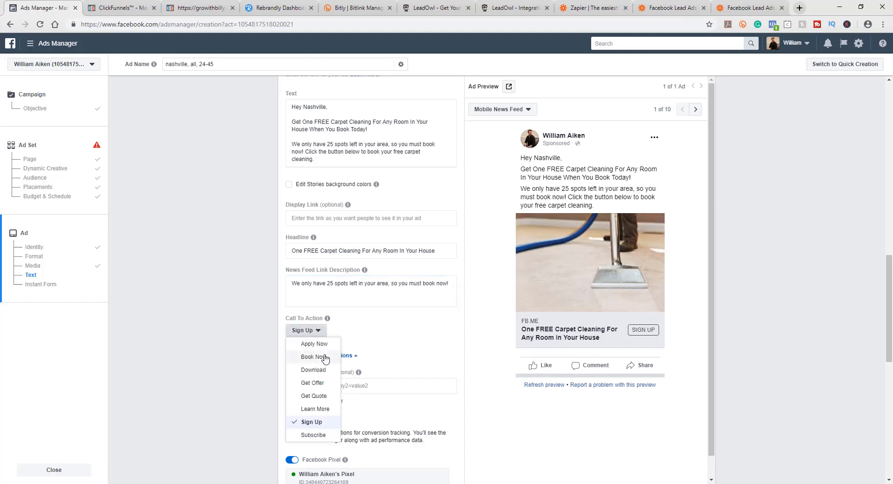
left_click(316, 358)
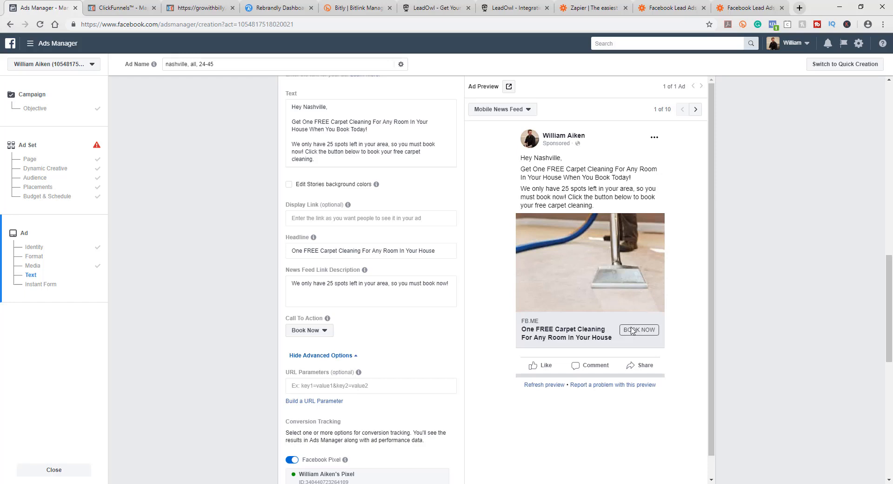
left_click(322, 331)
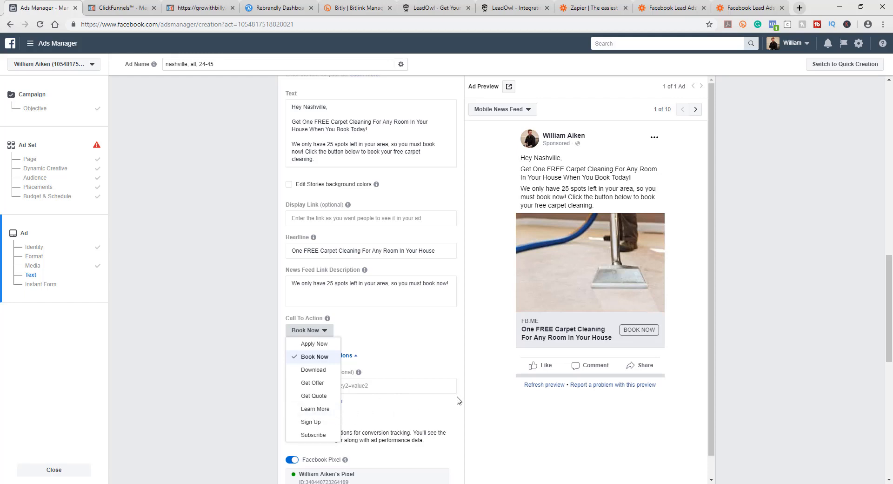
left_click(480, 390)
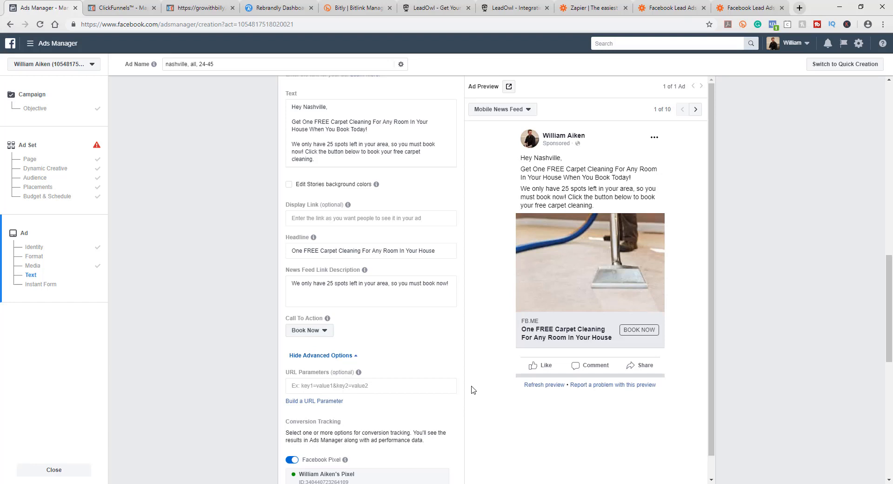
left_click(321, 331)
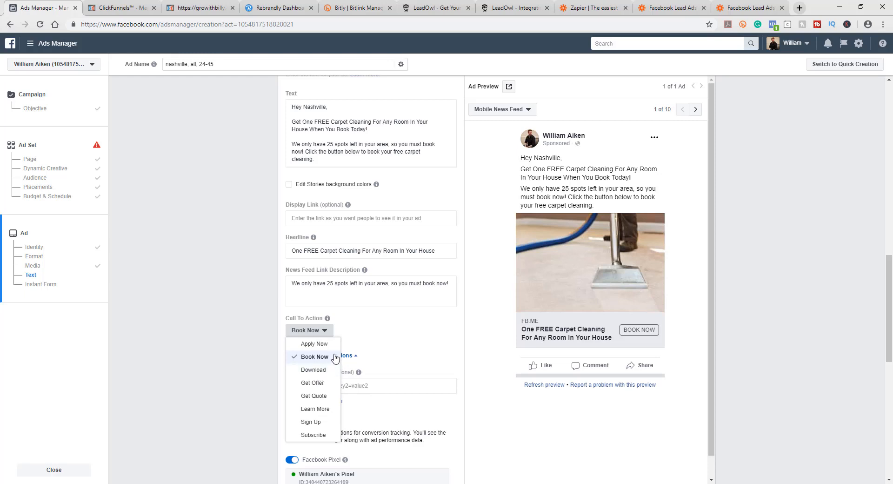
left_click(517, 434)
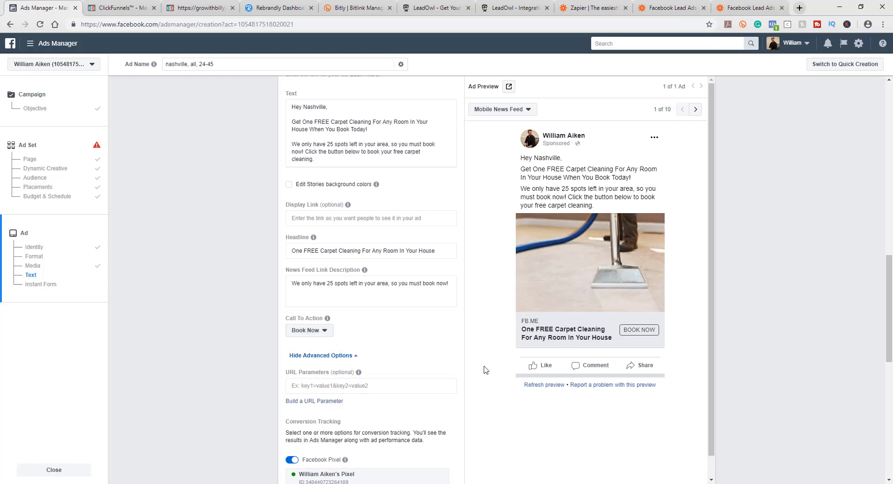
Step: Create a new instant form and set its intro headline to 'Get One FREE Carpet Cleaning For Any Room In Your House'
scroll(483, 368, "down", 2)
scroll(484, 370, "down", 3)
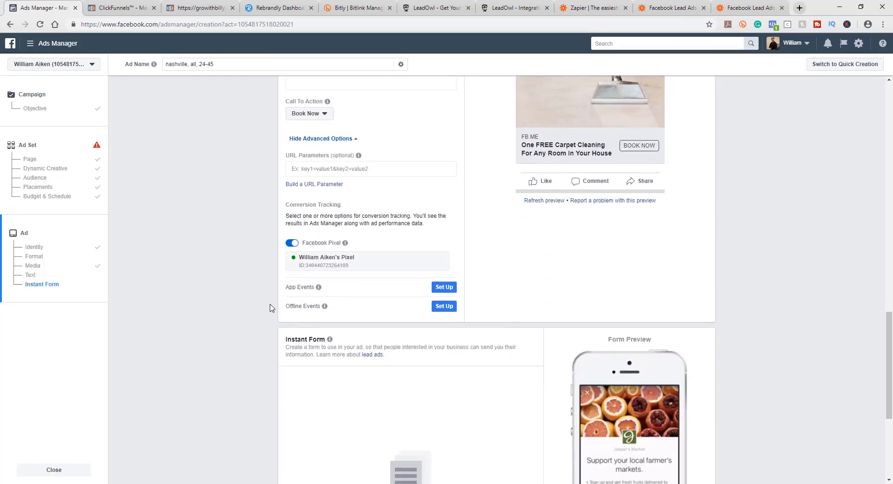
scroll(274, 264, "down", 2)
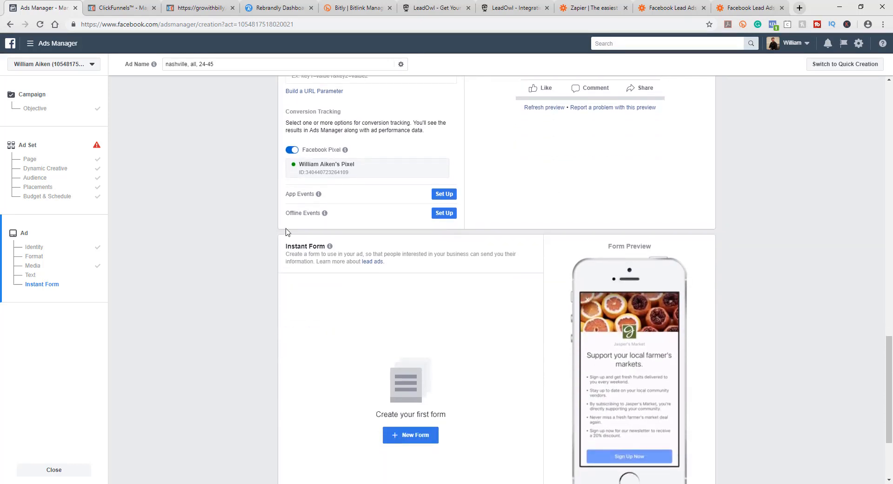
scroll(246, 311, "down", 1)
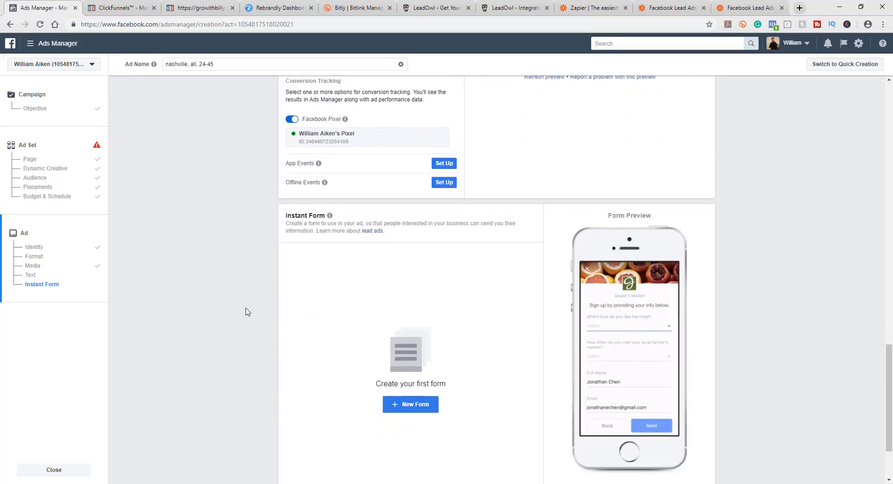
scroll(245, 308, "down", 2)
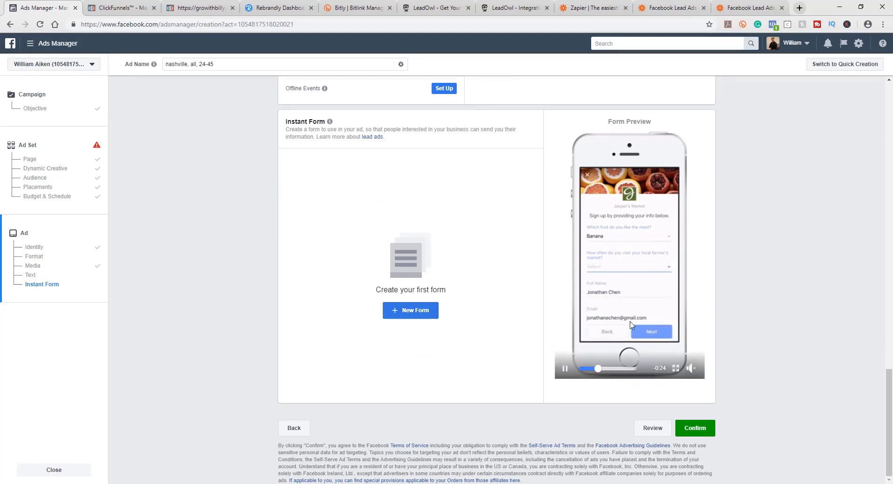
left_click(411, 311)
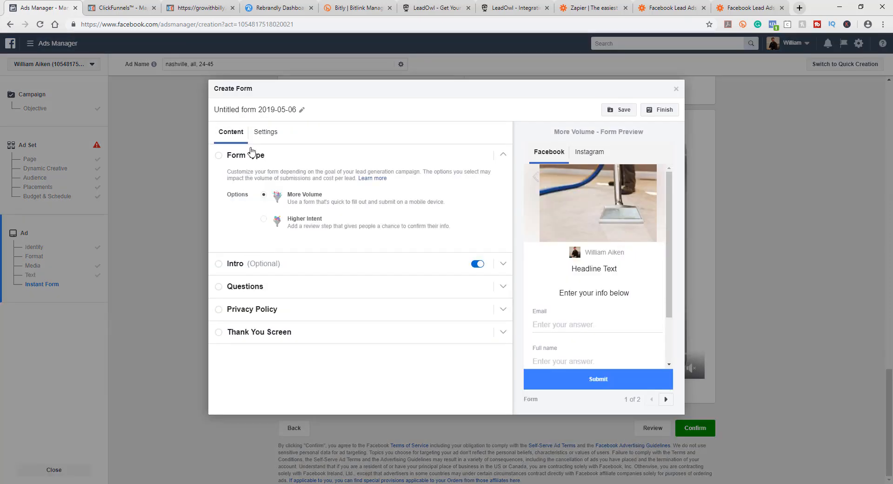
left_click(221, 158)
left_click(221, 158)
left_click(233, 266)
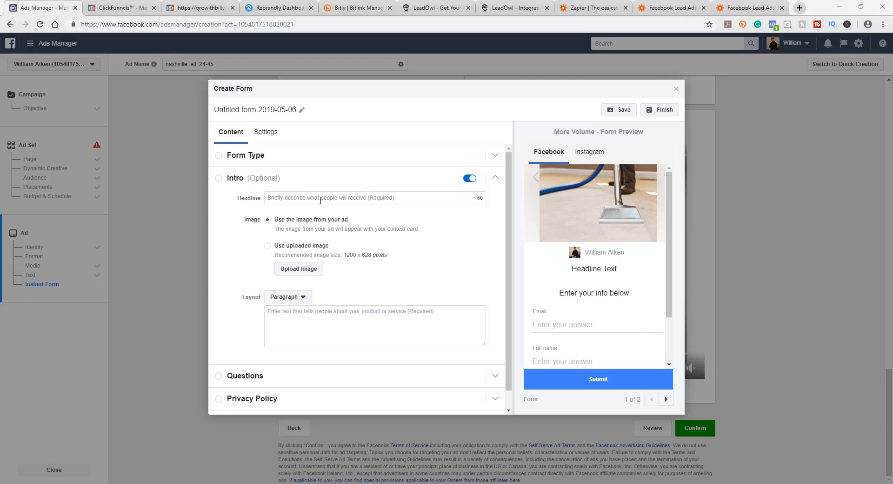
left_click(321, 199)
type("Get One FREE Carpet Cleaning For Any Room In Your House")
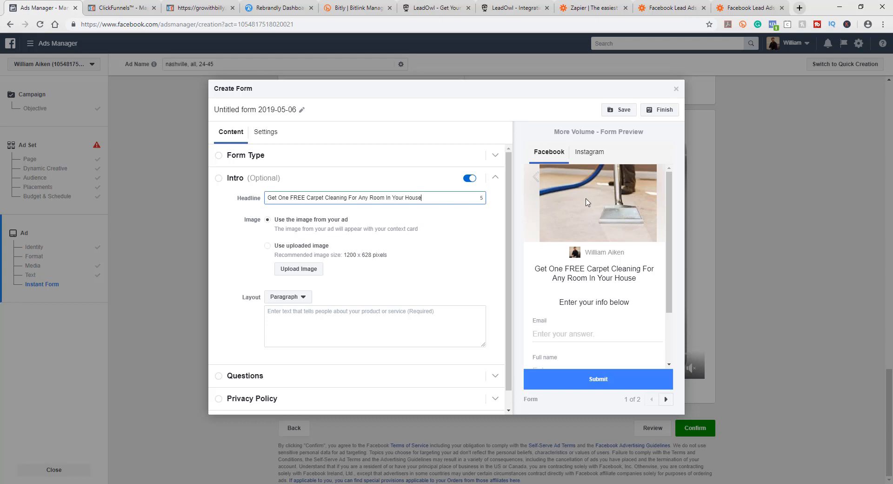
Step: Write the intro paragraph: 'We only have 25 spots left, so you have to book now so you don't miss this amazing FREE offer!'
left_click(453, 241)
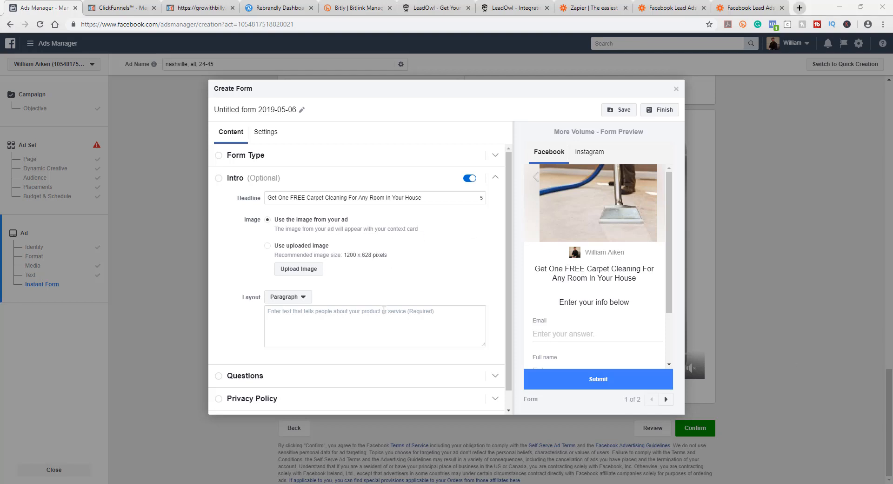
left_click(287, 317)
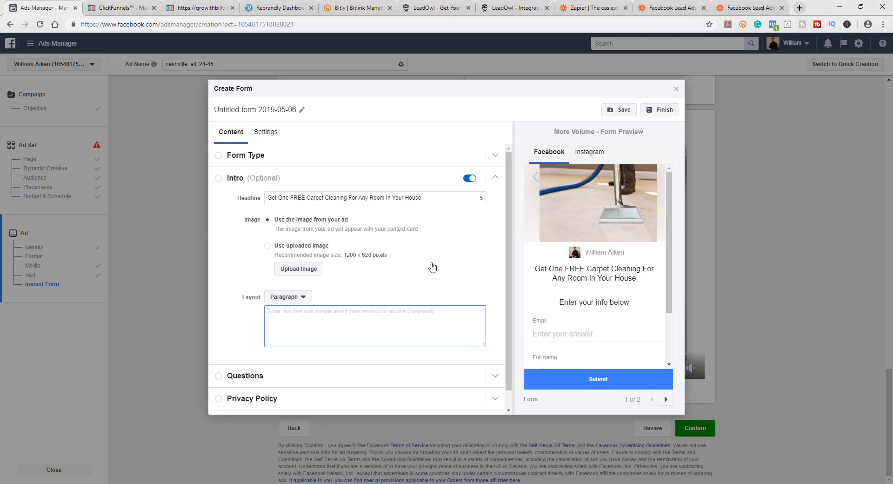
type("We only have 25 spots left")
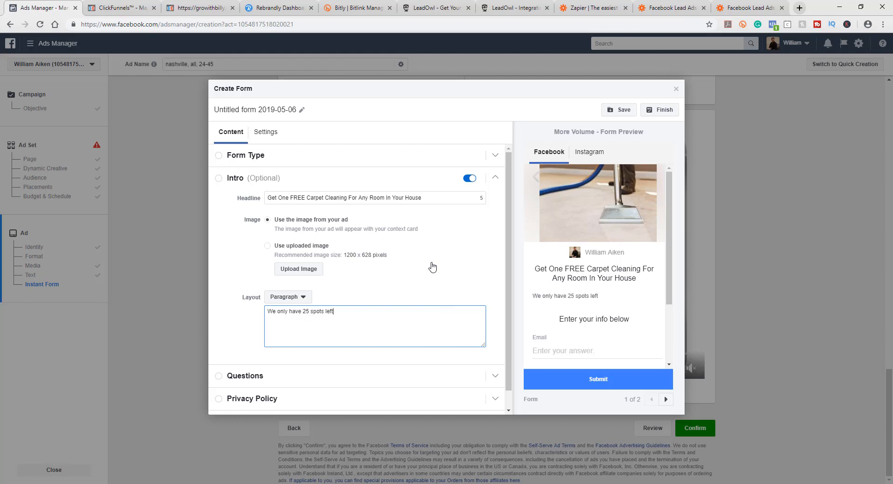
type("you have to book now so you don't mis")
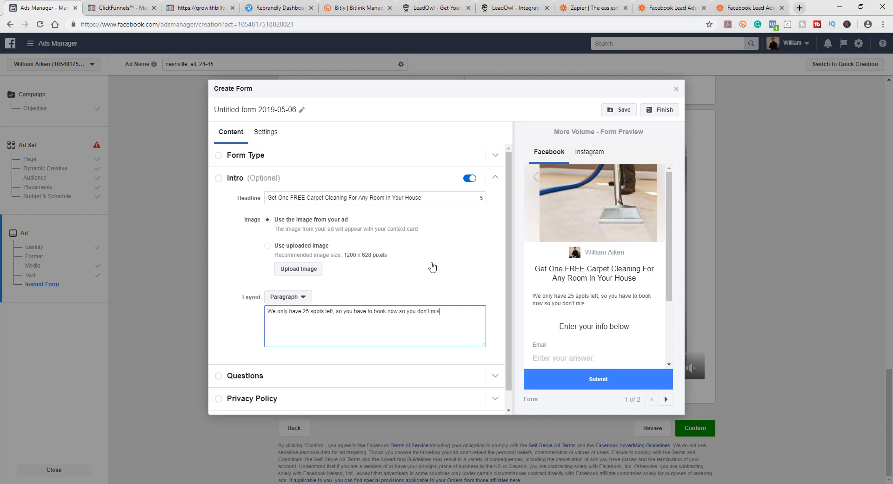
type("s this amazing FREE offer!")
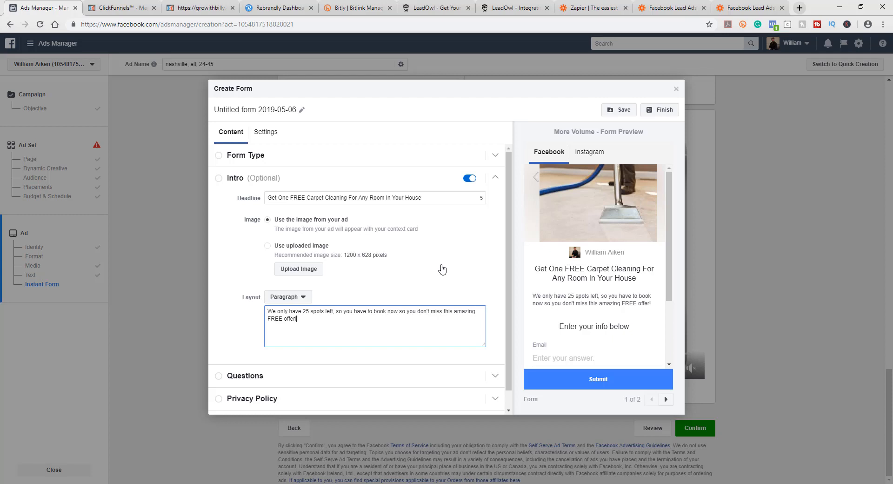
left_click(435, 268)
left_click(413, 237)
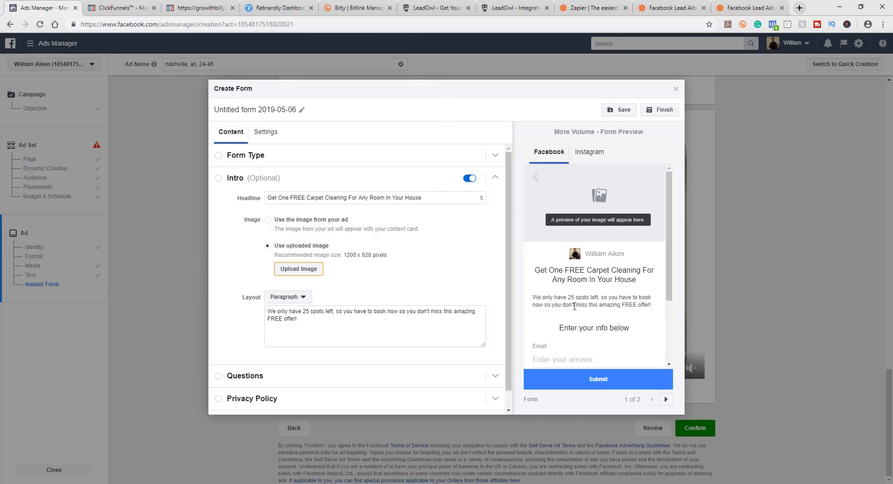
left_click(269, 219)
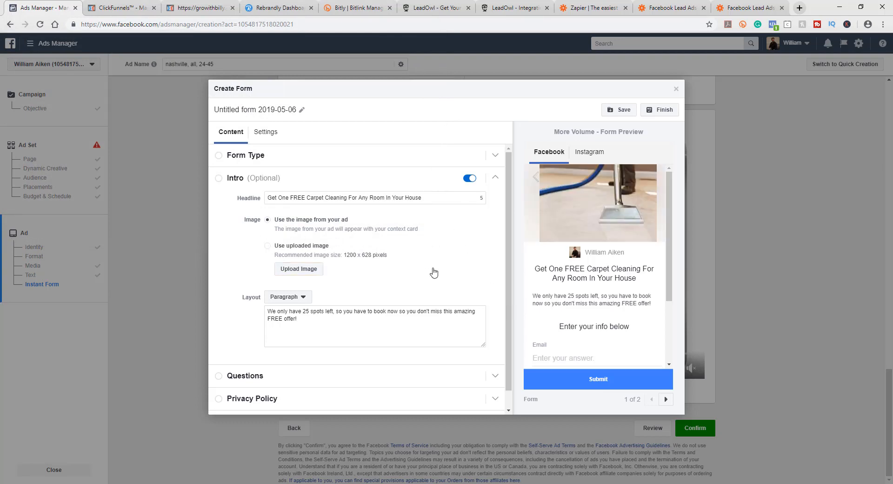
Step: Open the form's Questions section, re-tick Email, show more options and add Phone number to the requested user information
scroll(395, 328, "down", 1)
left_click(259, 358)
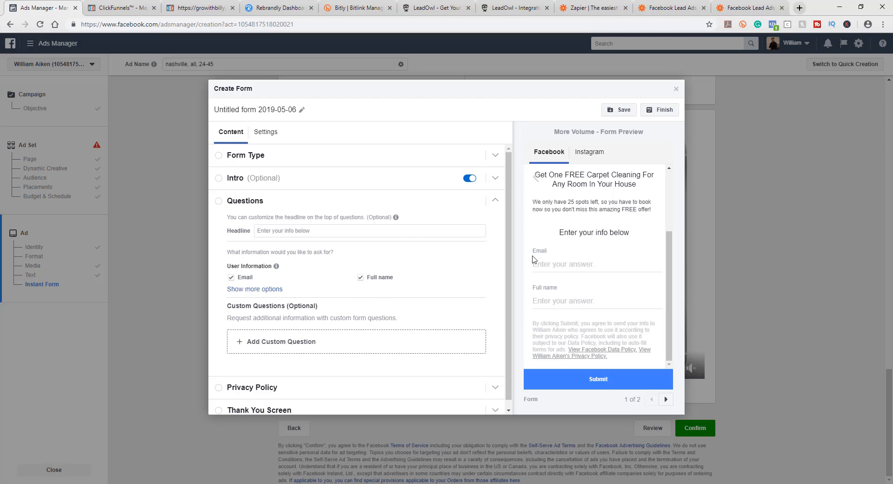
left_click(231, 277)
left_click(231, 277)
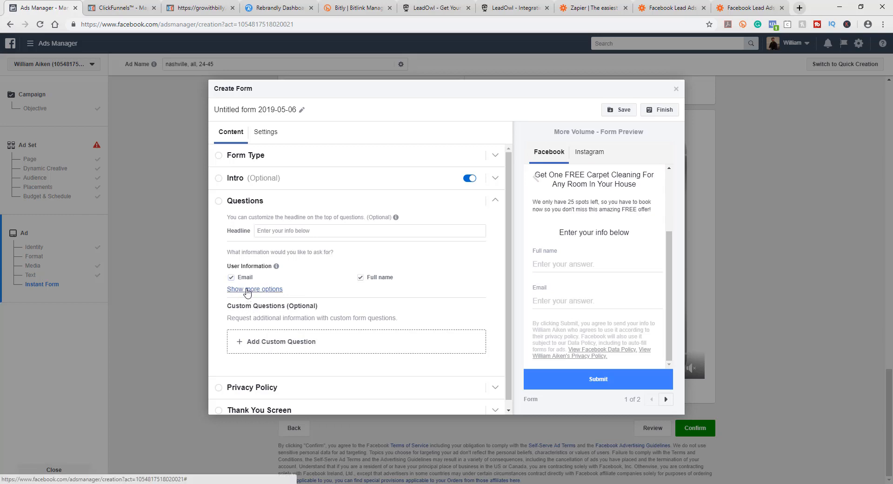
left_click(251, 289)
scroll(320, 298, "down", 2)
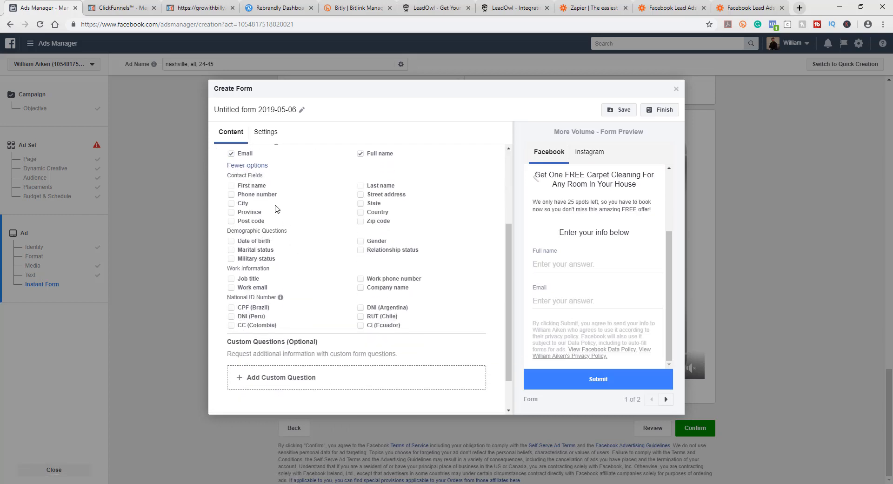
left_click(232, 195)
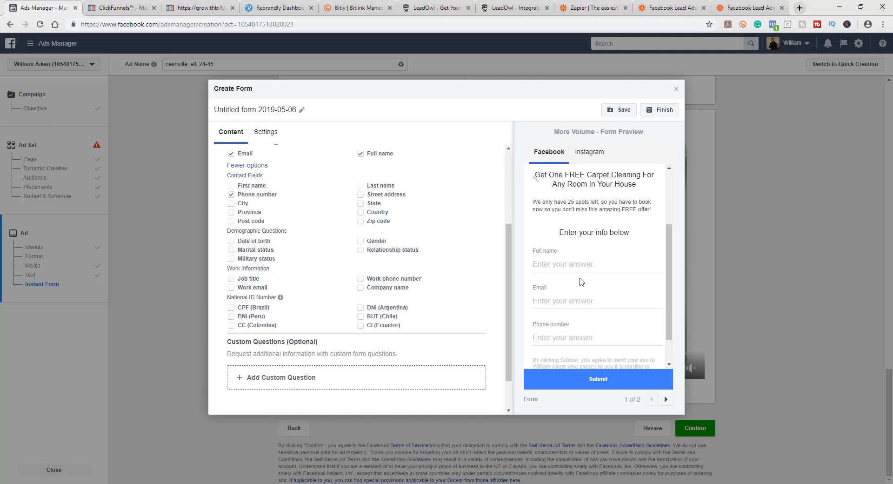
Step: Add a short-answer custom question 'Are you a homeowner?' to the form
scroll(592, 279, "down", 1)
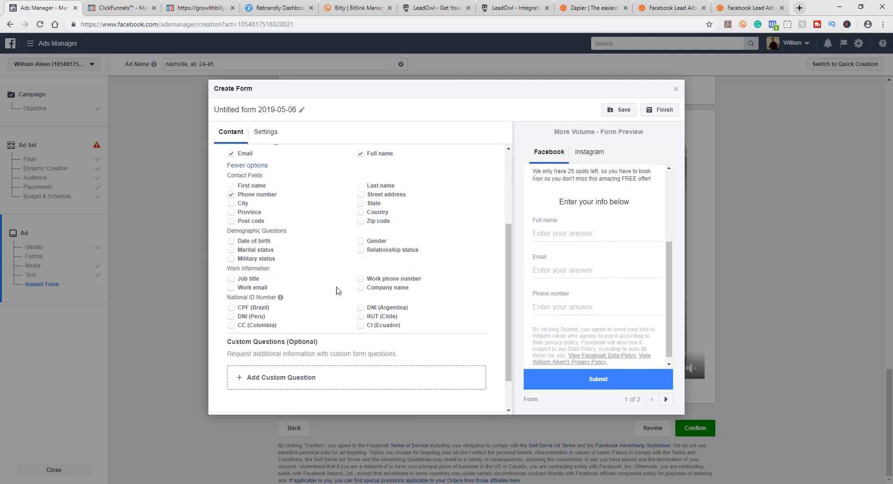
scroll(339, 225, "up", 2)
scroll(291, 303, "down", 2)
scroll(437, 304, "up", 1)
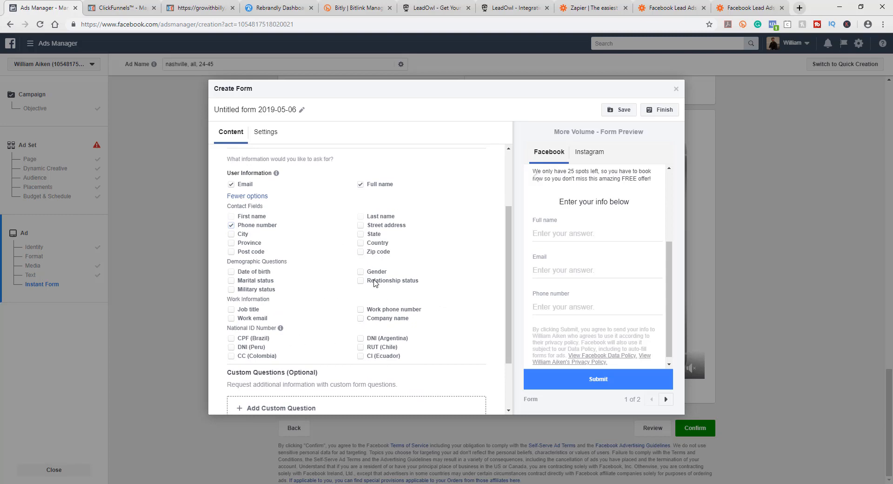
scroll(382, 281, "down", 2)
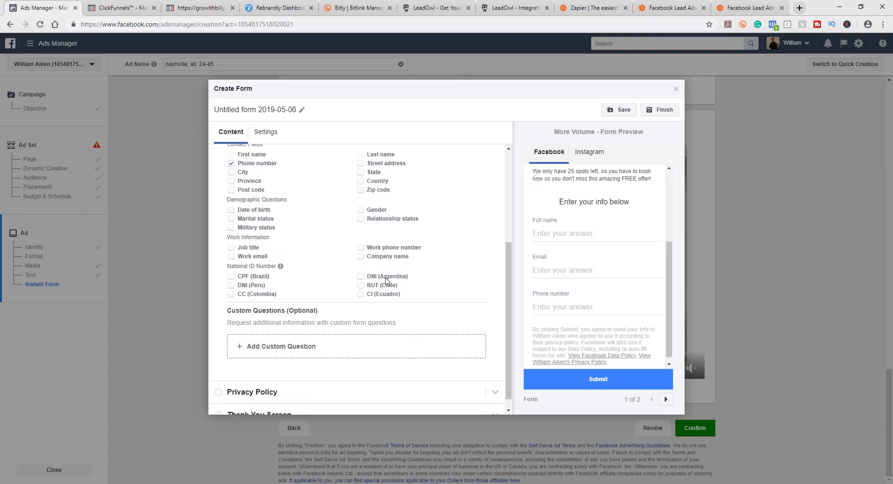
left_click(263, 349)
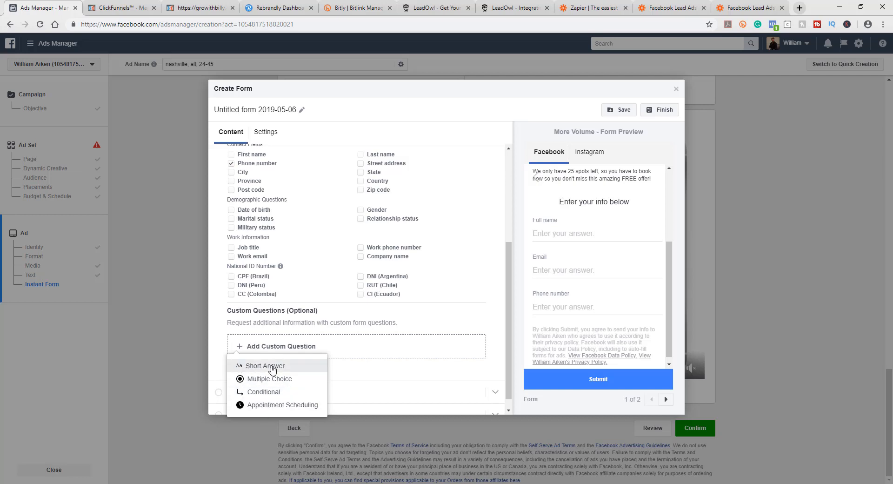
left_click(259, 367)
type("Are ")
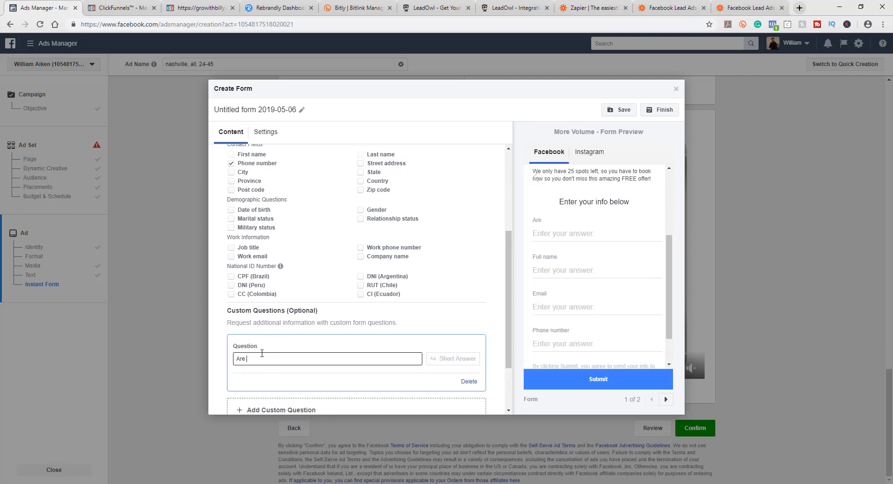
type("you a homeowner?")
scroll(445, 356, "down", 1)
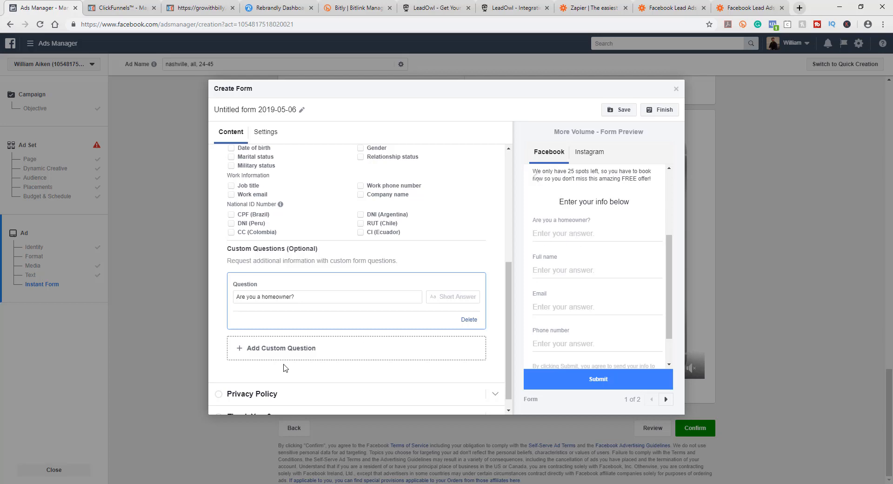
Step: Add a multiple-choice custom question 'Are you looking for a new home?' with the answers Yes and No
left_click(275, 353)
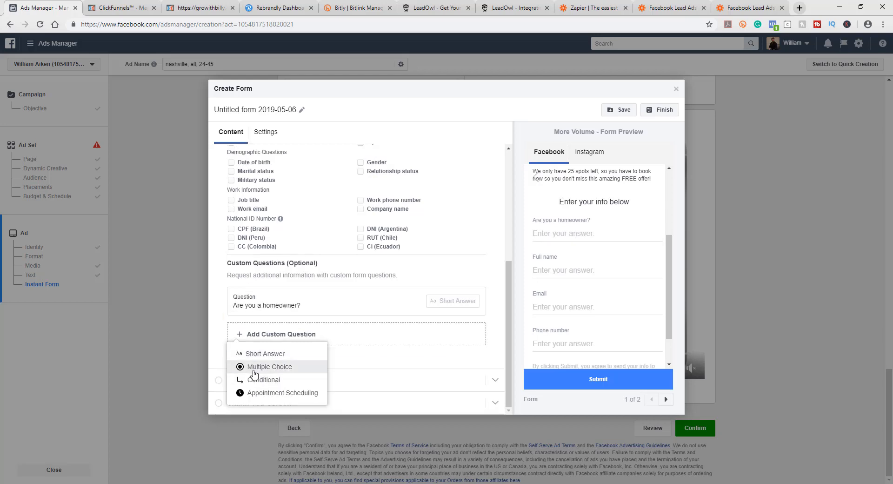
left_click(252, 371)
type("Are you looking for a new home?")
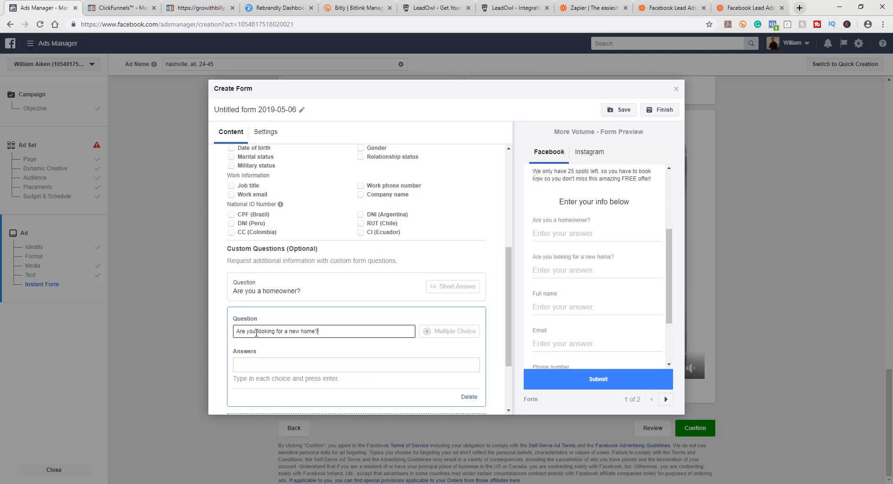
left_click(252, 361)
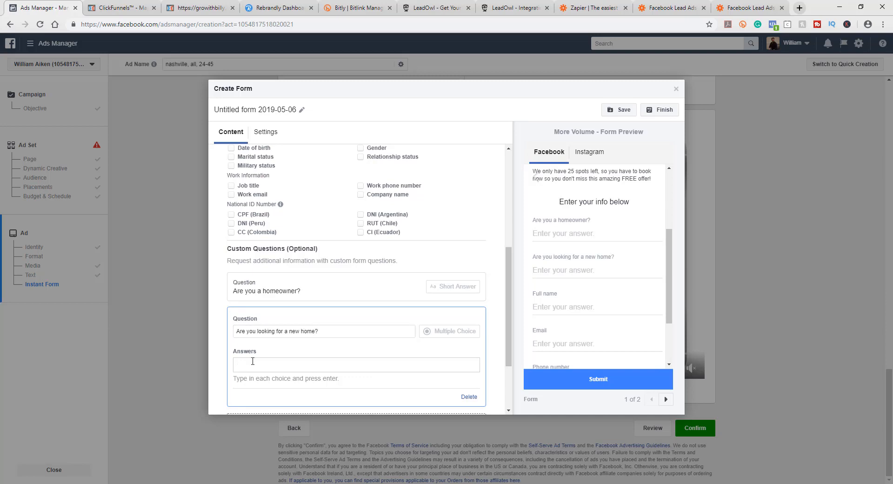
type("Yes")
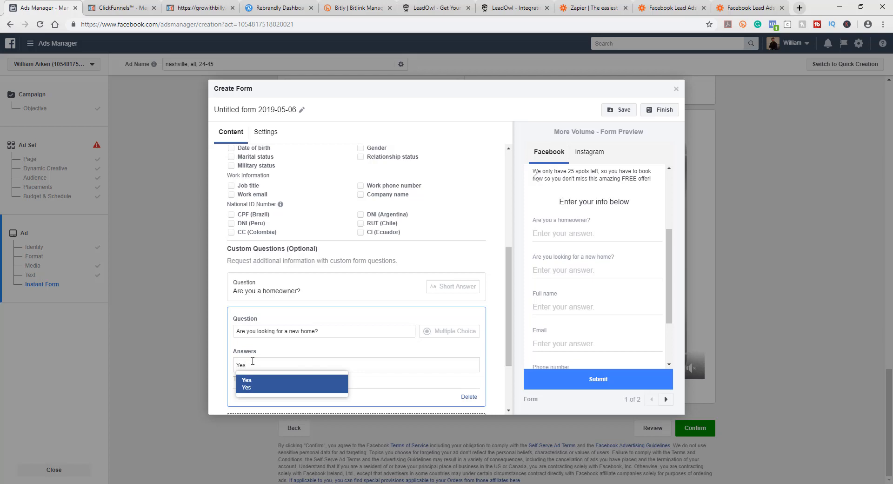
key("Return")
type("N")
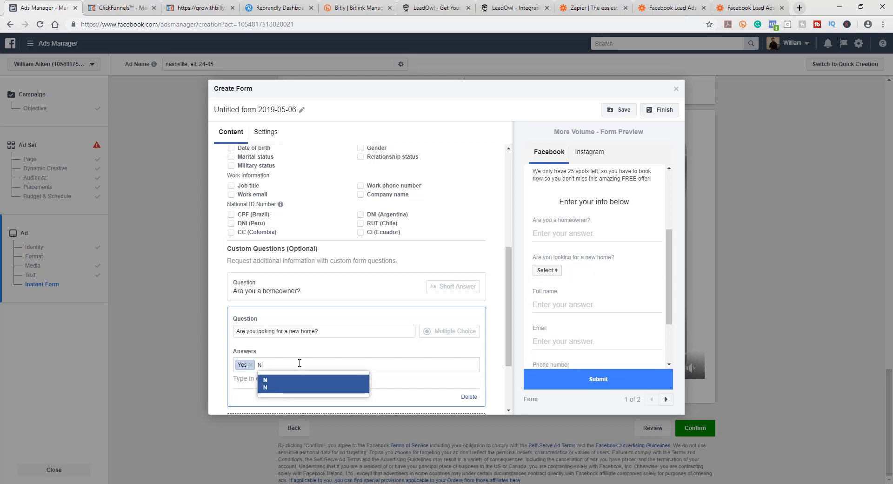
type("o")
key("Return")
Step: Check the new question's answer dropdown in the form preview by choosing Yes
scroll(401, 344, "down", 1)
scroll(401, 344, "down", 2)
left_click(388, 363)
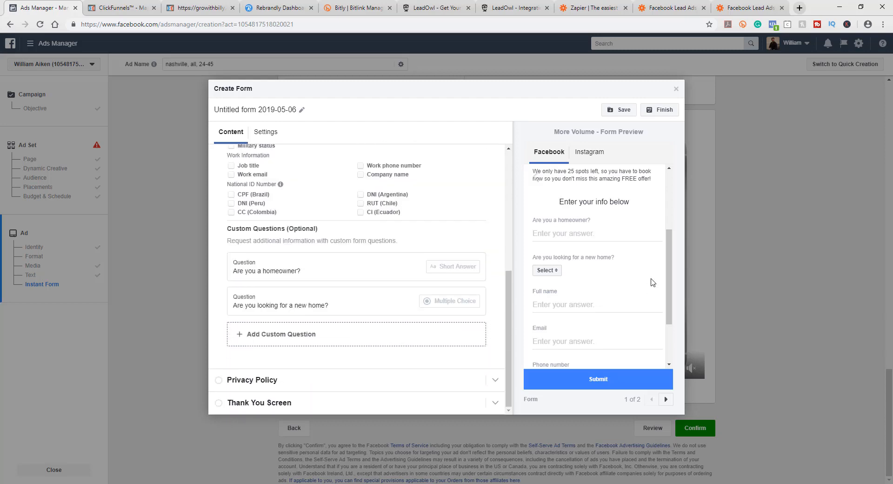
scroll(652, 283, "down", 2)
scroll(651, 282, "up", 5)
scroll(651, 282, "down", 4)
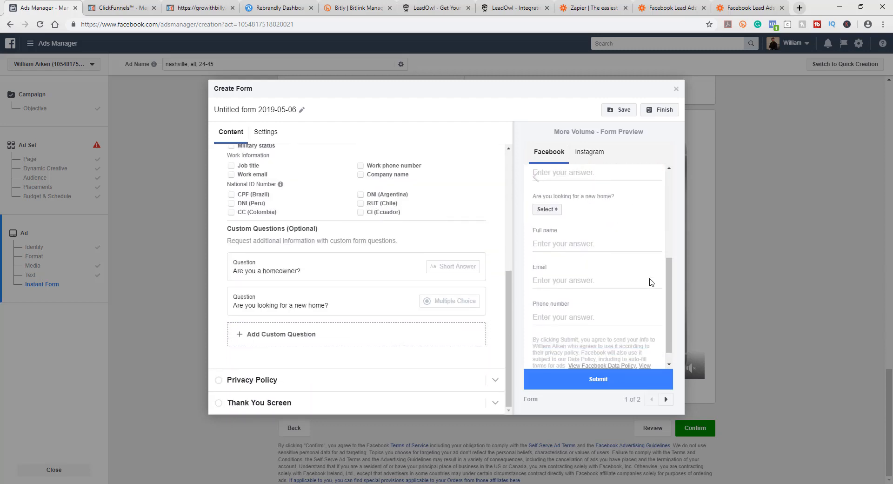
scroll(579, 297, "up", 1)
scroll(579, 297, "up", 2)
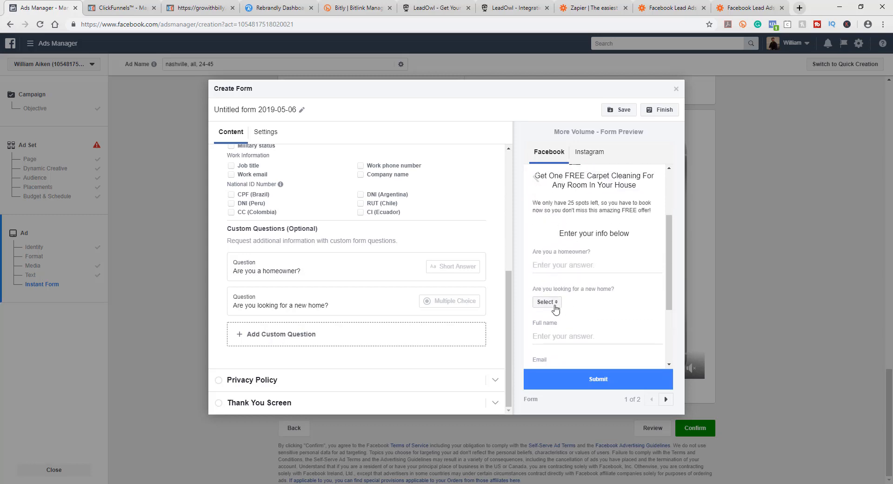
left_click(548, 302)
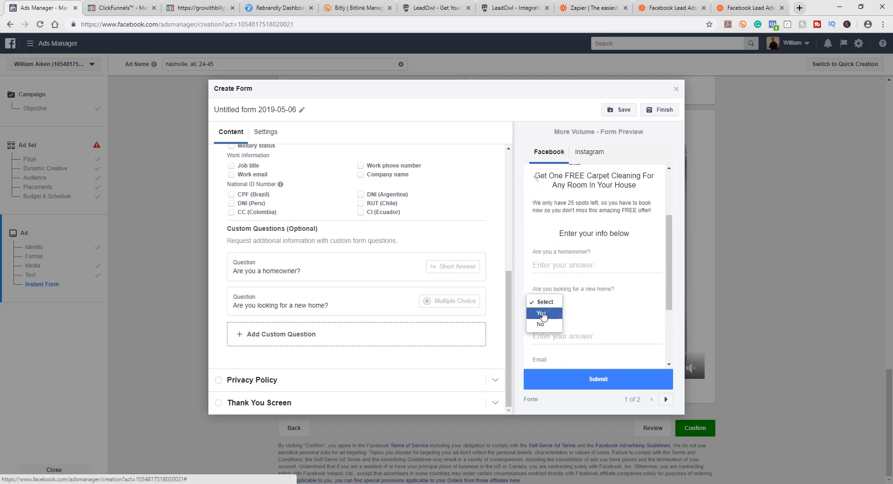
left_click(542, 313)
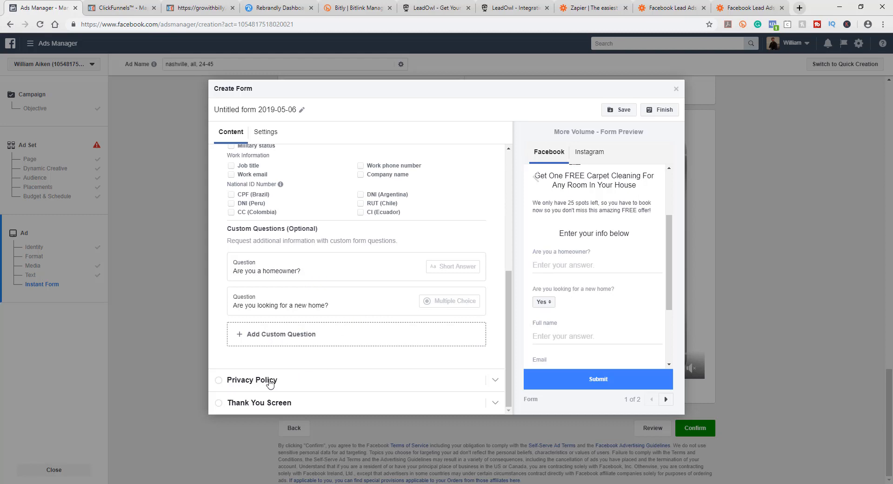
Step: Open the form's Privacy Policy section and set the link text to 'Privacy Policy'
left_click(251, 383)
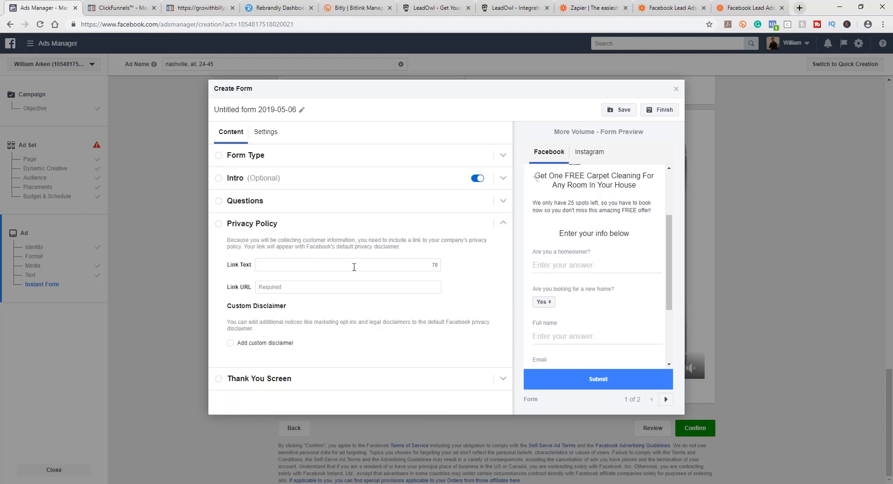
scroll(598, 254, "down", 3)
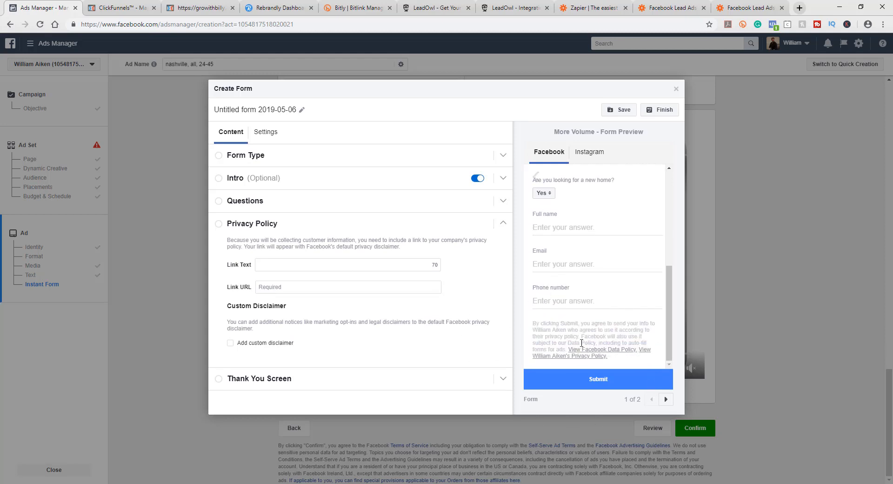
scroll(581, 349, "up", 3)
scroll(582, 337, "down", 3)
scroll(581, 354, "up", 3)
scroll(581, 354, "down", 2)
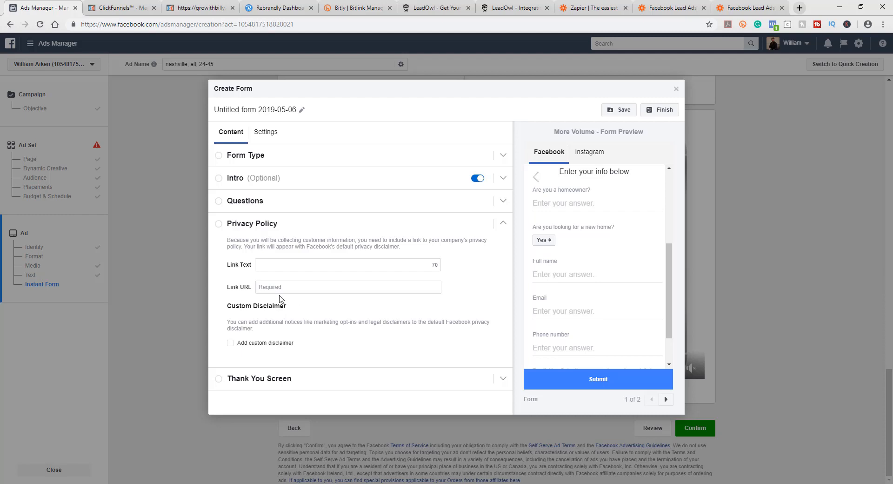
left_click(278, 266)
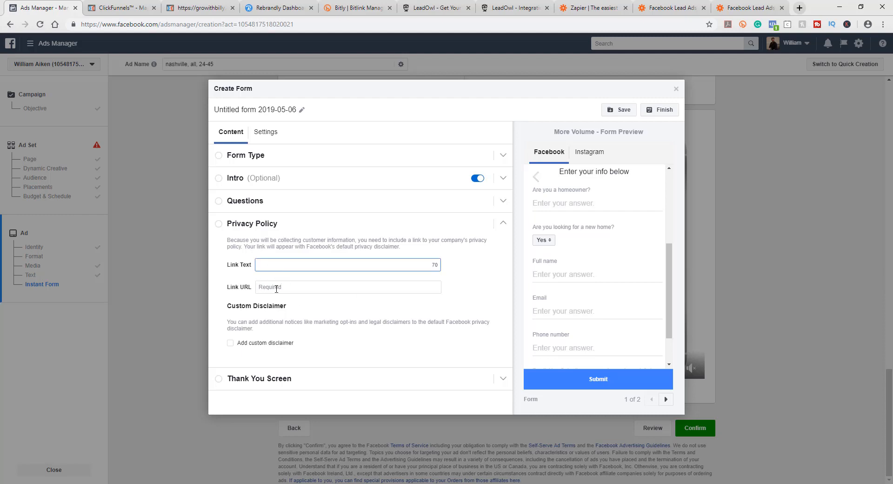
type("Privacy Policy")
left_click(287, 287)
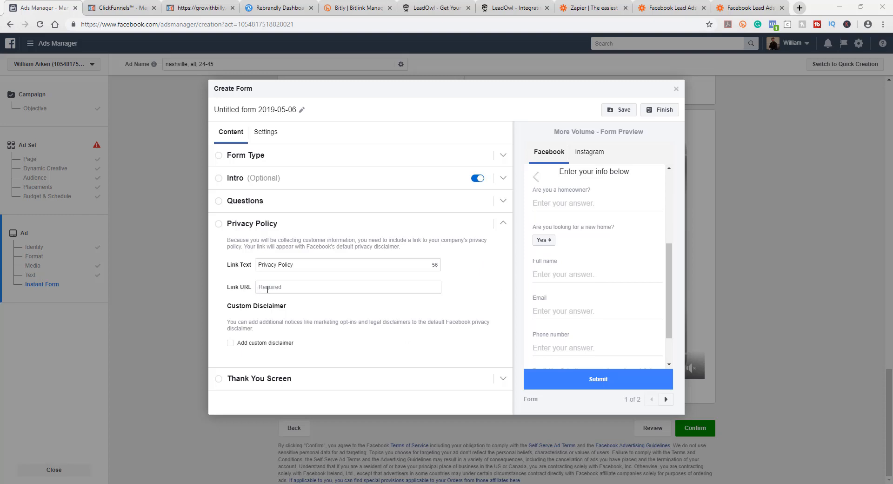
Step: Switch to ClickFunnels and view the Privacy Policy step of the New Sign Language Class funnel
left_click(143, 10)
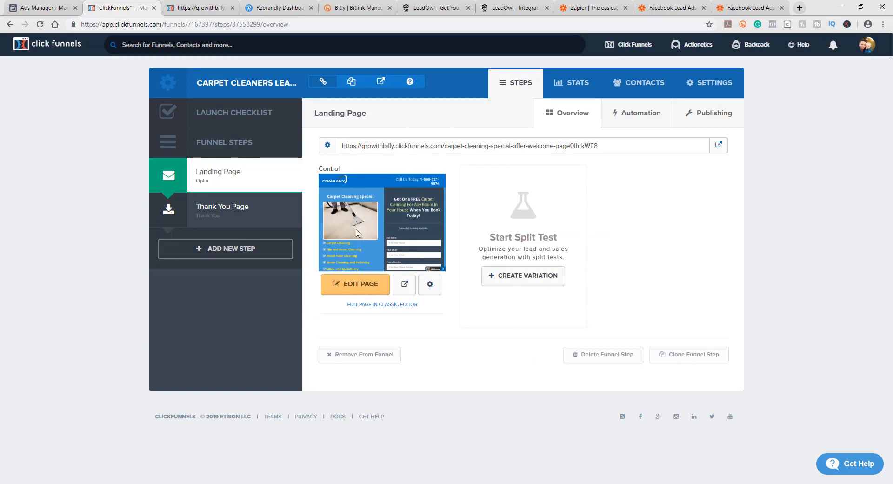
mouse_move(609, 45)
left_click(630, 72)
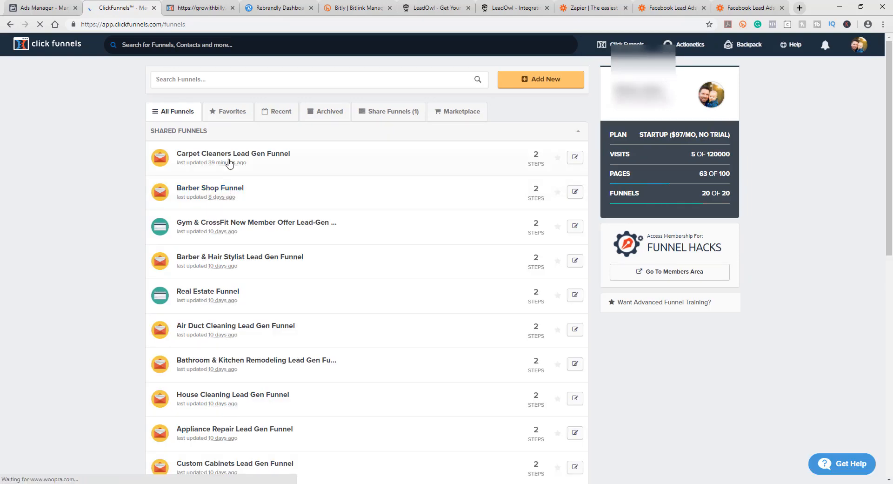
scroll(298, 321, "down", 9)
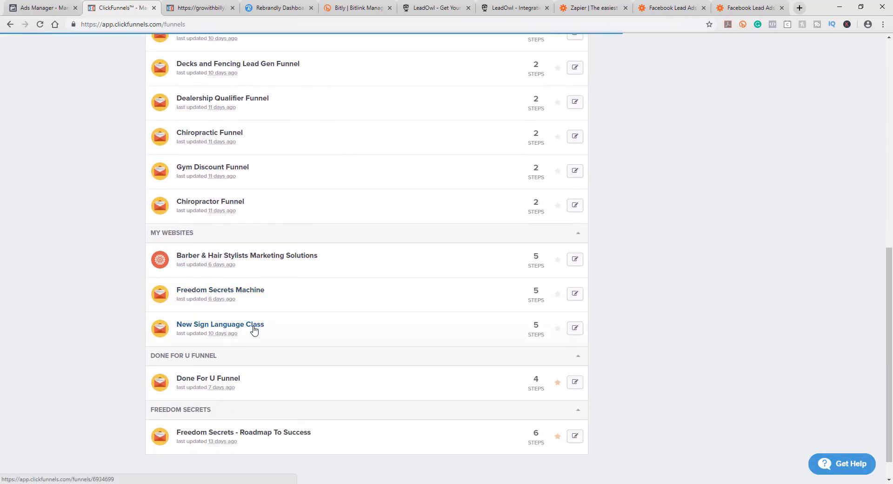
left_click(254, 328)
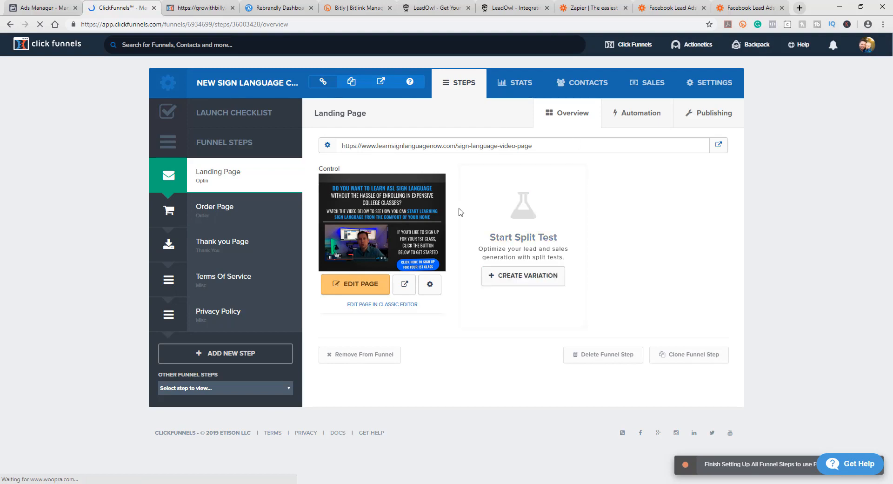
left_click(204, 281)
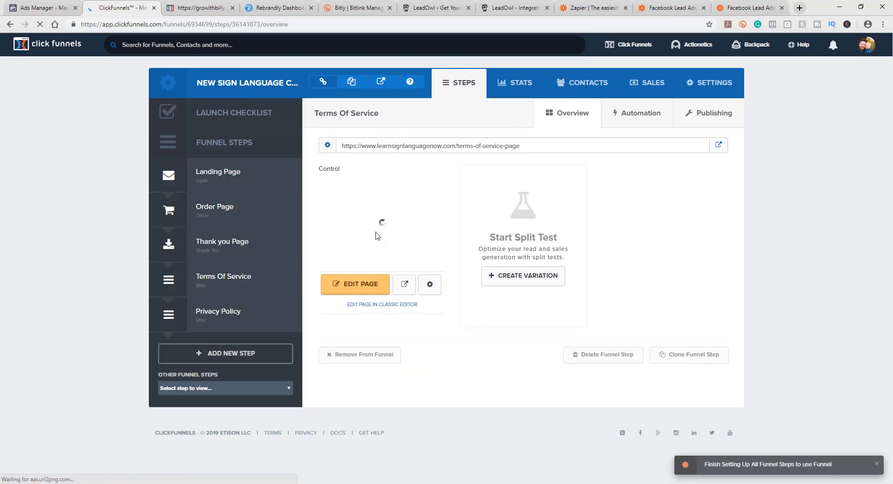
left_click(215, 309)
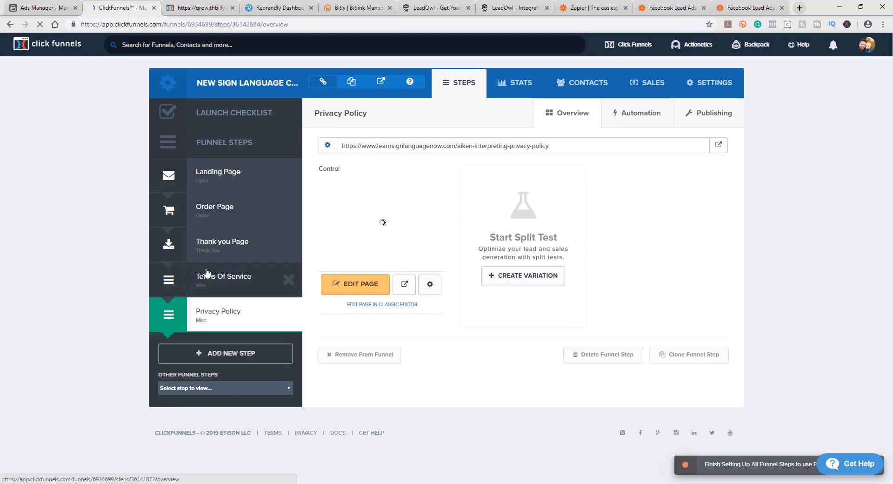
Step: Add a new funnel step named 'Privacy Policy' with the path 'privacy-policy'
left_click(231, 356)
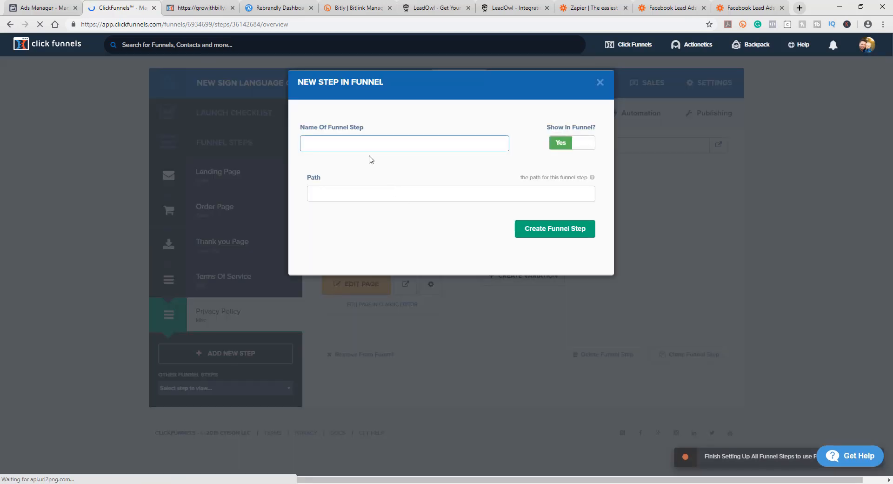
type("Privacy Policy")
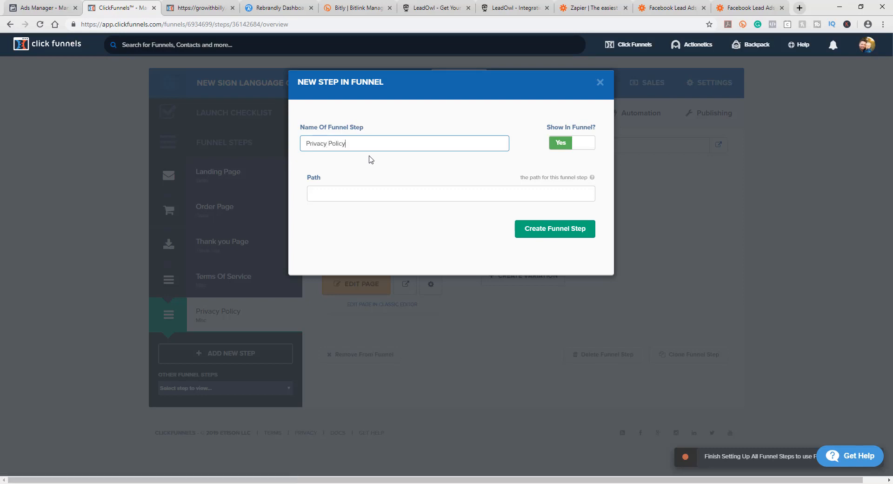
left_click_drag(354, 145, 308, 143)
left_click(332, 192)
type("Privacy Policy")
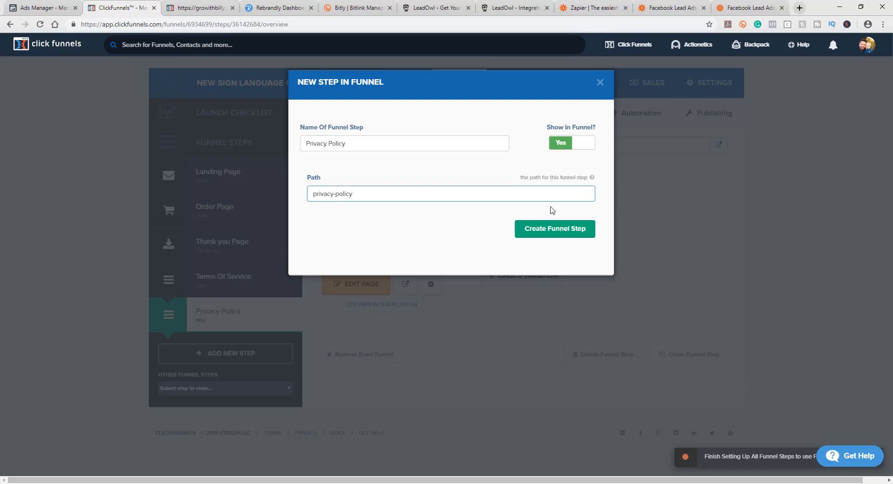
left_click(562, 234)
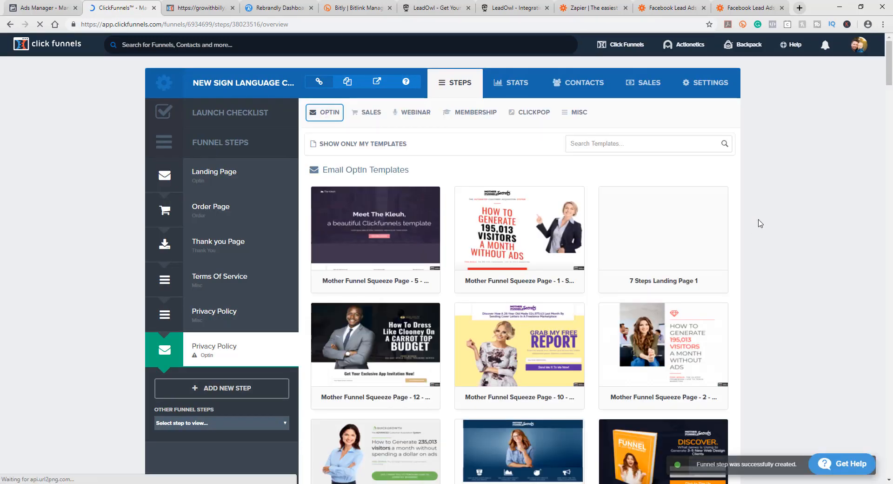
Step: Browse the Misc templates and preview the Privacy Policy Template's content
scroll(608, 294, "down", 4)
scroll(521, 326, "up", 4)
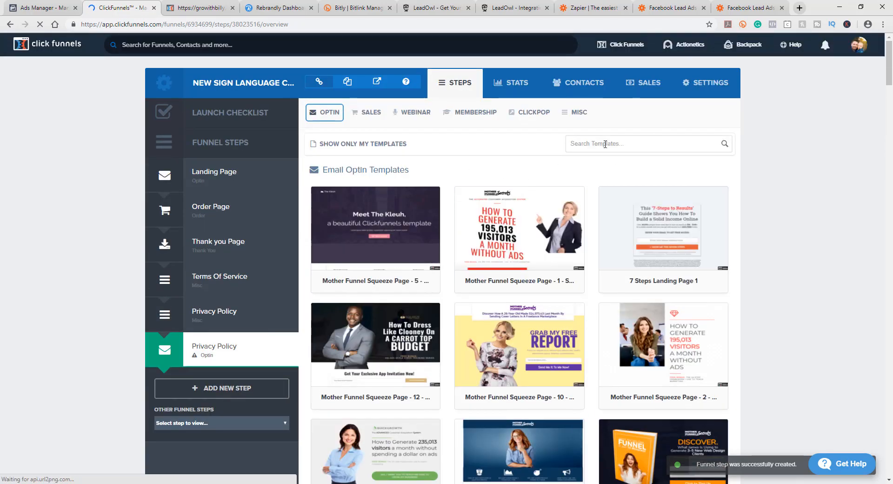
left_click(605, 144)
left_click(569, 115)
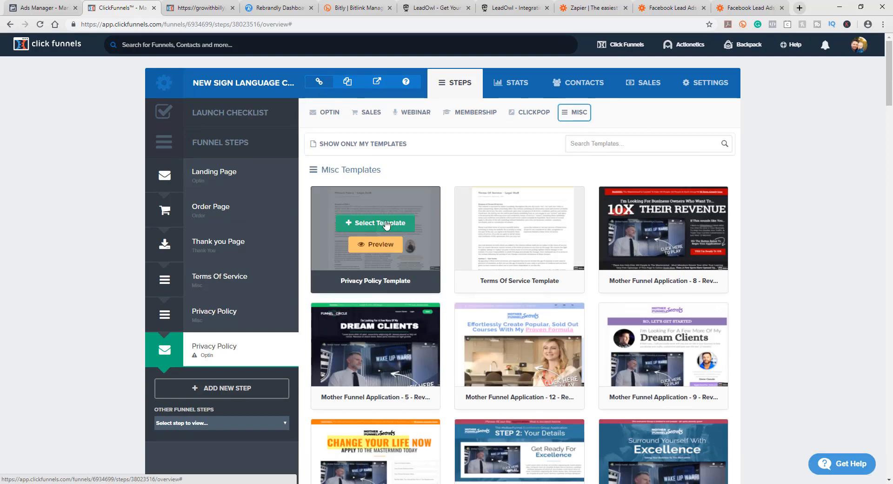
mouse_move(375, 222)
left_click(376, 245)
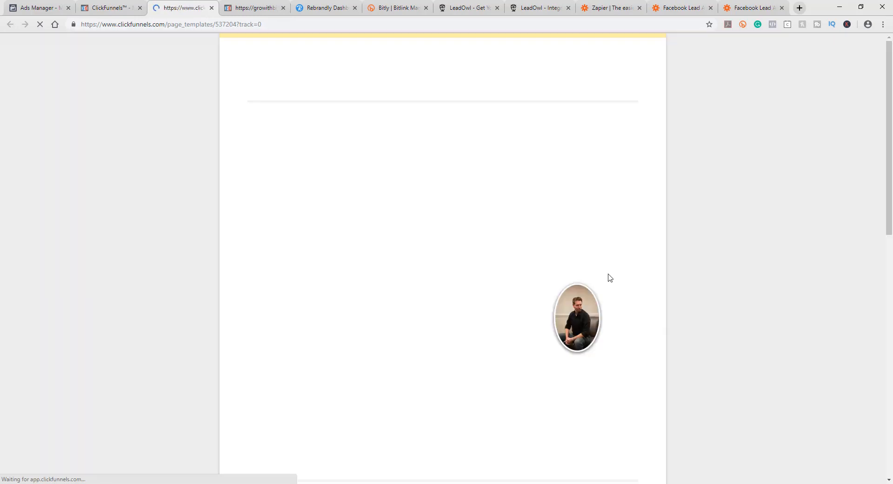
scroll(607, 275, "down", 10)
scroll(606, 268, "up", 10)
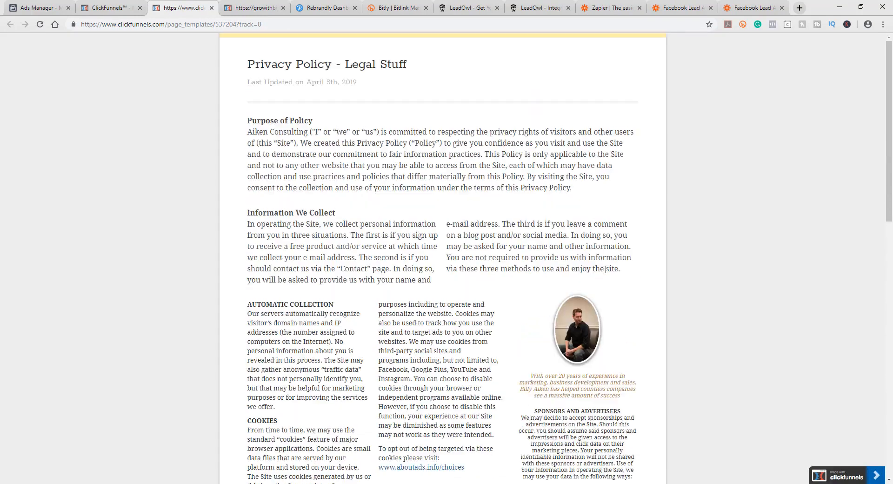
left_click(212, 8)
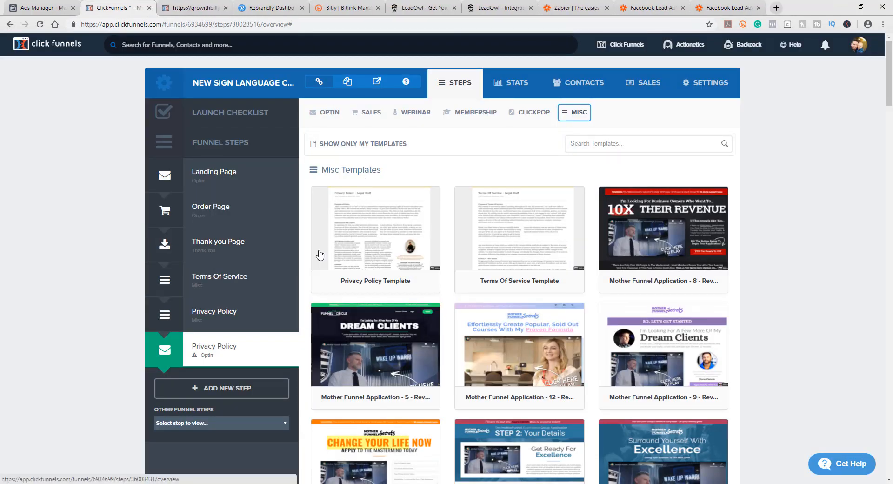
mouse_move(357, 260)
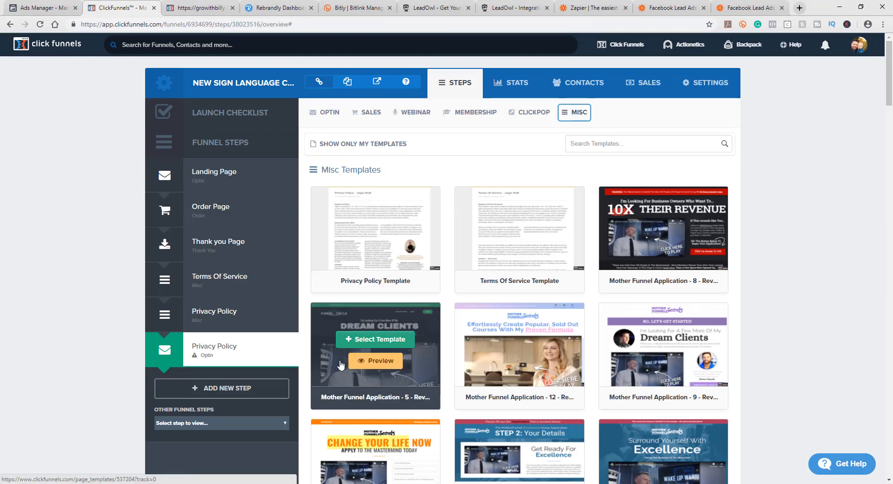
left_click(383, 243)
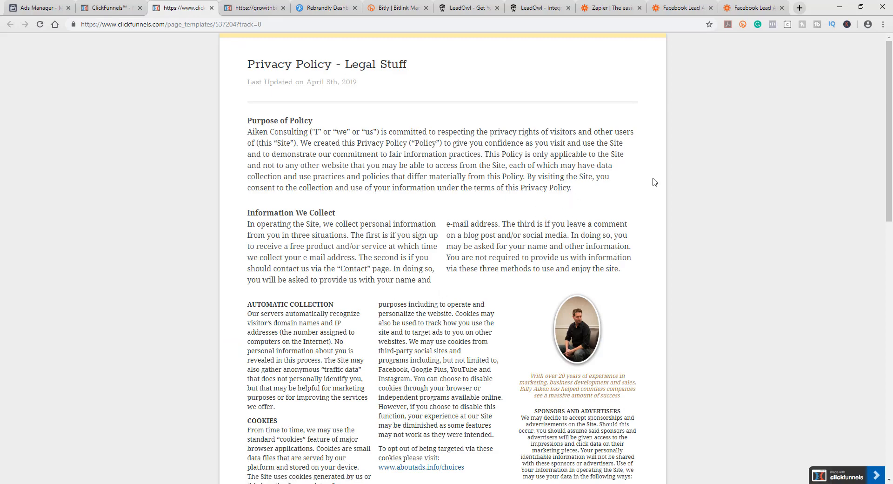
scroll(695, 220, "down", 9)
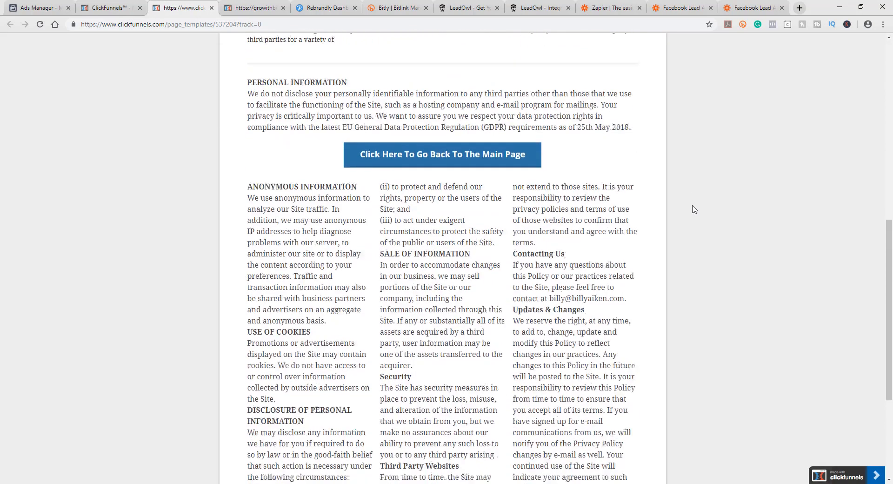
scroll(695, 209, "down", 4)
scroll(685, 214, "up", 13)
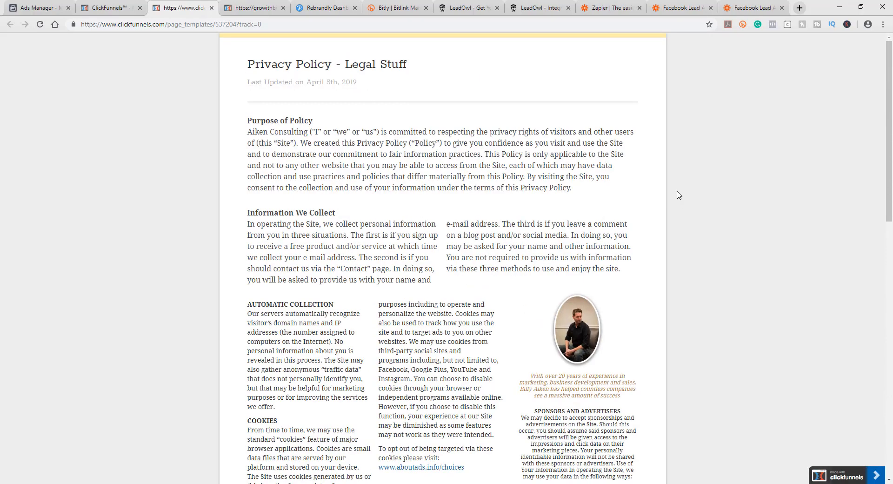
left_click(212, 8)
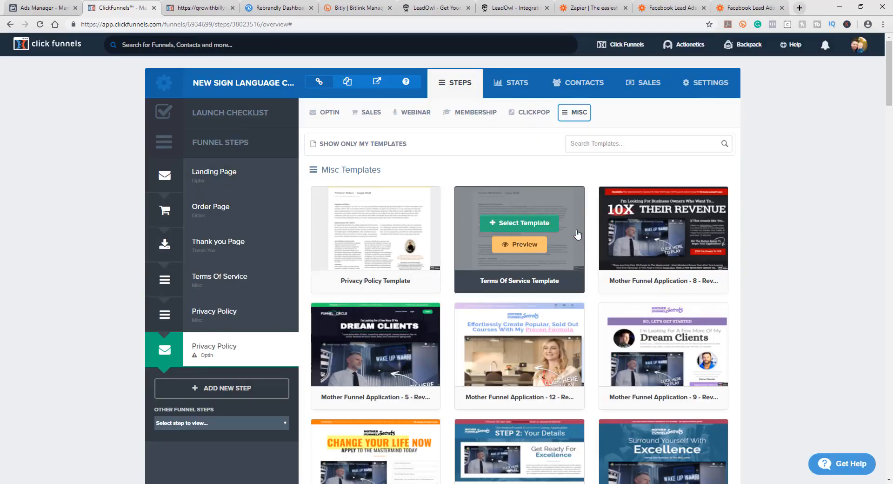
Step: Apply the Privacy Policy Template from the Misc templates to the new Privacy Policy funnel step
scroll(540, 302, "down", 10)
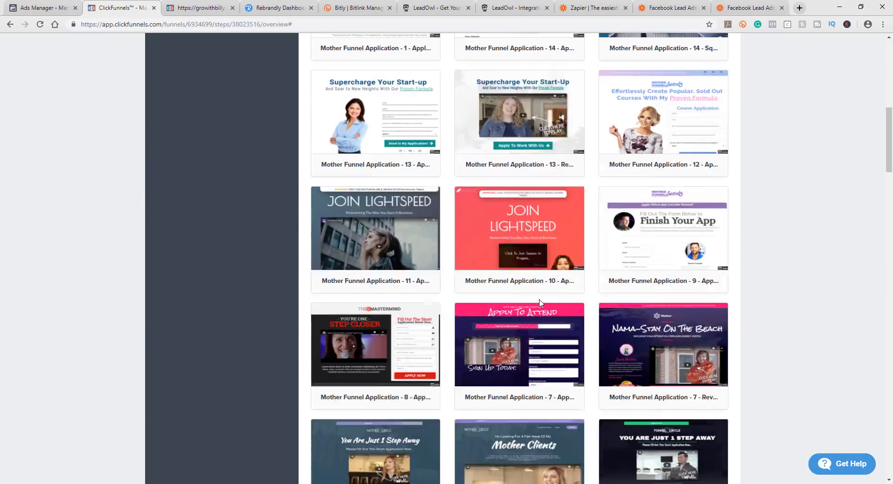
scroll(531, 279, "down", 6)
scroll(768, 246, "up", 15)
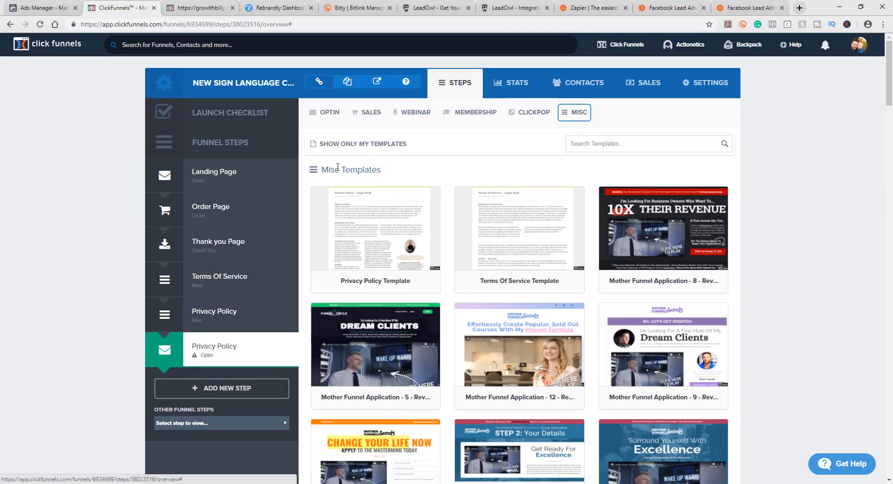
mouse_move(403, 123)
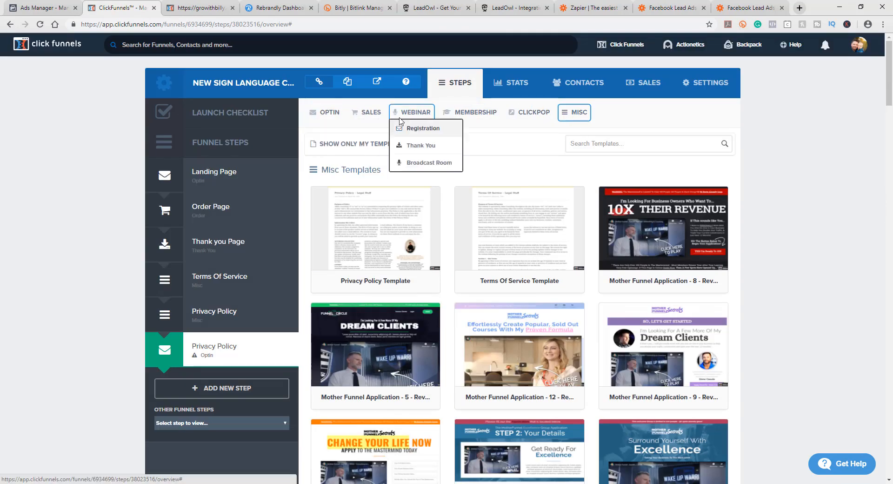
mouse_move(371, 118)
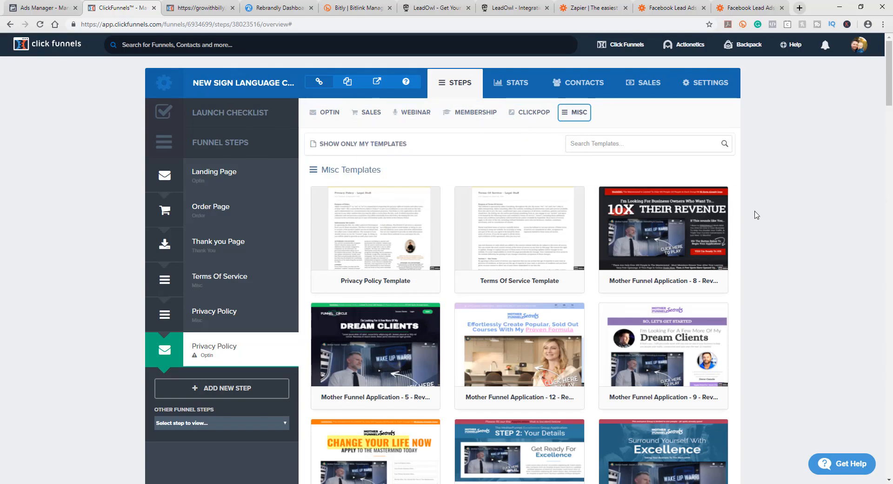
scroll(753, 214, "down", 10)
scroll(753, 215, "down", 20)
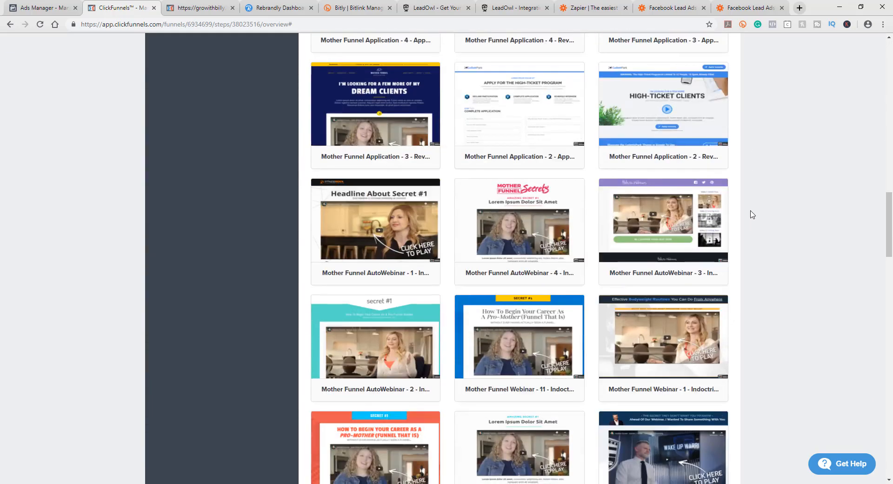
scroll(750, 212, "down", 3)
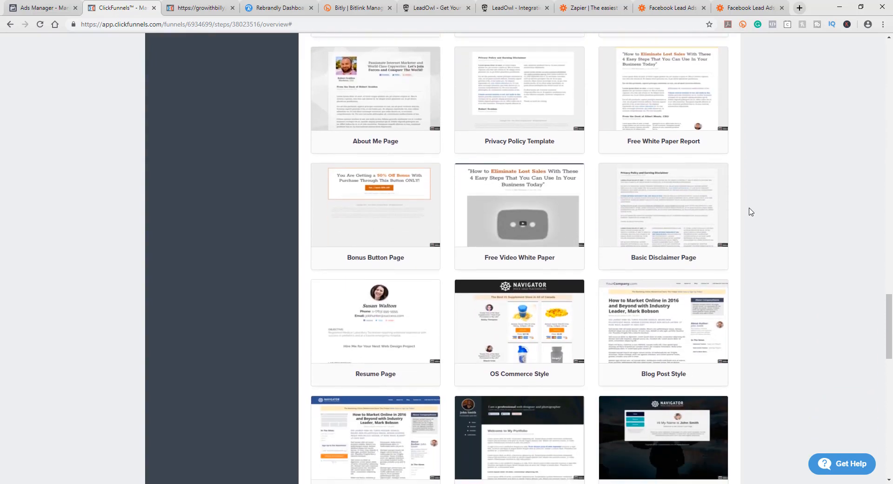
left_click(521, 110)
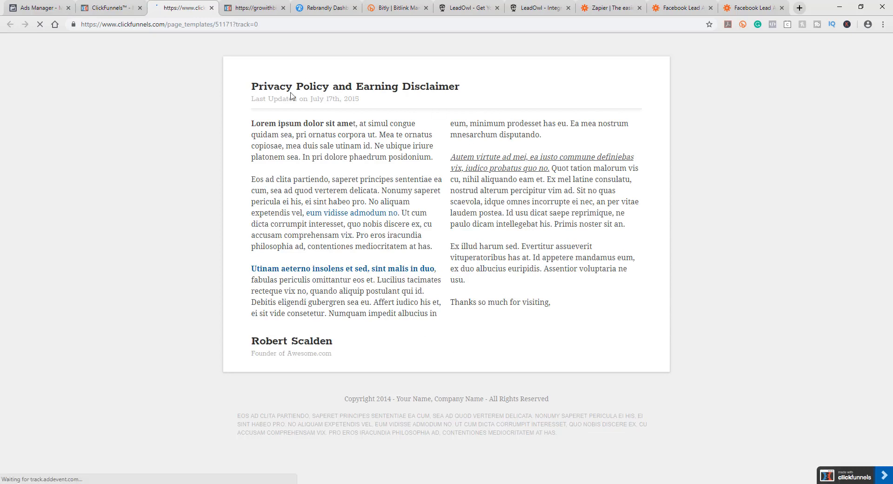
left_click(211, 8)
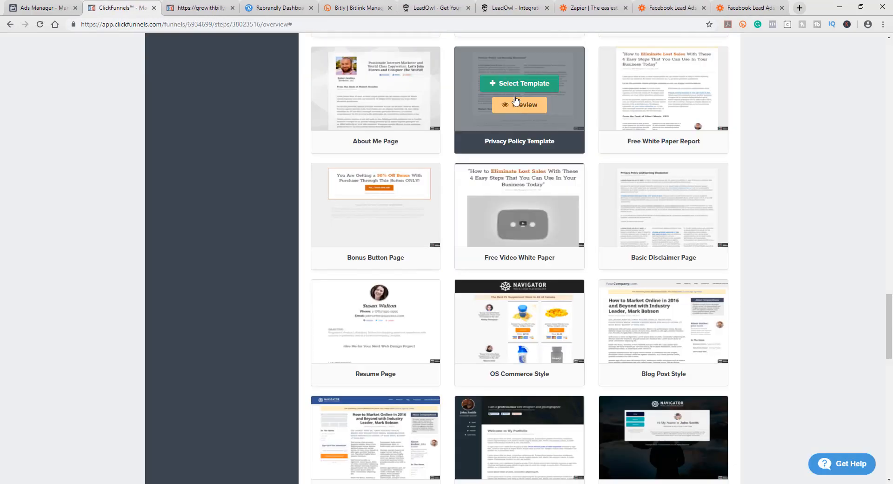
left_click(518, 85)
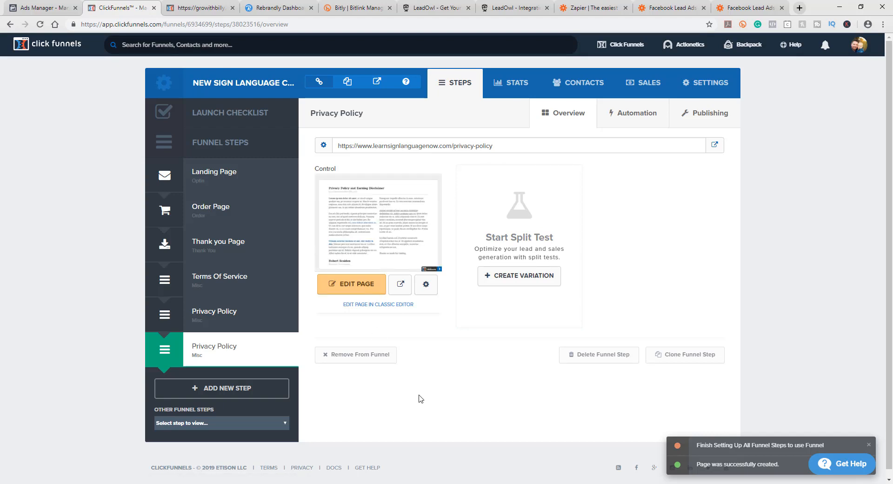
Step: Open the step's page in the editor and shorten the heading to 'Privacy Policy'
left_click(369, 290)
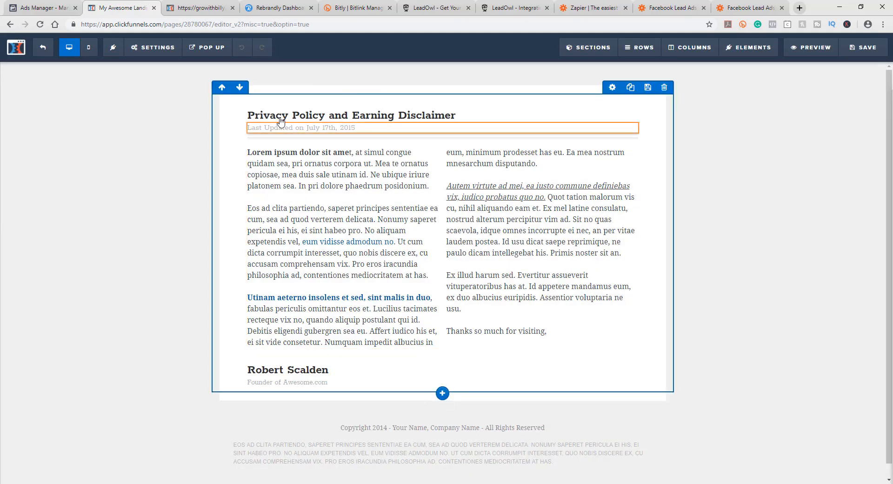
left_click(295, 116)
left_click(370, 116)
left_click_drag(453, 116, 329, 116)
key("BackSpace")
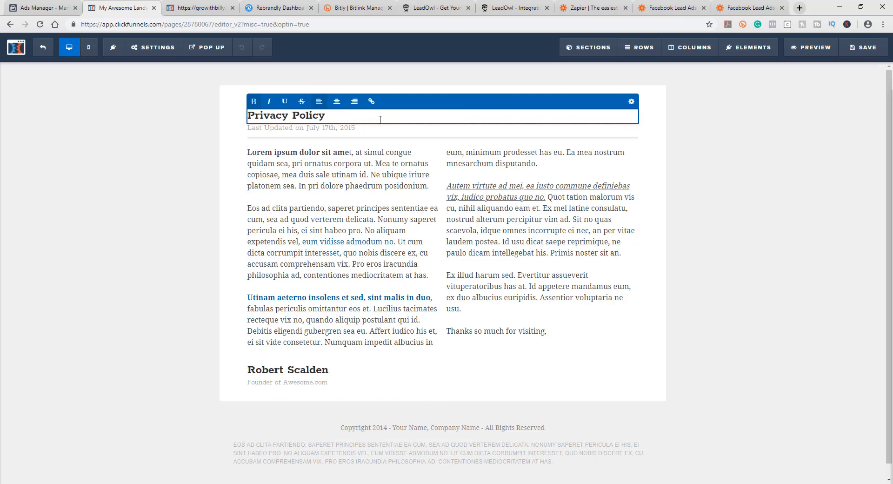
Step: Examine the placeholder body text in both columns of the privacy policy page
left_click(341, 132)
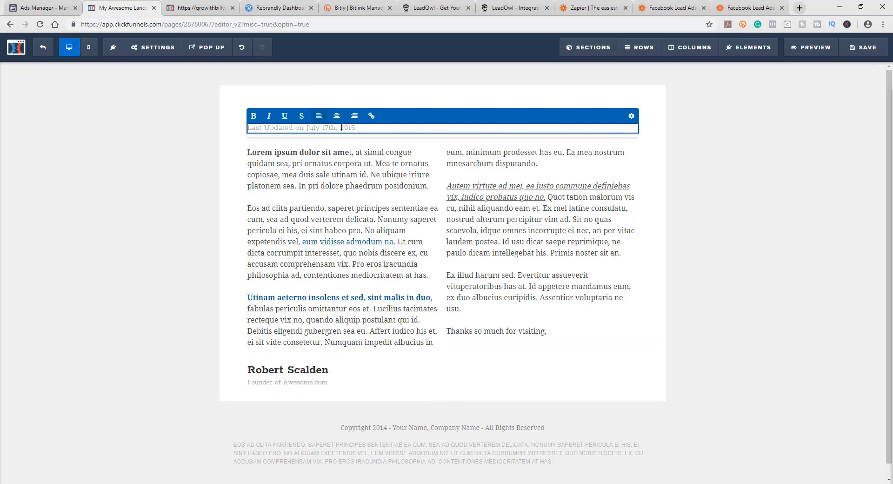
left_click(336, 216)
left_click(277, 164)
left_click_drag(275, 164, 391, 285)
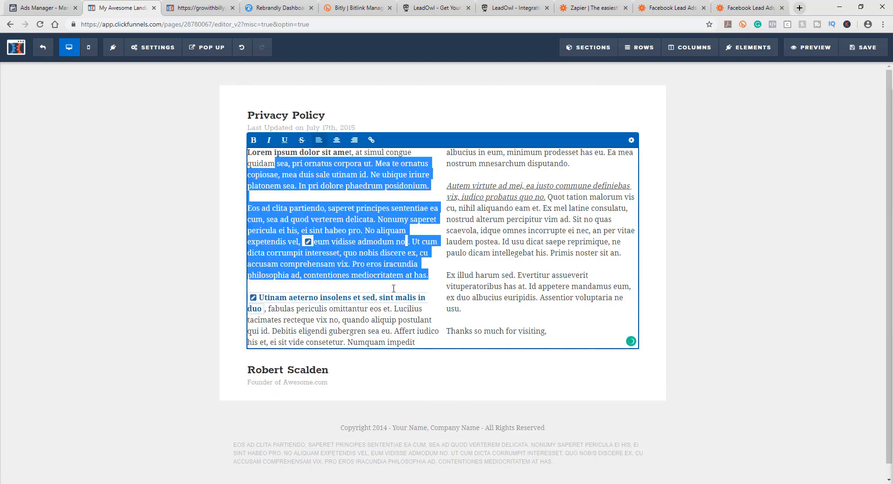
left_click_drag(470, 163, 570, 301)
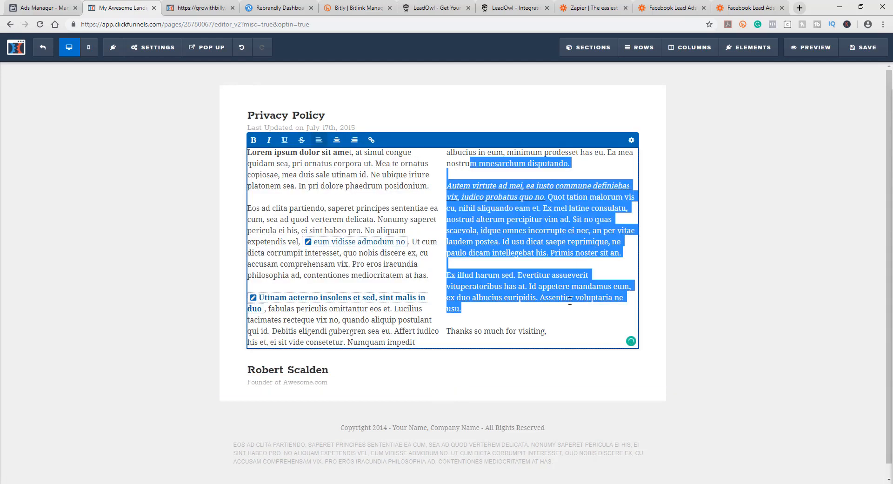
left_click(376, 215)
left_click_drag(465, 175, 564, 297)
left_click(351, 194)
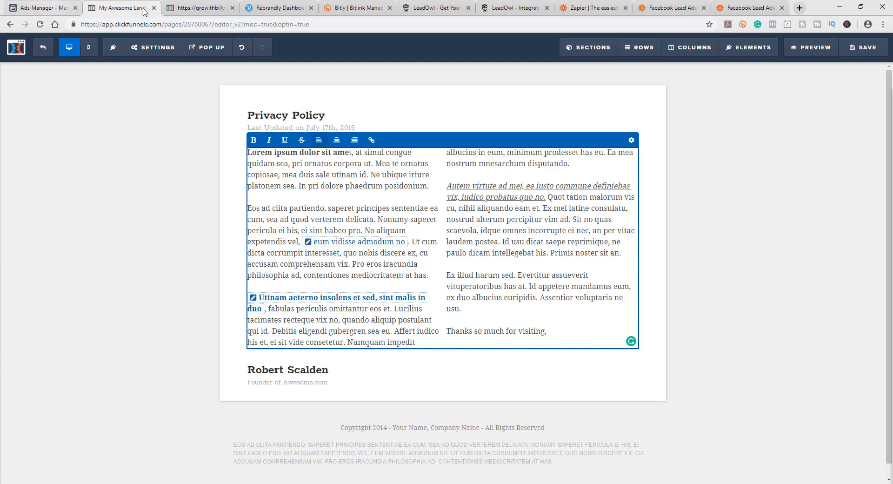
Step: Leave the page editor and copy the Privacy Policy step's page URL
left_click_drag(39, 7, 132, 8)
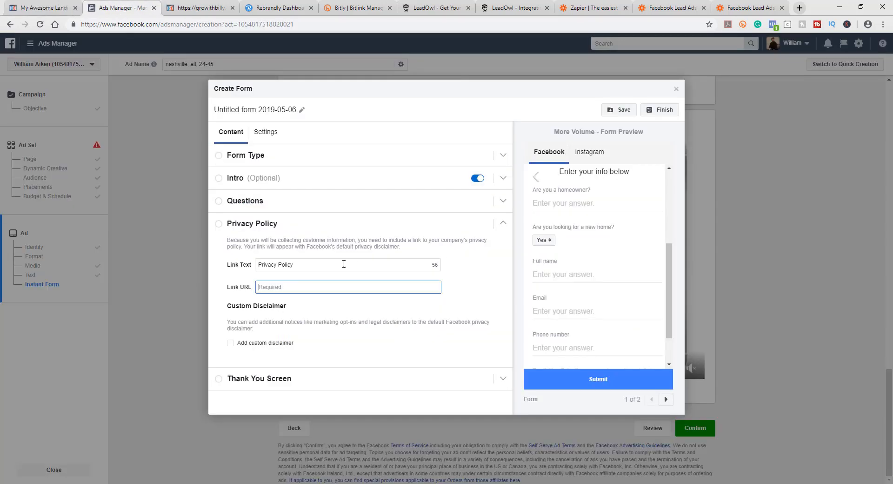
left_click(44, 8)
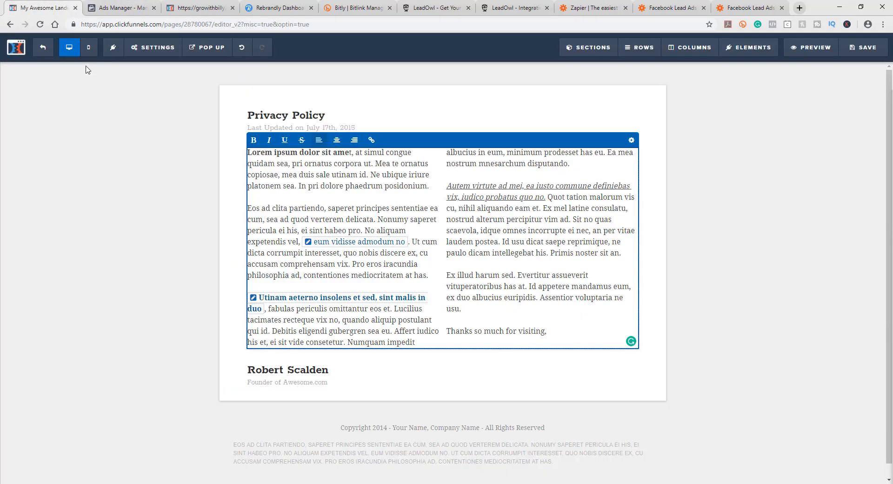
left_click(44, 53)
left_click(491, 80)
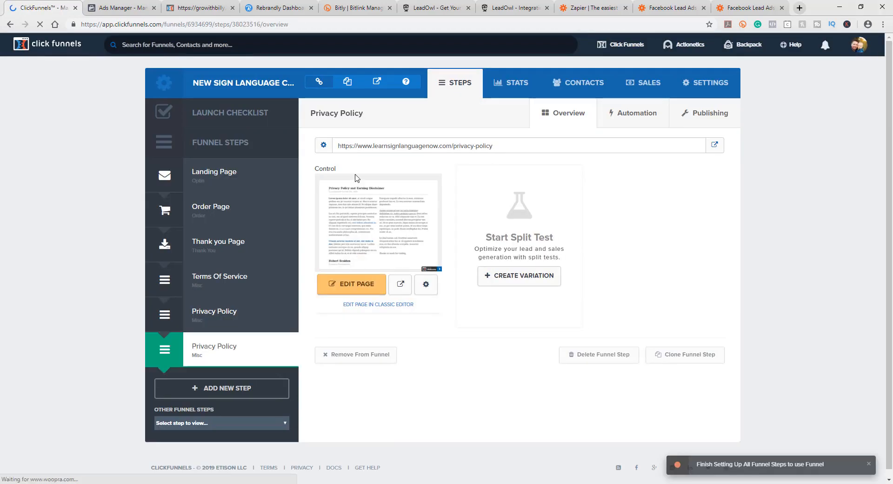
left_click_drag(493, 146, 339, 143)
key("ctrl+c")
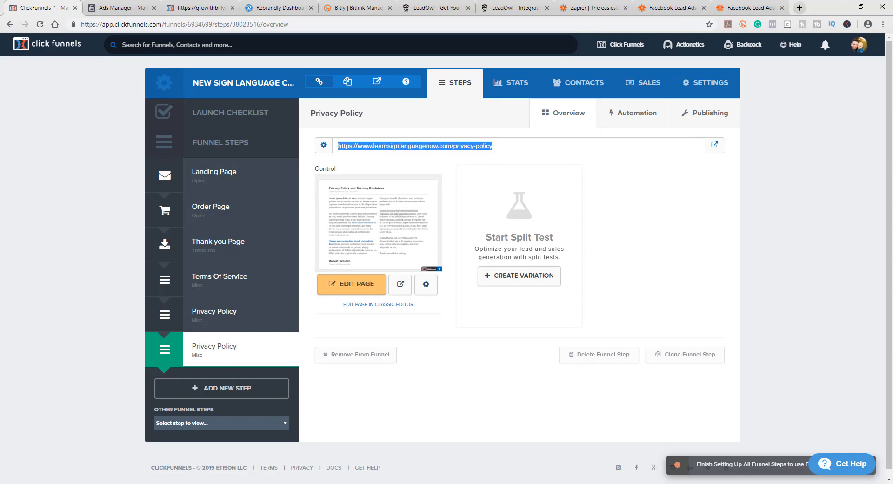
Step: Paste the privacy policy page URL into the lead form's Link URL field
left_click(130, 9)
key("ctrl+v")
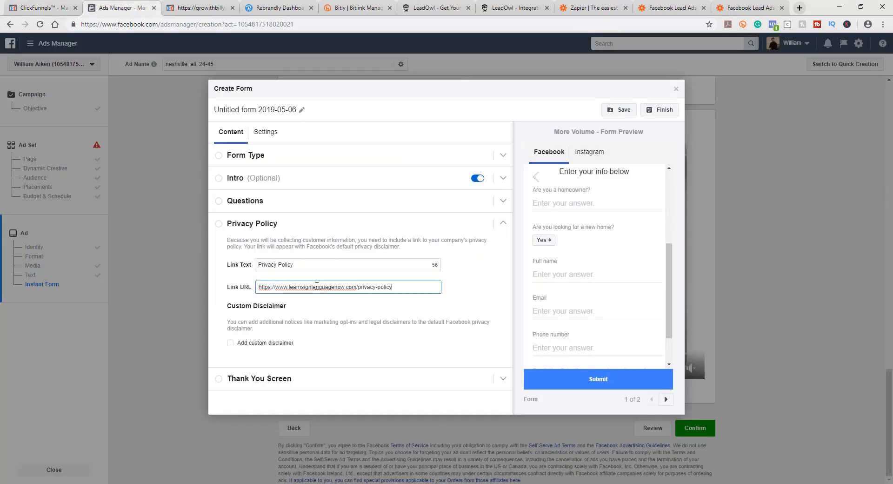
left_click(463, 282)
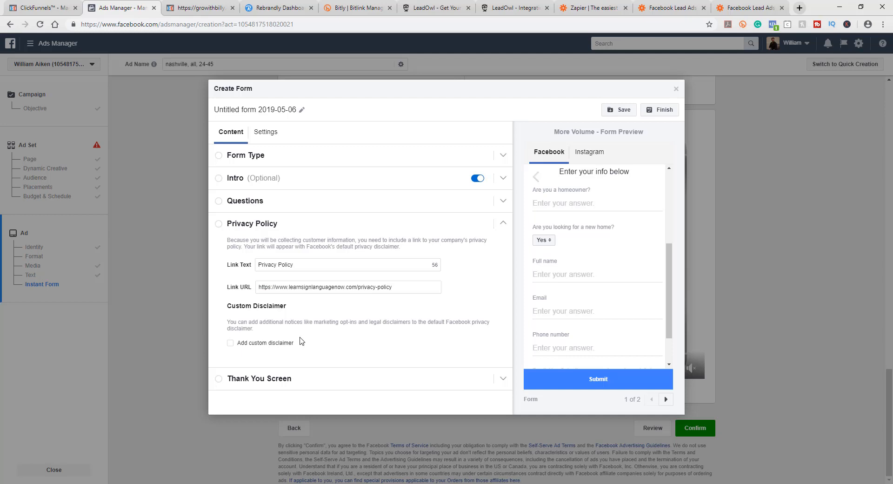
Step: Open the form's Thank You Screen section and compare its description with the carpet cleaning landing page
left_click(254, 379)
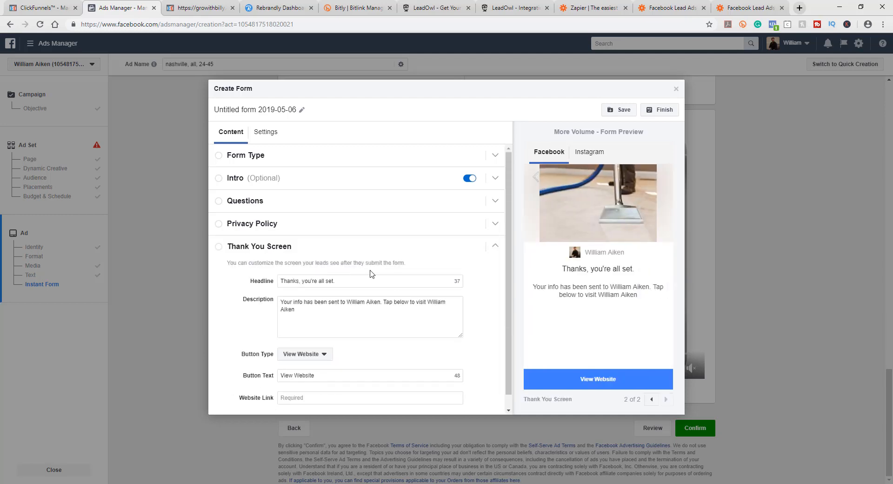
scroll(370, 269, "down", 1)
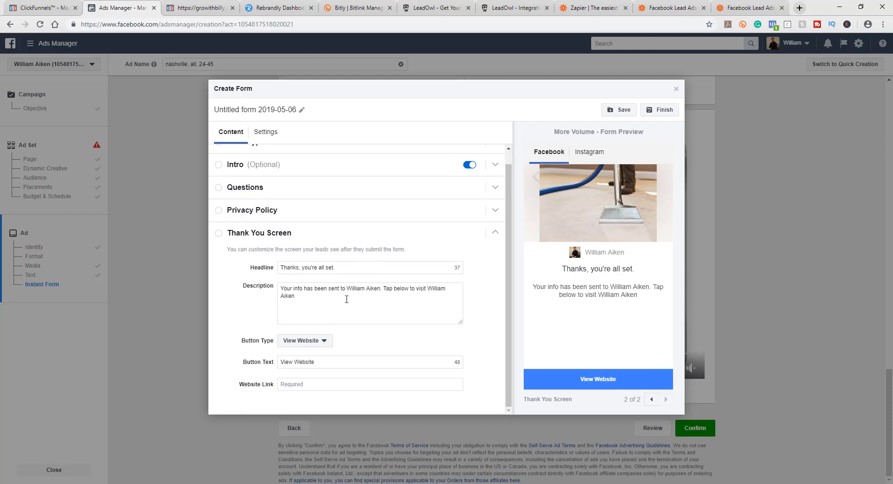
left_click(320, 300)
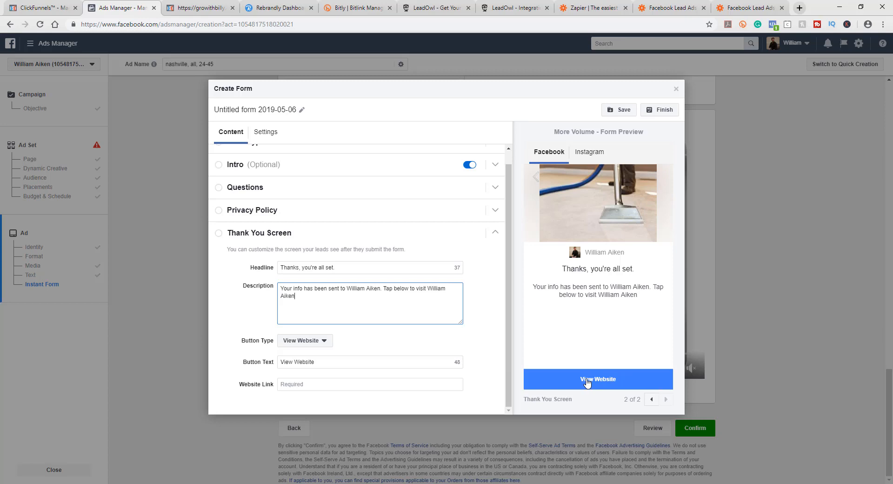
left_click(187, 7)
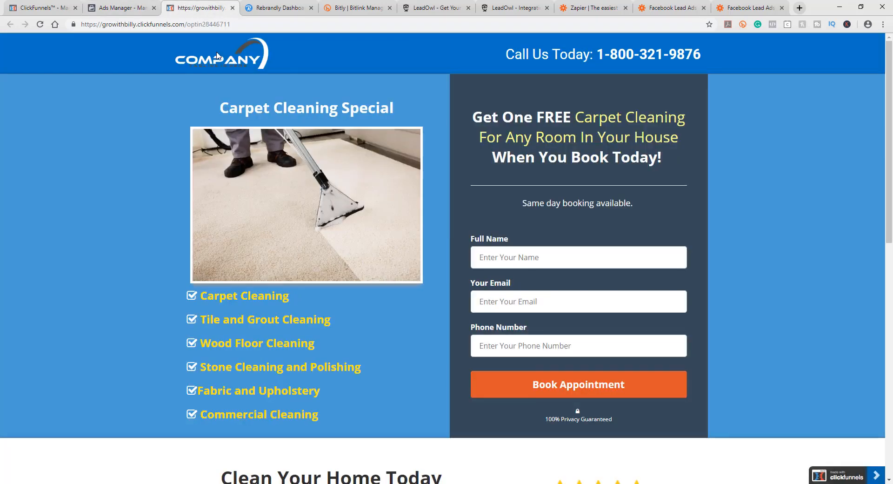
left_click(140, 9)
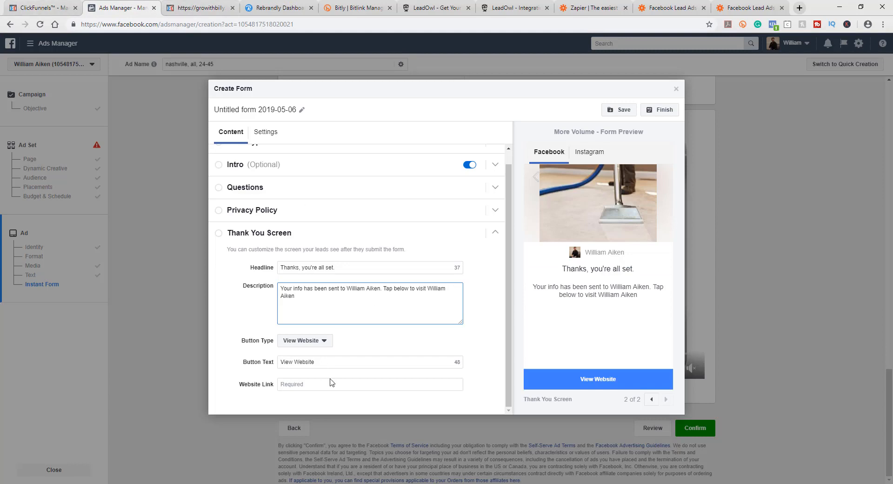
Step: Review the thank-you screen's button type options, button text, website link and description against the landing page
left_click(308, 342)
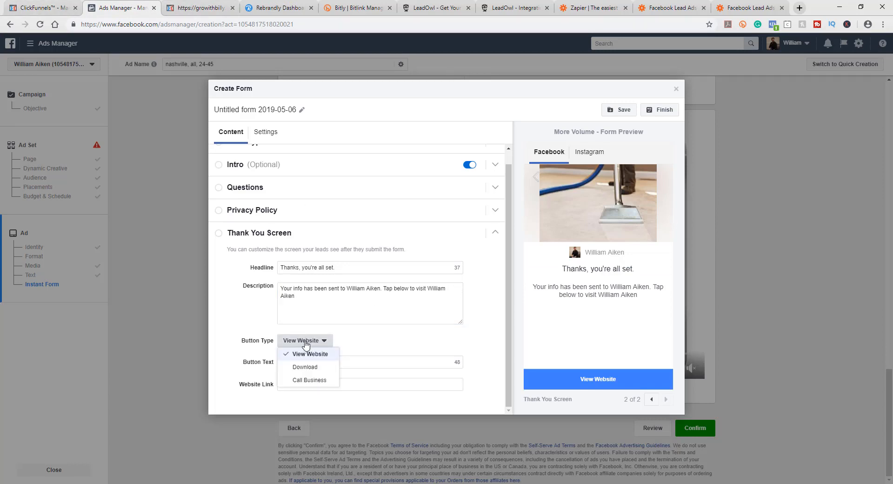
left_click(306, 349)
left_click(316, 362)
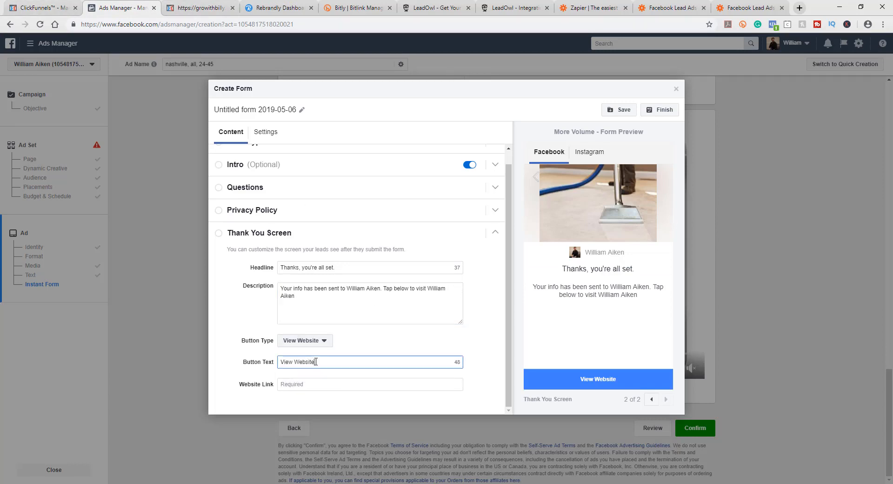
left_click_drag(310, 362, 295, 361)
left_click(301, 383)
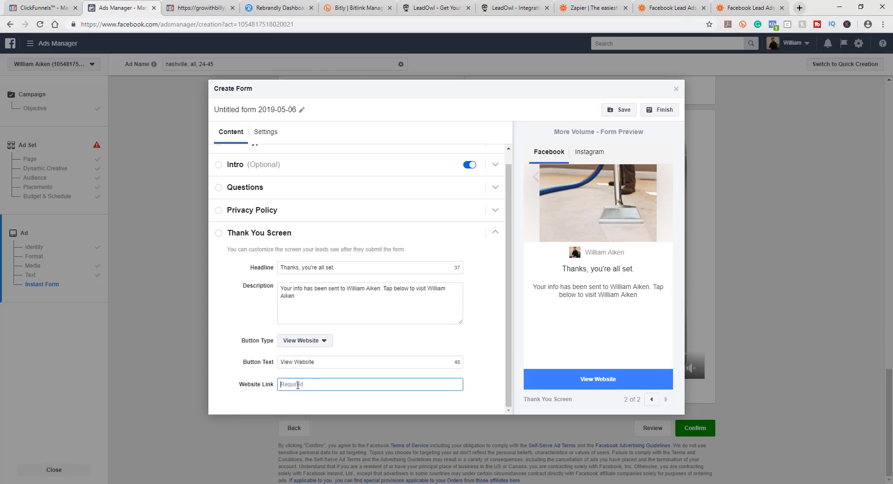
left_click(307, 290)
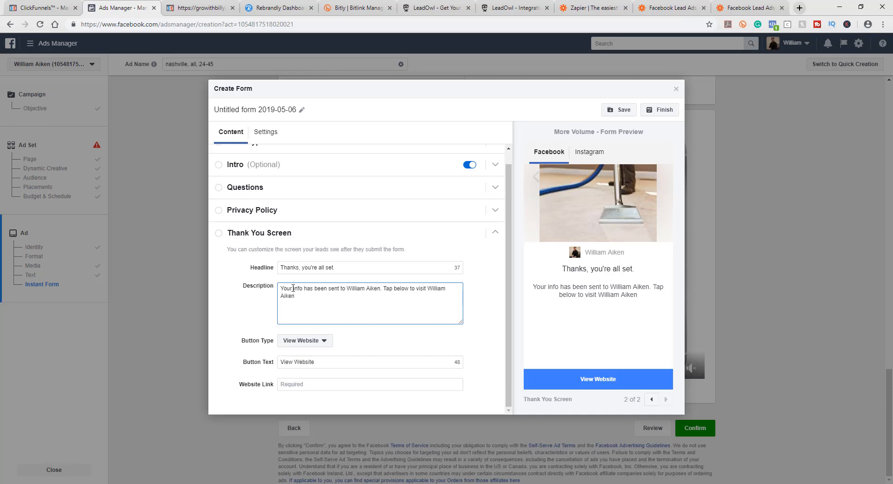
left_click_drag(292, 289, 358, 312)
left_click(358, 311)
left_click(201, 8)
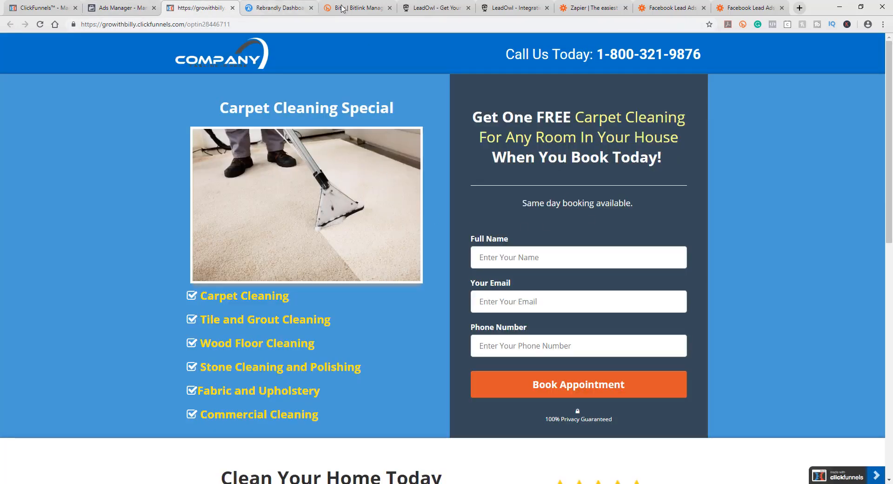
left_click(109, 6)
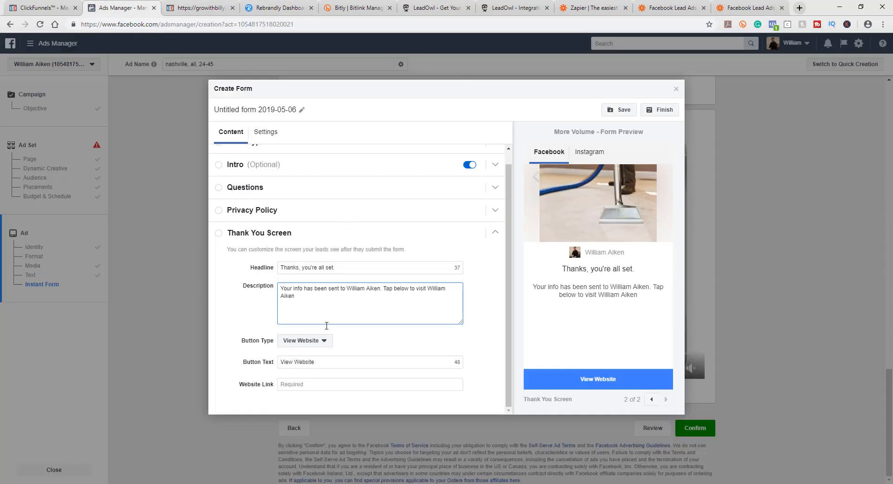
triple_click(326, 311)
left_click(301, 297)
left_click(327, 341)
left_click(301, 380)
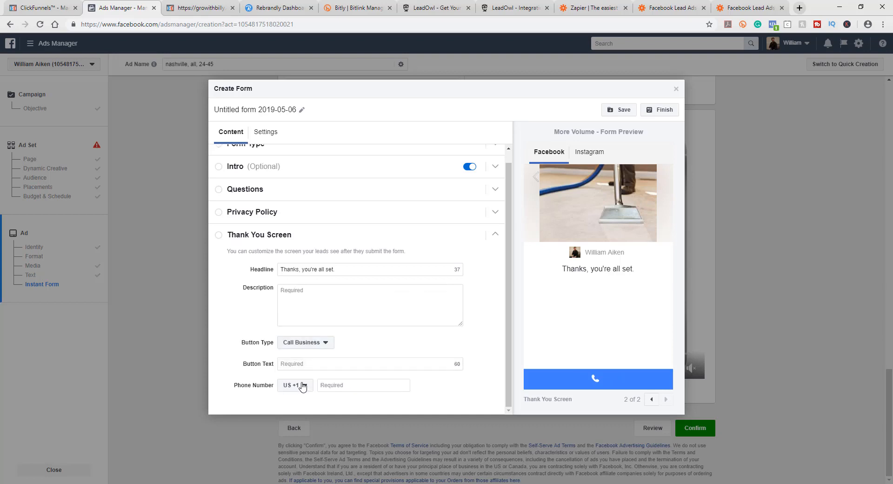
left_click(291, 364)
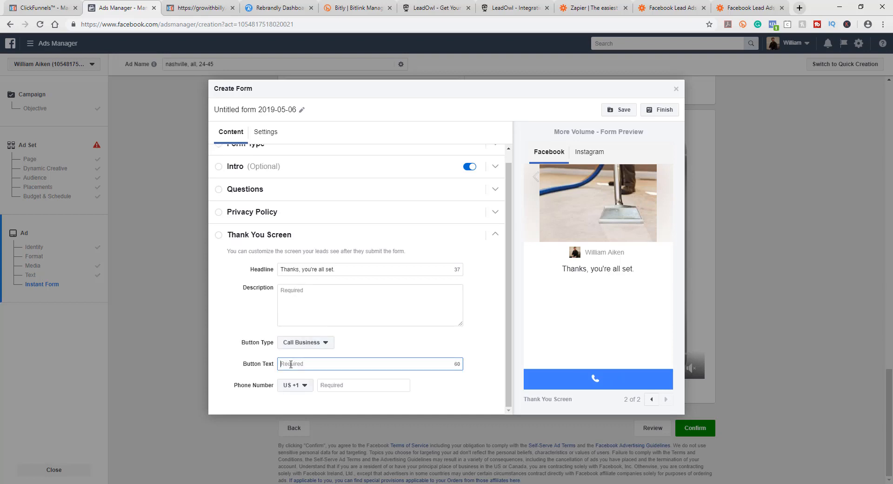
left_click(474, 345)
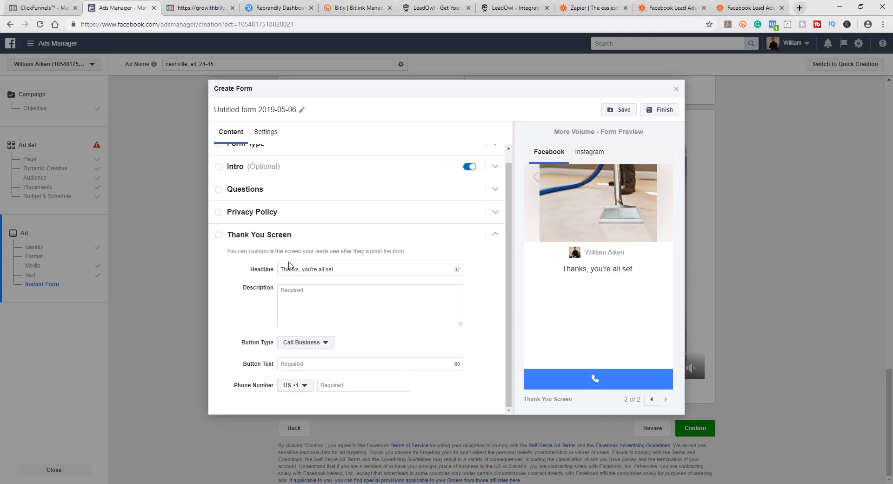
left_click(315, 344)
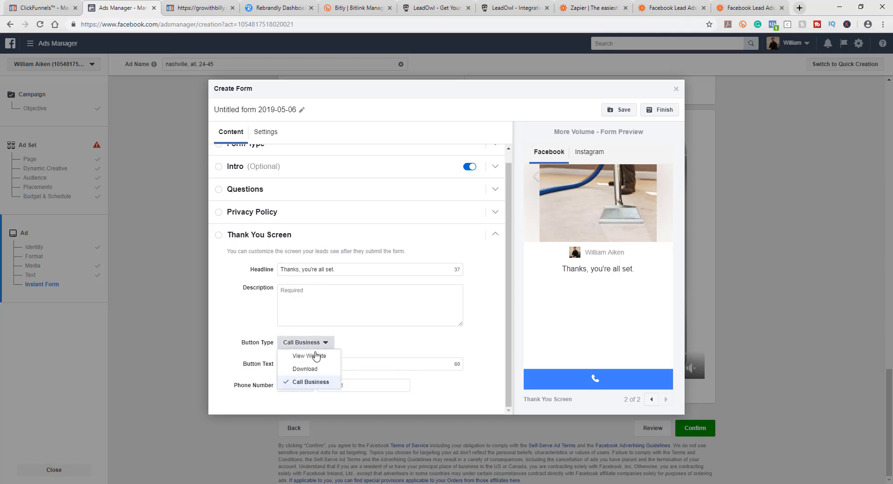
left_click(351, 359)
Step: Copy the carpet cleaning landing page URL and paste it as the thank-you screen's website link
left_click(196, 11)
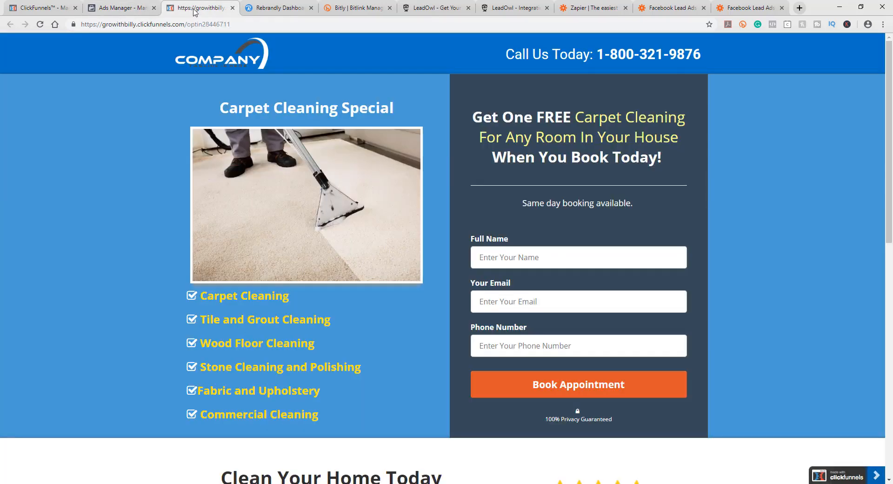
left_click(200, 25)
key("ctrl+c")
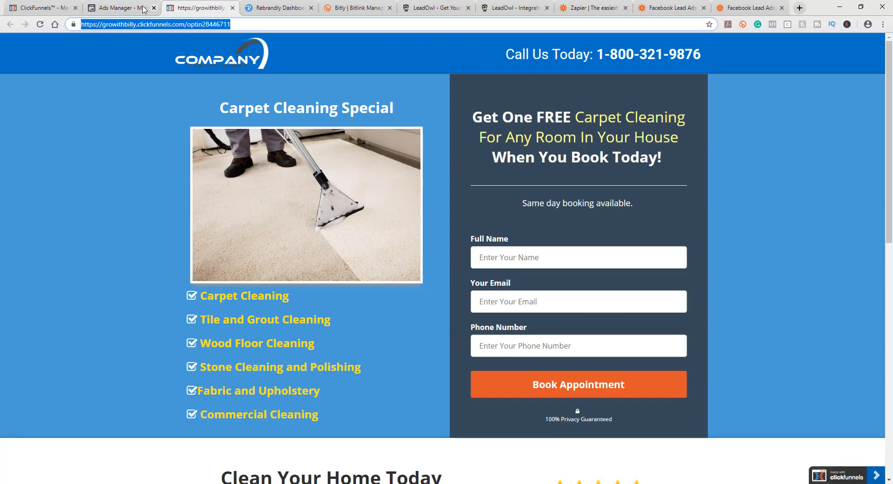
left_click(126, 8)
left_click(300, 384)
key("ctrl+v")
Step: Set the thank-you button text to Check out our site
left_click(299, 363)
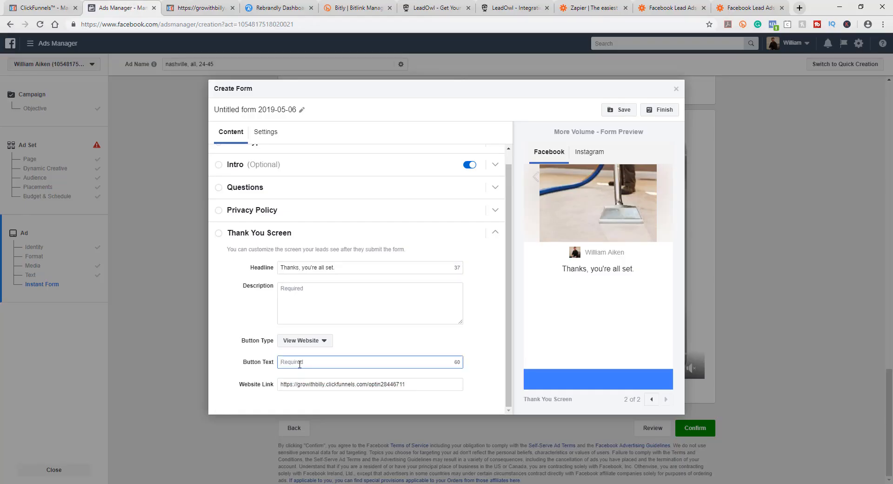
type("Check out our site")
left_click(498, 334)
scroll(490, 332, "up", 1)
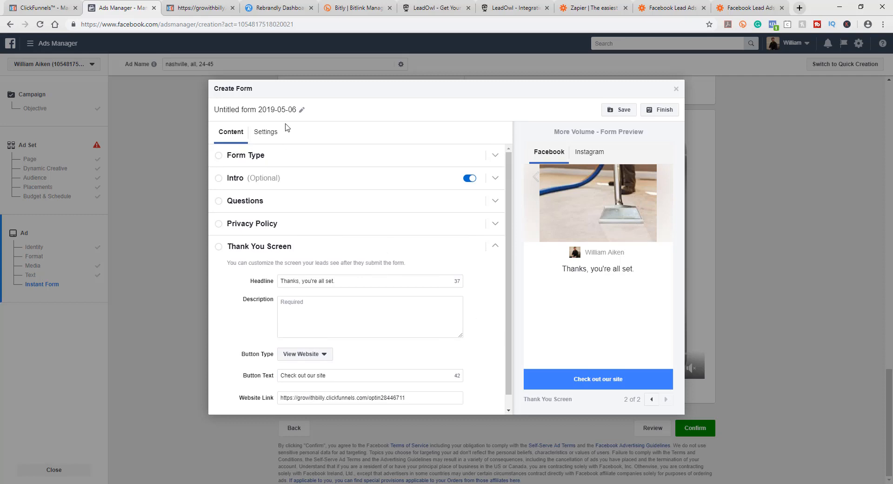
Step: Review the form's settings: form configuration, field IDs and tracking parameters
left_click(242, 156)
left_click(270, 133)
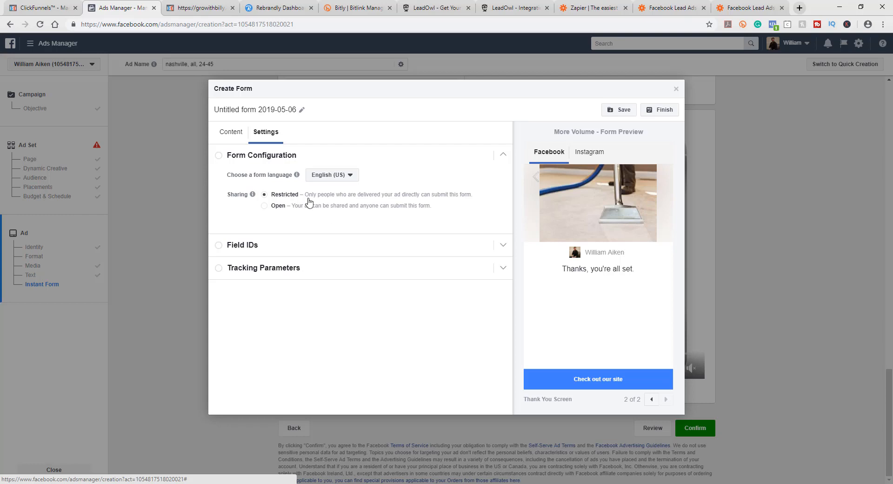
left_click(221, 250)
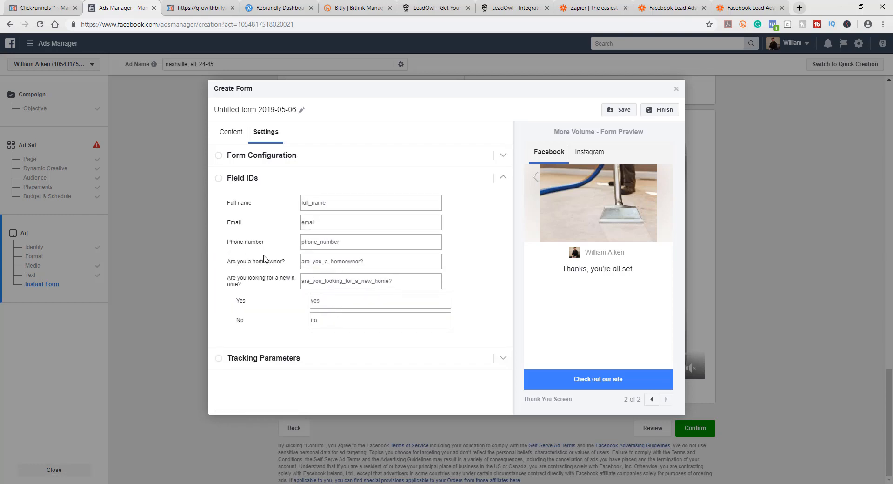
left_click(246, 358)
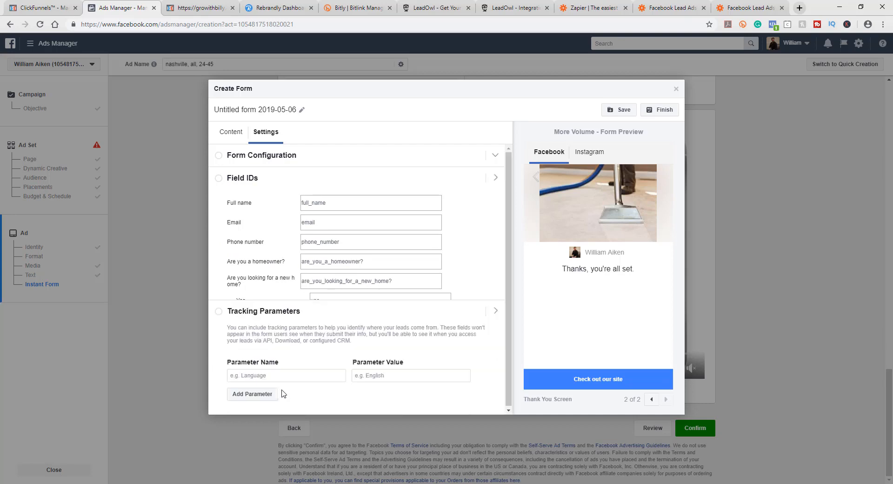
left_click(231, 133)
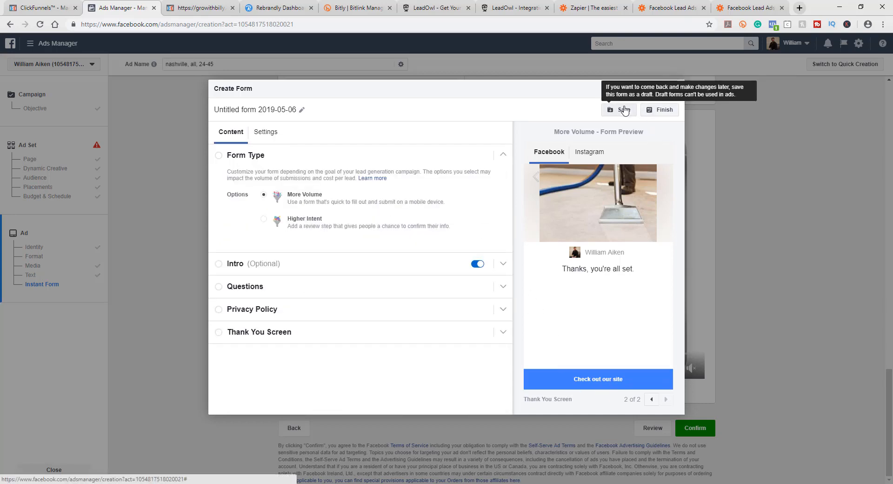
Step: Try to finish the instant form
left_click(260, 110)
triple_click(282, 109)
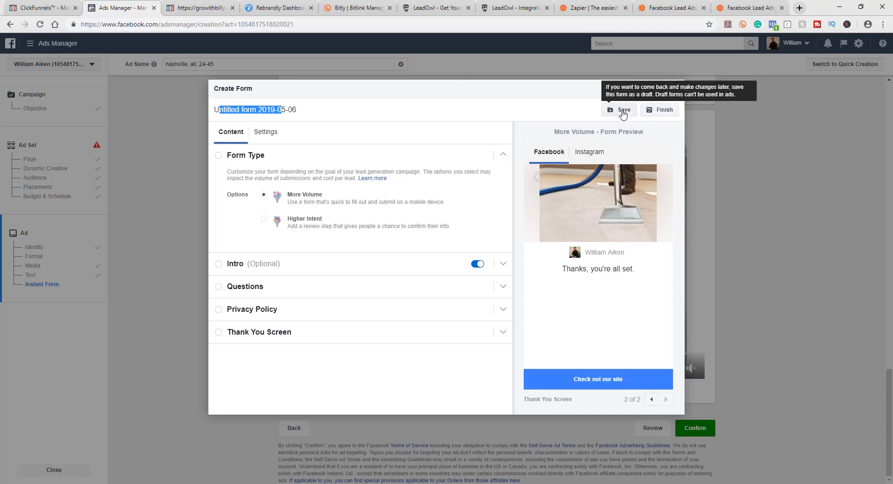
left_click(401, 117)
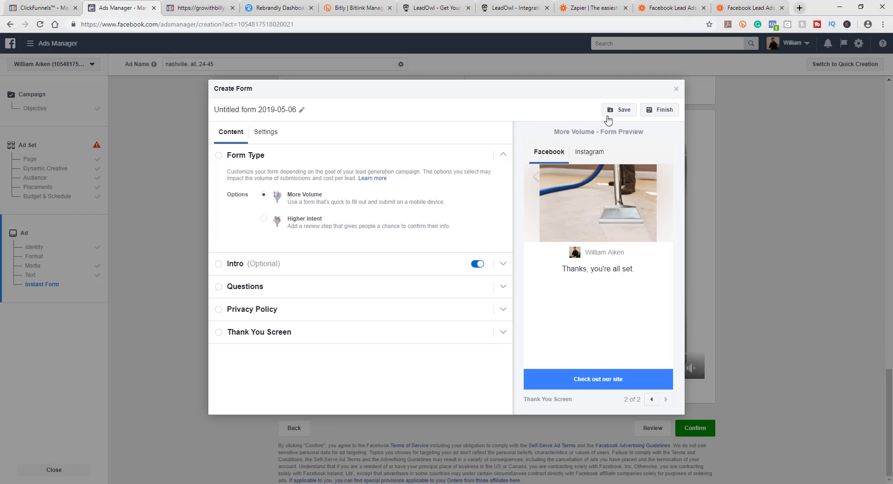
left_click(655, 116)
mouse_move(592, 113)
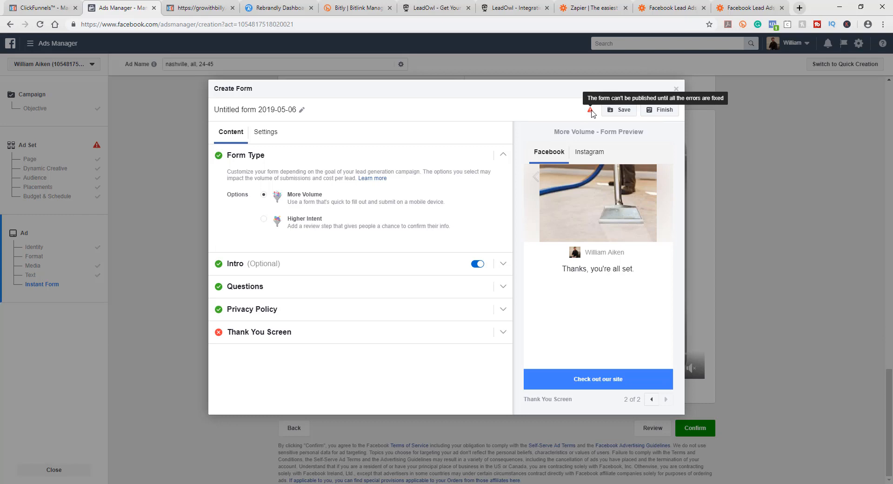
Step: Enter the thank-you description 'Thanks your all set, call us now to get a special offer!' and finish the form
left_click(273, 332)
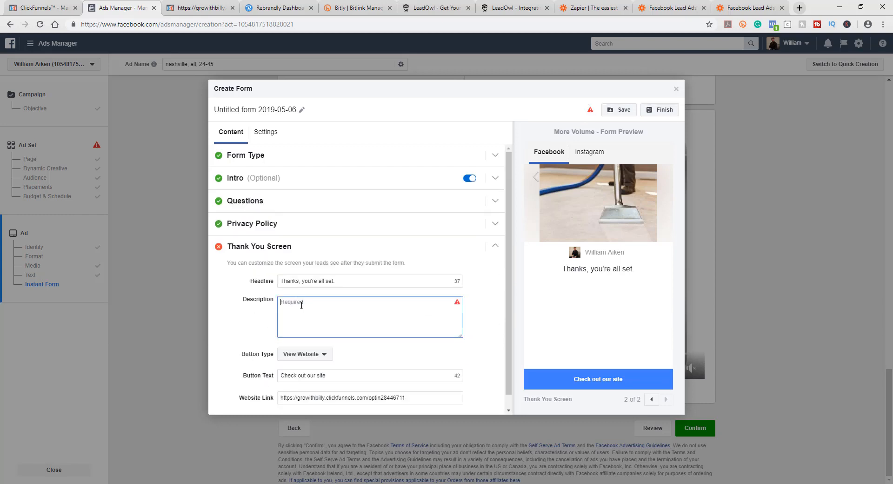
type("Thanks your all set, ")
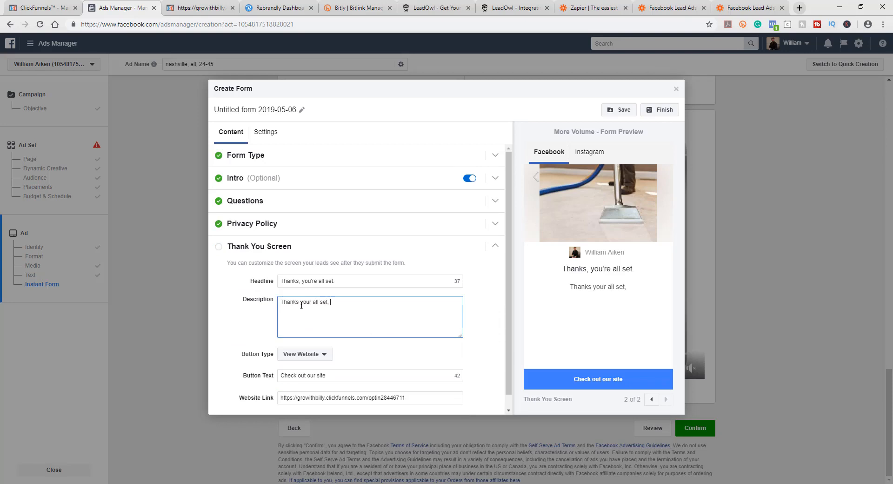
type("call us now to ")
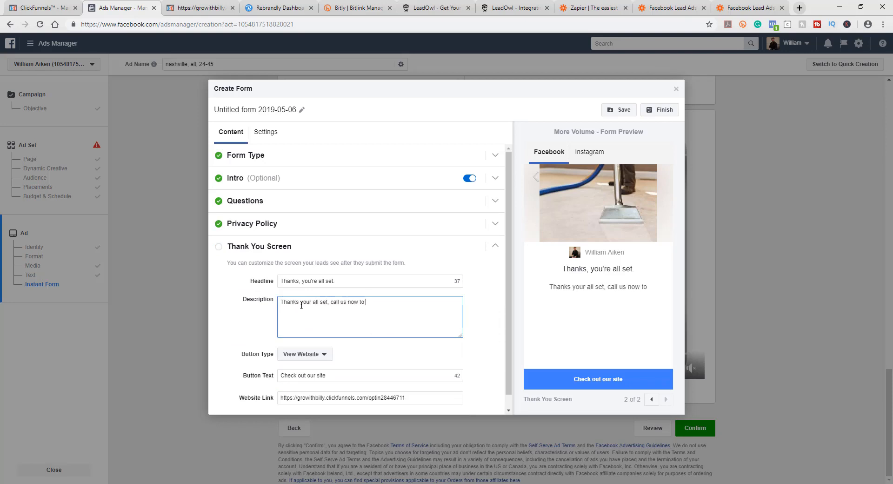
type("get a special offer!")
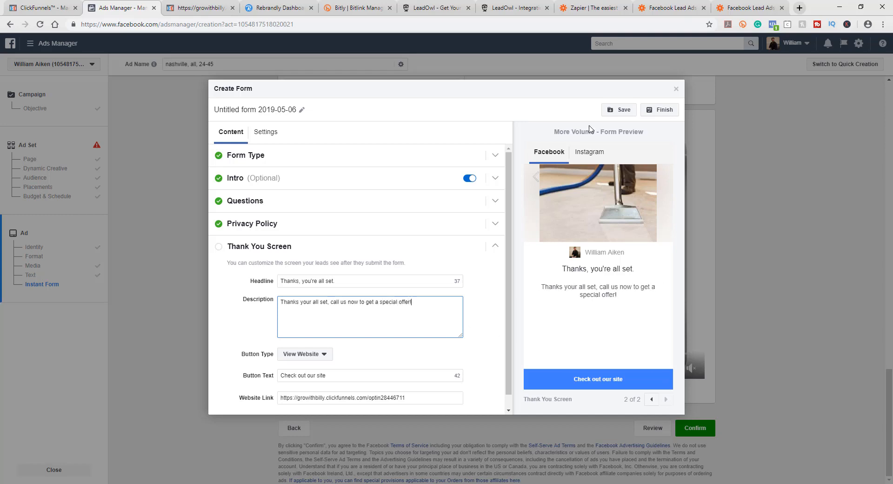
left_click(658, 117)
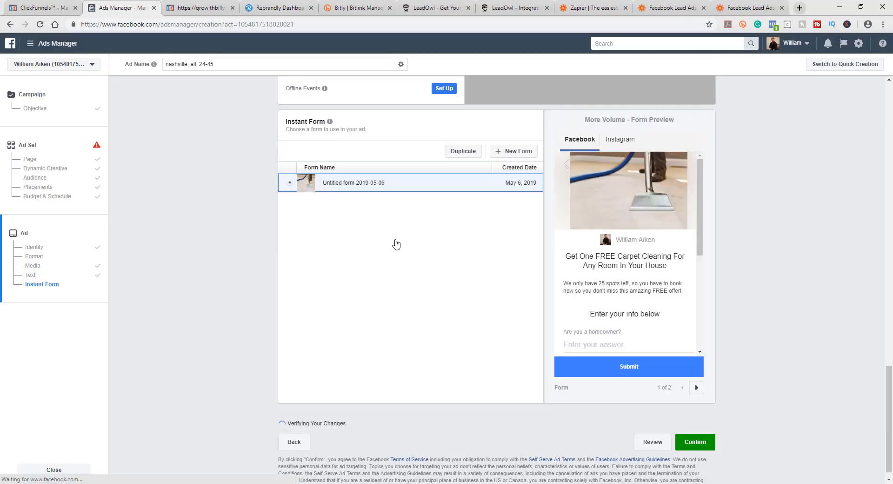
Step: Scroll through the selected instant form's preview to review its questions and privacy text
scroll(689, 235, "up", 4)
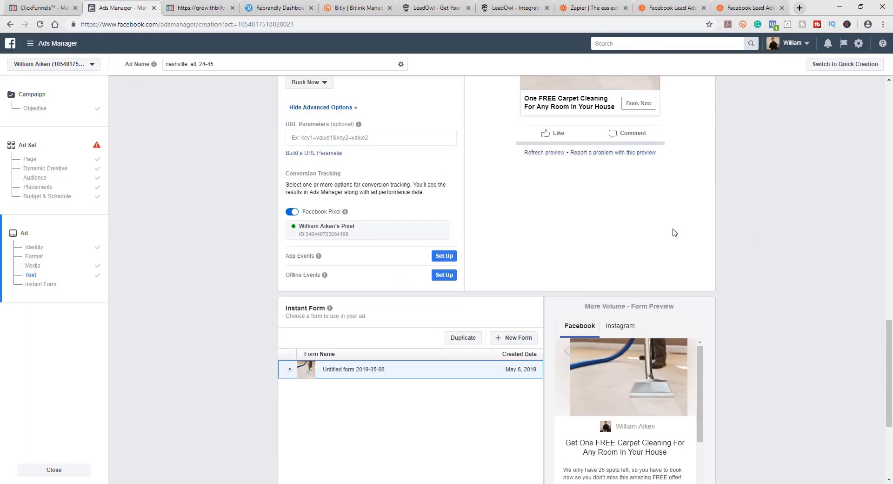
scroll(758, 227, "down", 2)
scroll(758, 227, "down", 2)
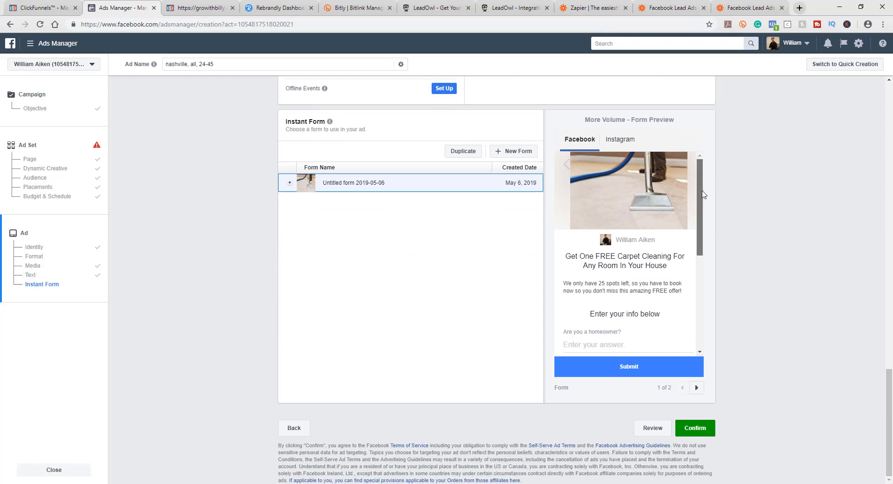
left_click_drag(702, 191, 703, 197)
scroll(708, 216, "down", 1)
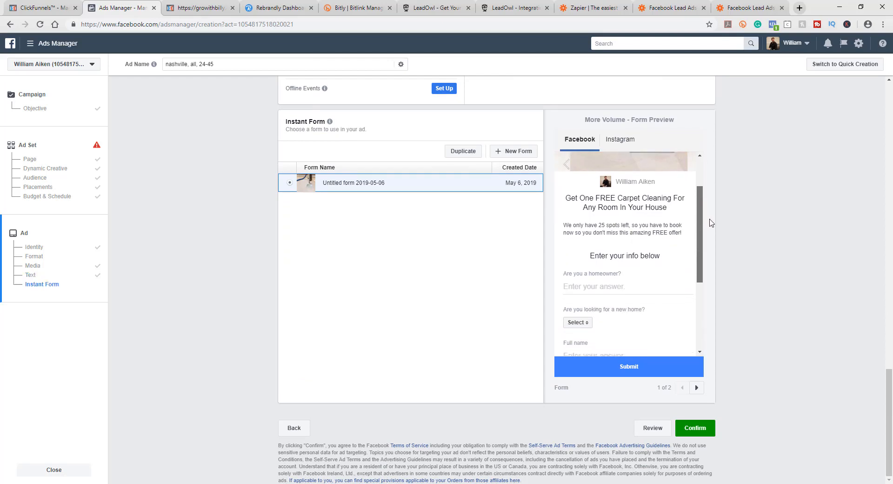
scroll(709, 214, "up", 2)
scroll(658, 181, "down", 1)
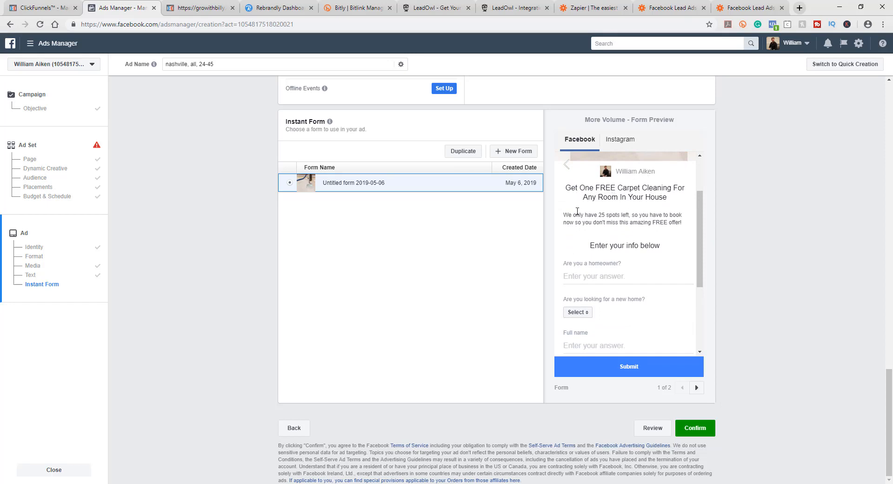
scroll(708, 270, "down", 2)
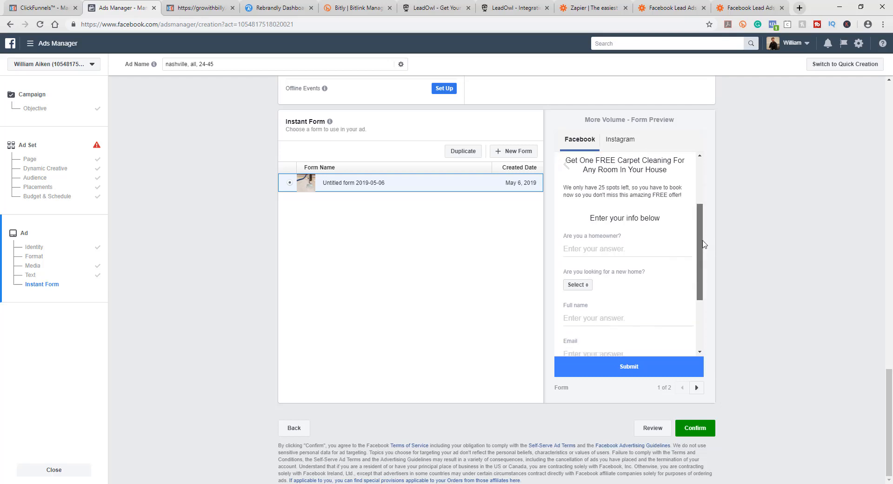
scroll(711, 270, "up", 1)
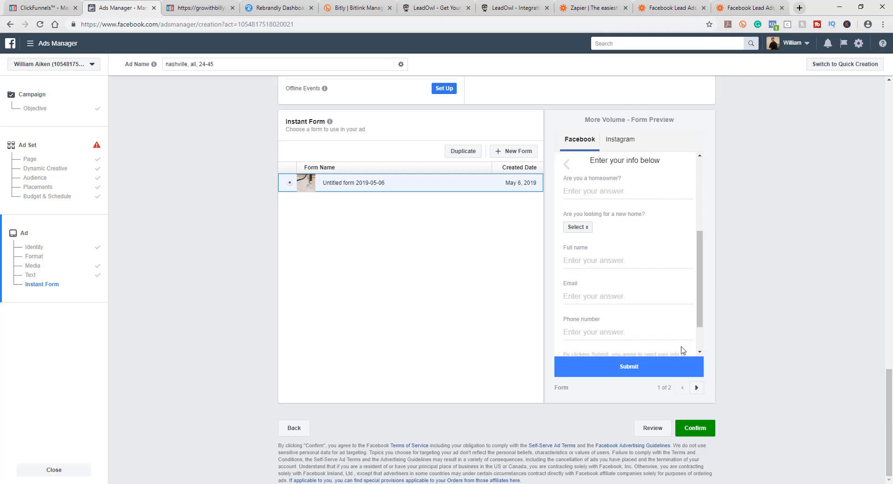
scroll(703, 340, "down", 1)
scroll(703, 339, "up", 3)
scroll(703, 340, "down", 3)
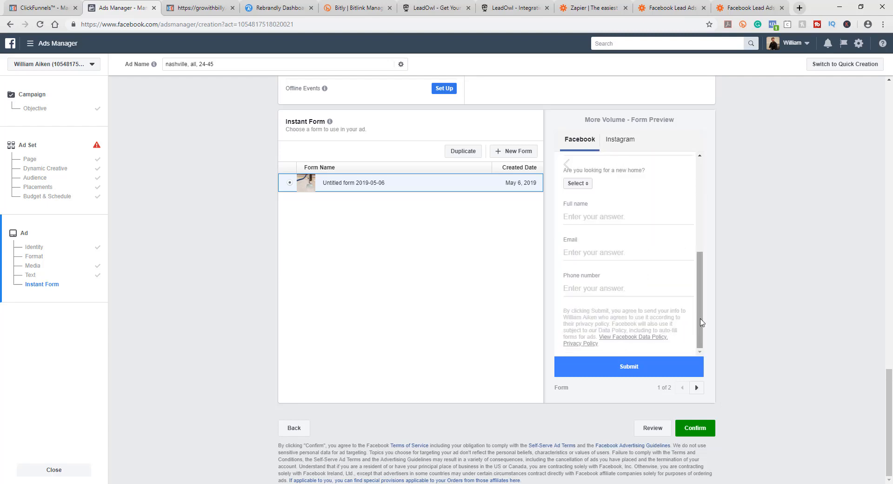
left_click_drag(700, 324, 693, 177)
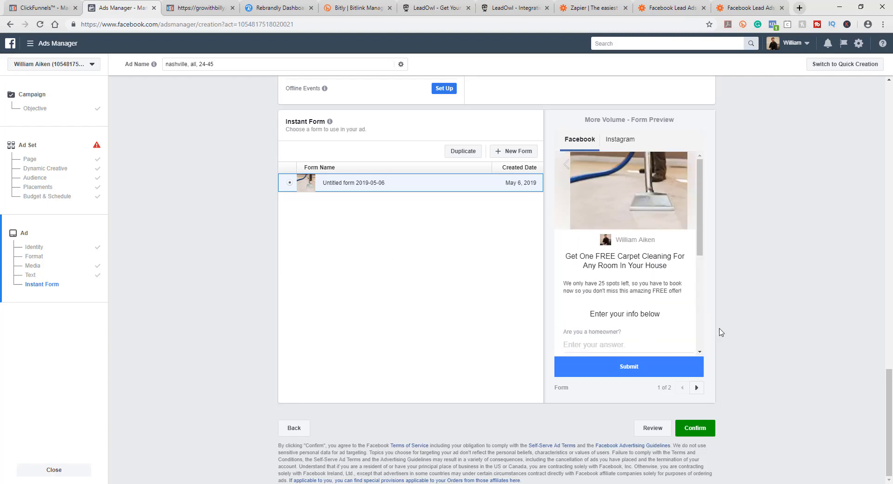
Step: Scroll through the ad setup sections to review identity, format, media, text and instant form
scroll(720, 331, "up", 6)
scroll(720, 325, "up", 15)
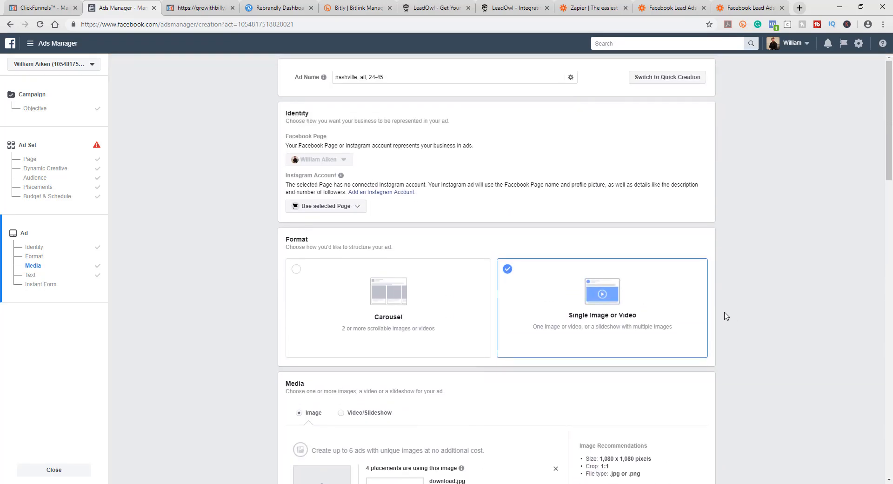
scroll(743, 319, "down", 6)
scroll(746, 321, "down", 15)
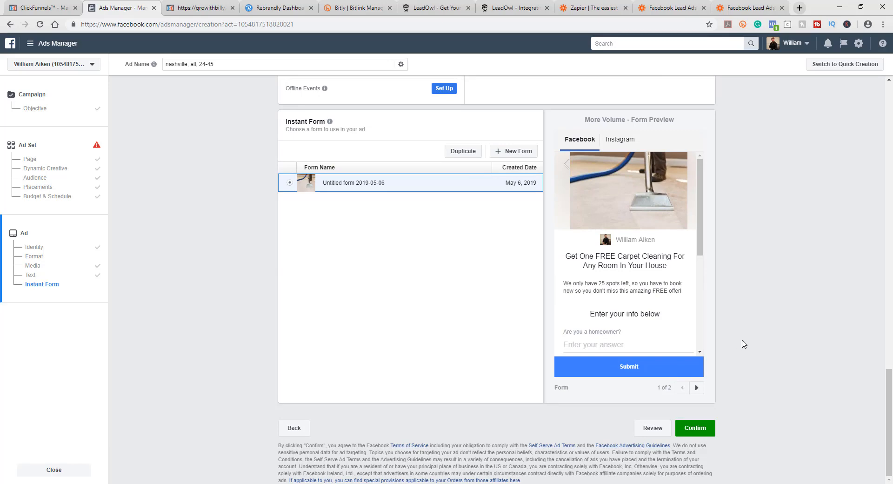
scroll(742, 342, "up", 9)
scroll(742, 343, "up", 10)
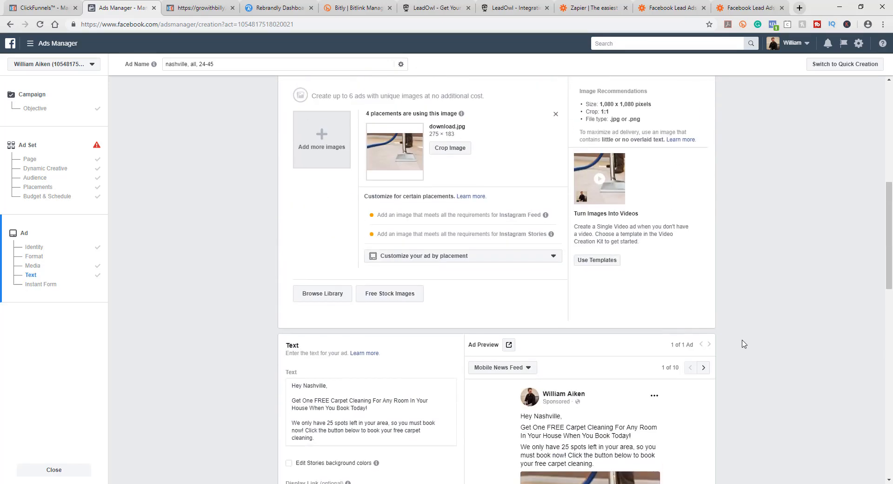
scroll(744, 344, "down", 5)
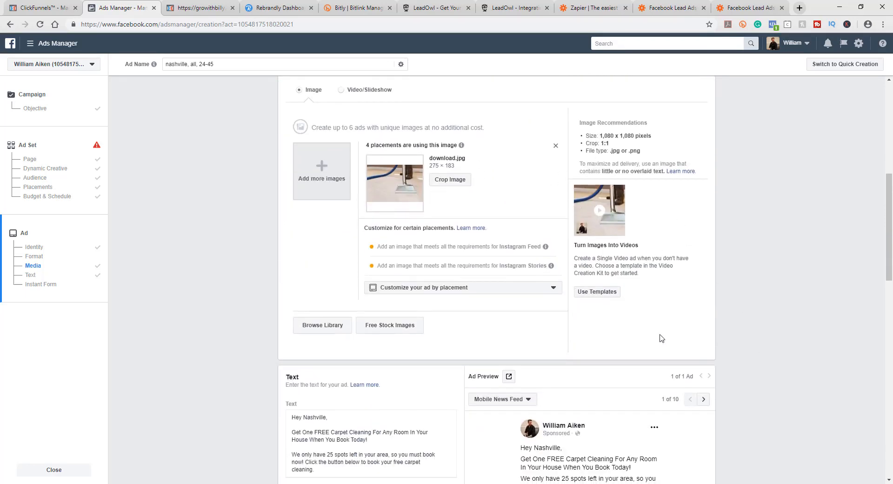
scroll(700, 372, "down", 8)
scroll(743, 411, "down", 6)
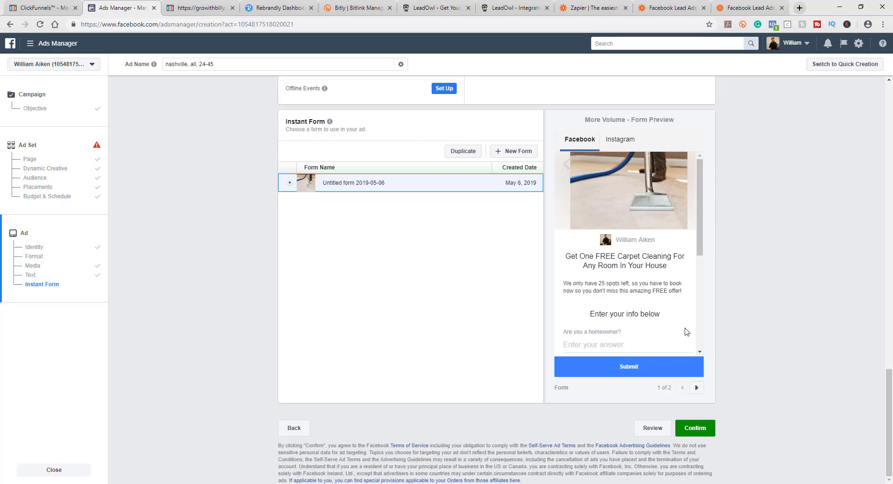
scroll(686, 338, "up", 15)
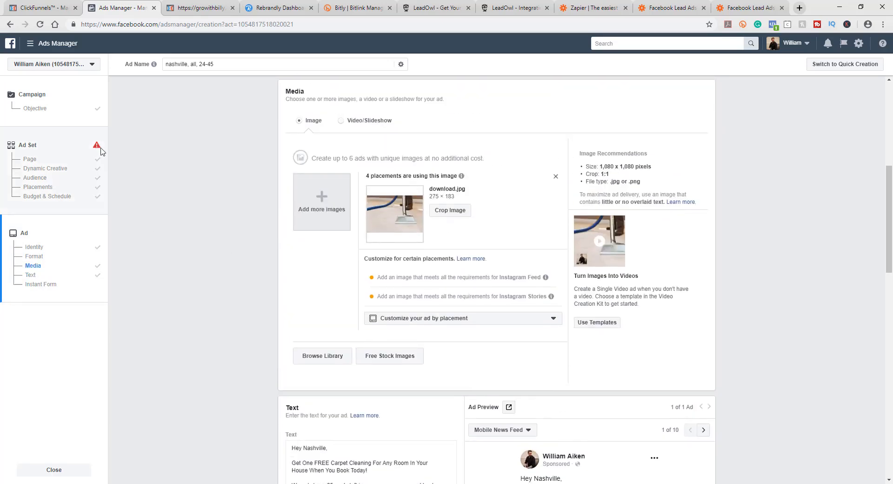
scroll(744, 248, "up", 5)
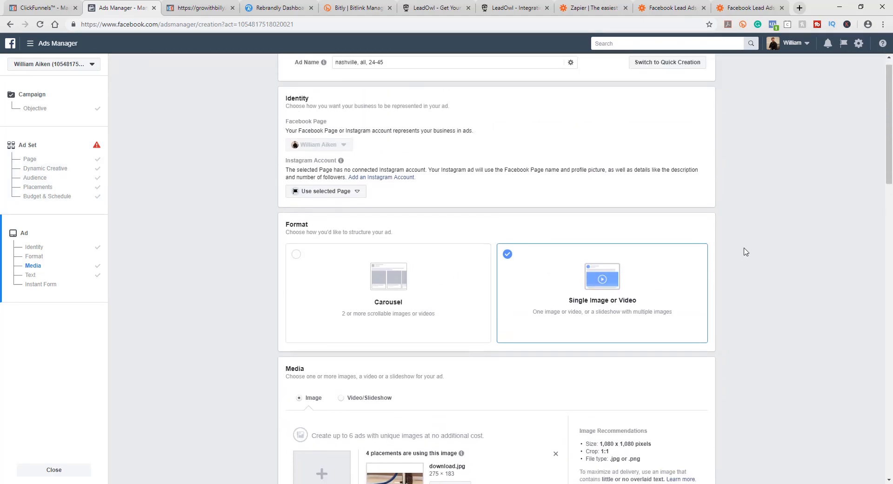
Step: Scroll through the finished ad setup again, checking the ad text, conversion tracking and the instant form preview
scroll(745, 251, "down", 5)
scroll(746, 251, "down", 8)
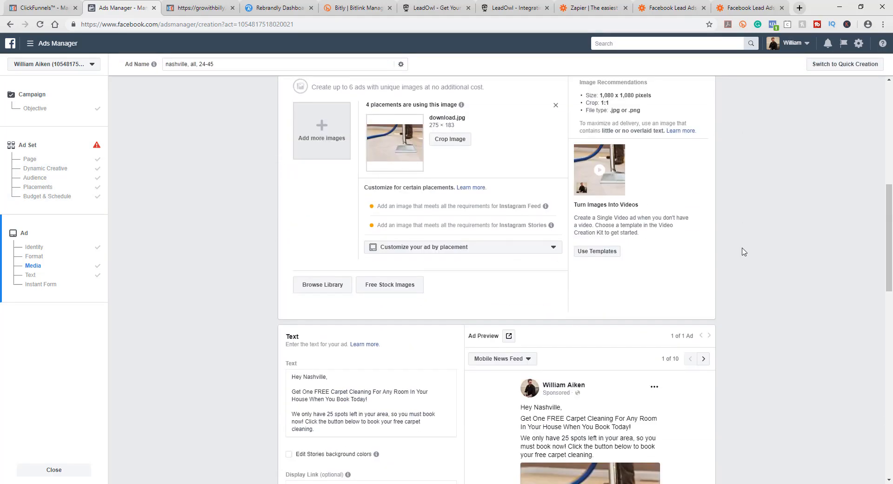
scroll(732, 248, "down", 8)
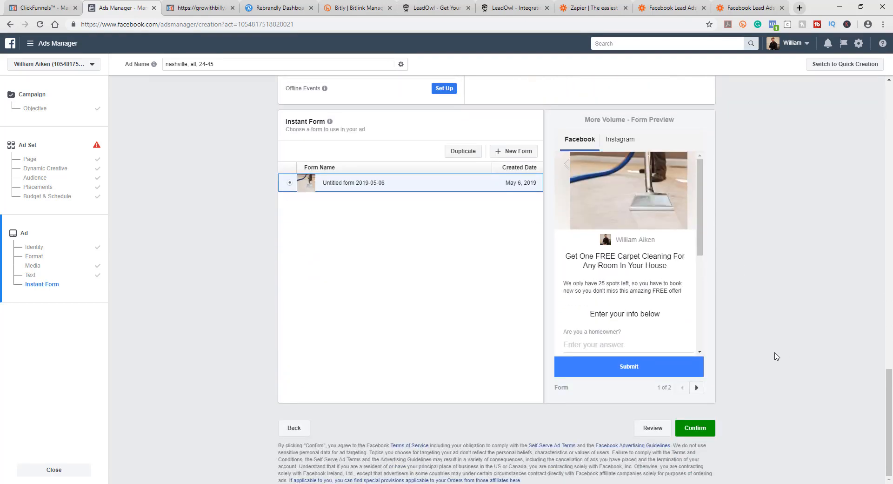
scroll(225, 310, "up", 7)
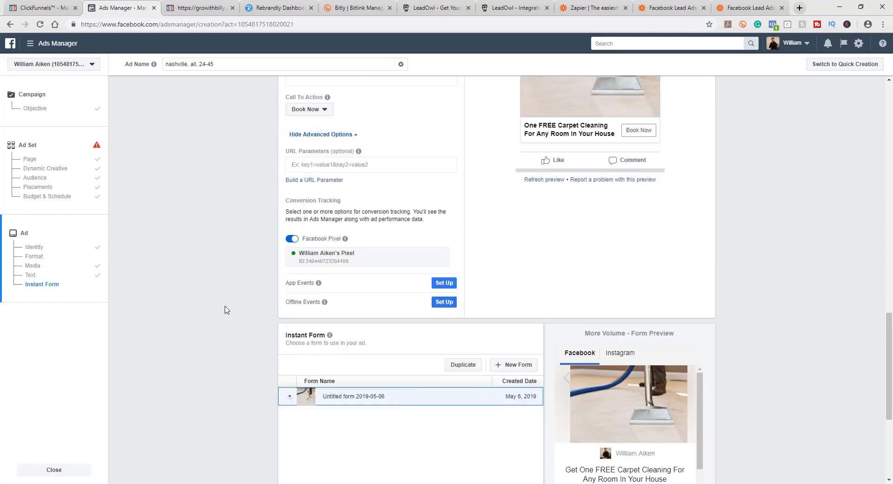
scroll(225, 310, "up", 8)
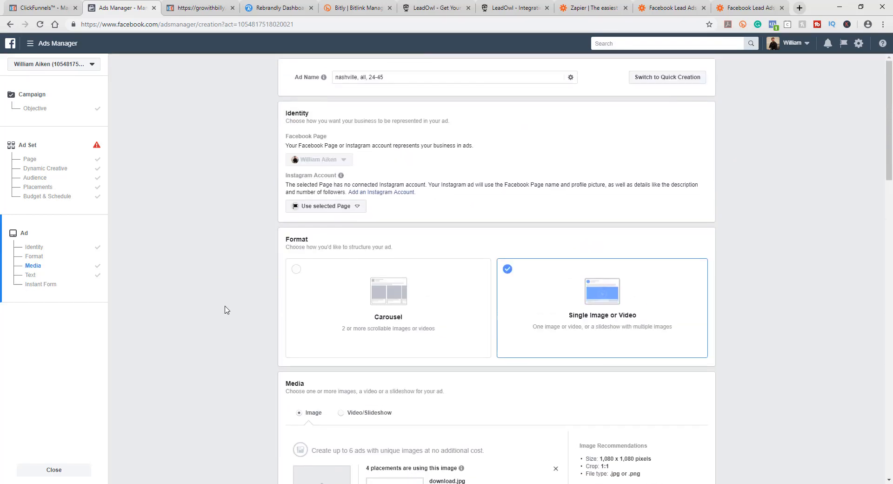
scroll(225, 309, "down", 10)
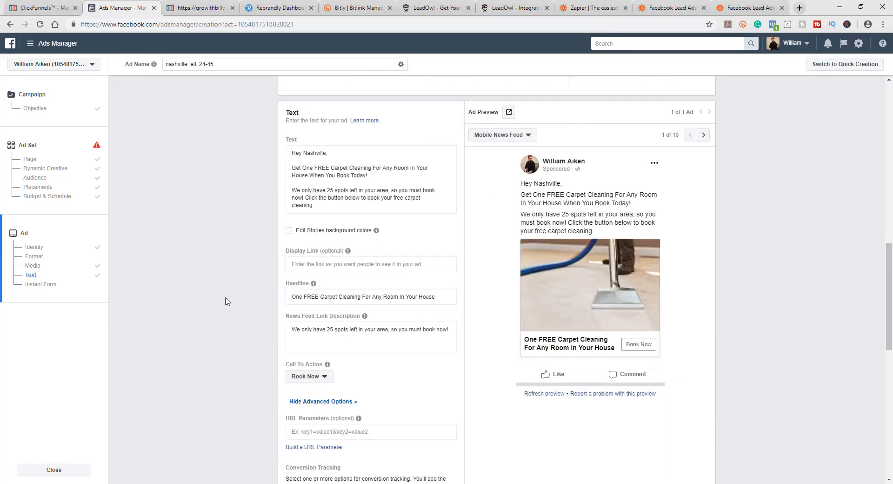
scroll(671, 309, "down", 9)
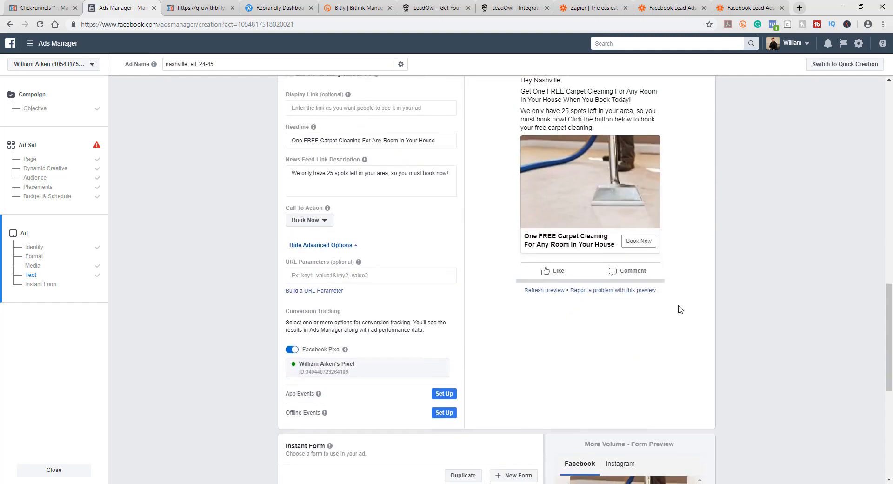
scroll(649, 300, "down", 5)
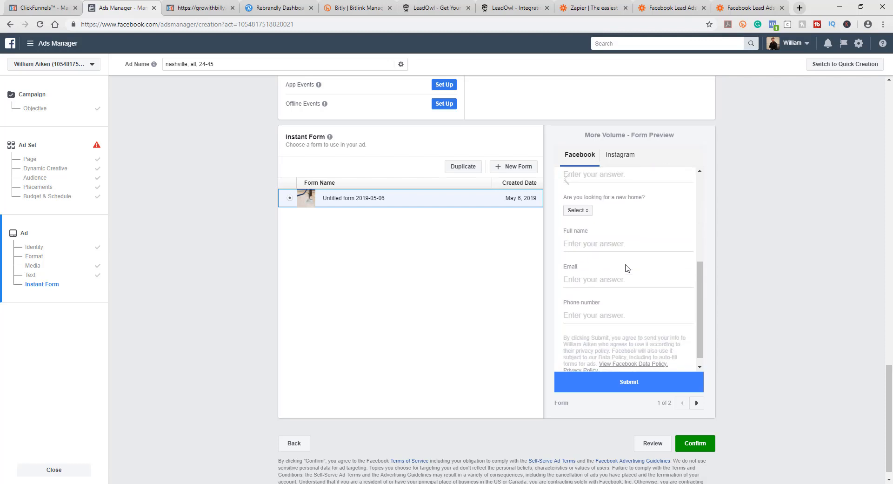
scroll(629, 243, "up", 2)
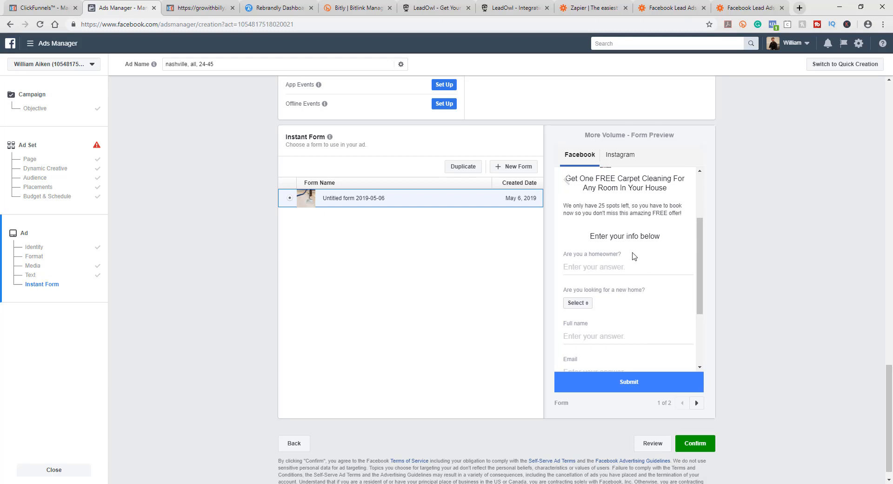
scroll(261, 299, "up", 6)
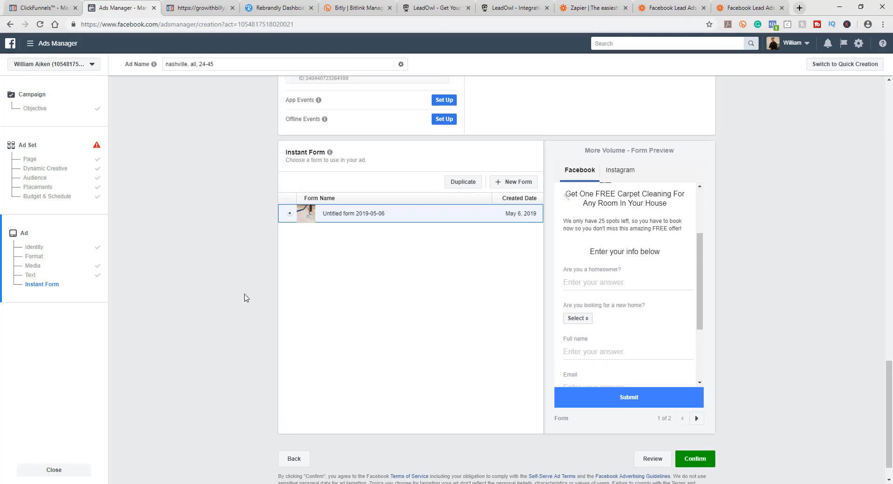
scroll(232, 300, "up", 10)
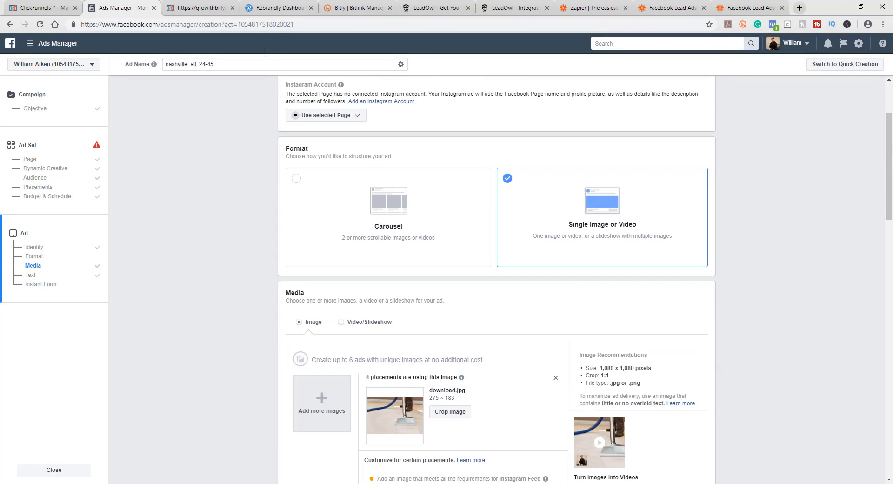
Step: Switch to the LeadOwl tab and browse its homepage down to the footer links
left_click(449, 8)
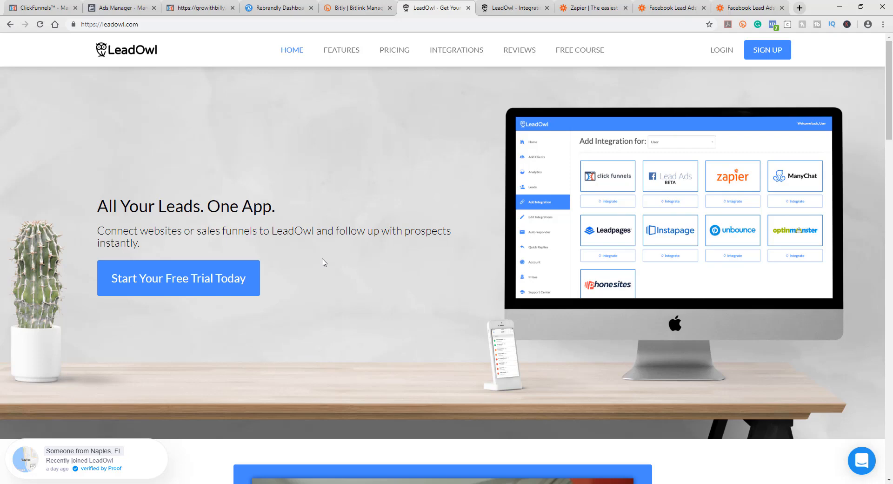
scroll(389, 324, "down", 13)
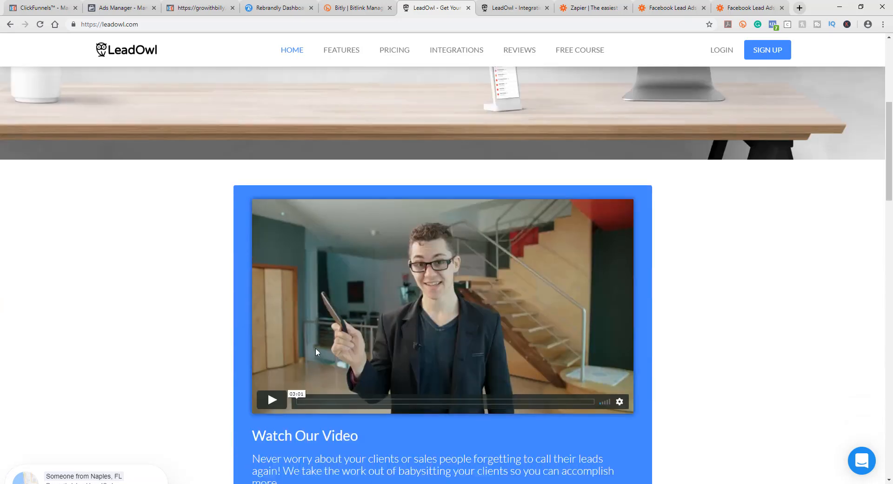
scroll(211, 222, "down", 15)
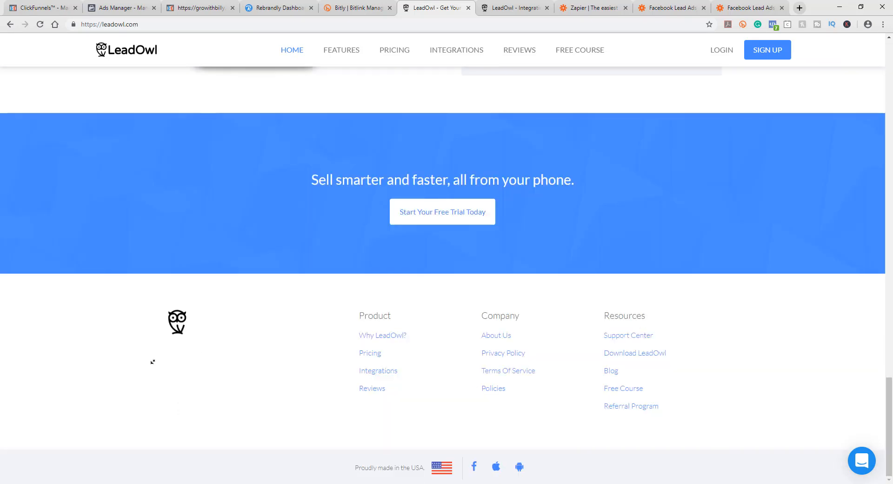
middle_click(645, 412)
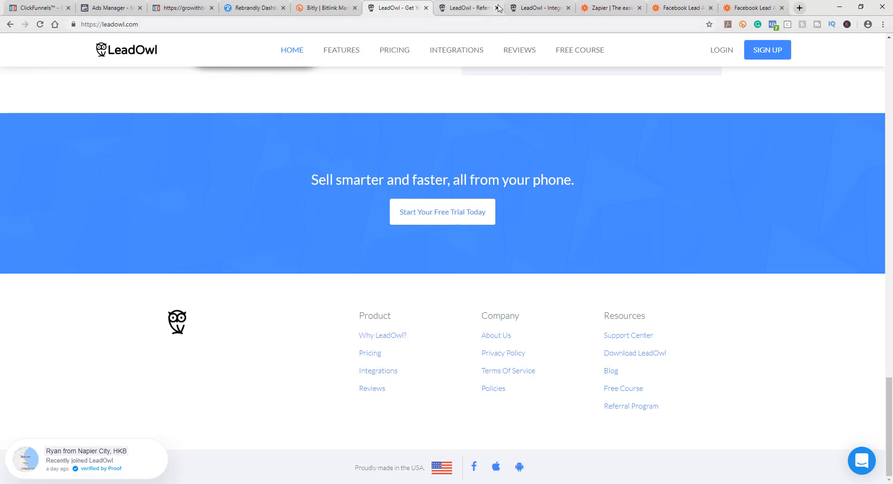
middle_click(807, 401)
scroll(807, 402, "up", 20)
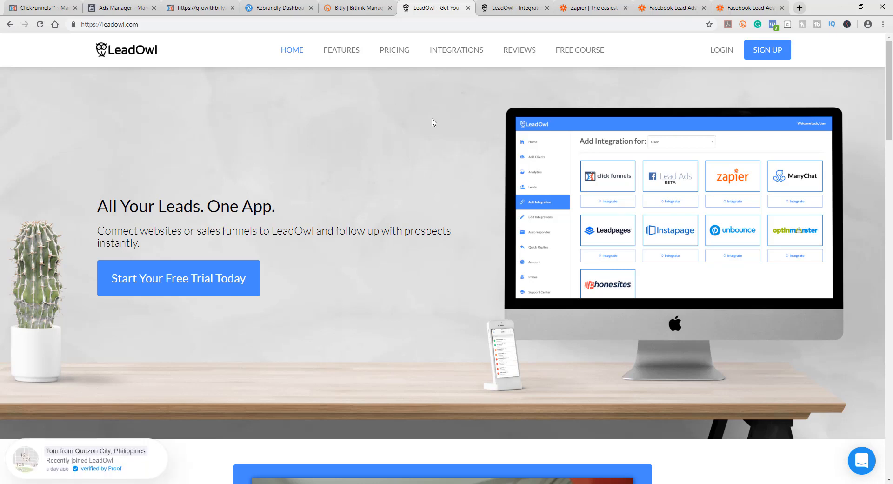
Step: Move the Ads Manager tab next to the LeadOwl tab and scroll to the ad text section
left_click(123, 10)
left_click_drag(123, 9, 359, 9)
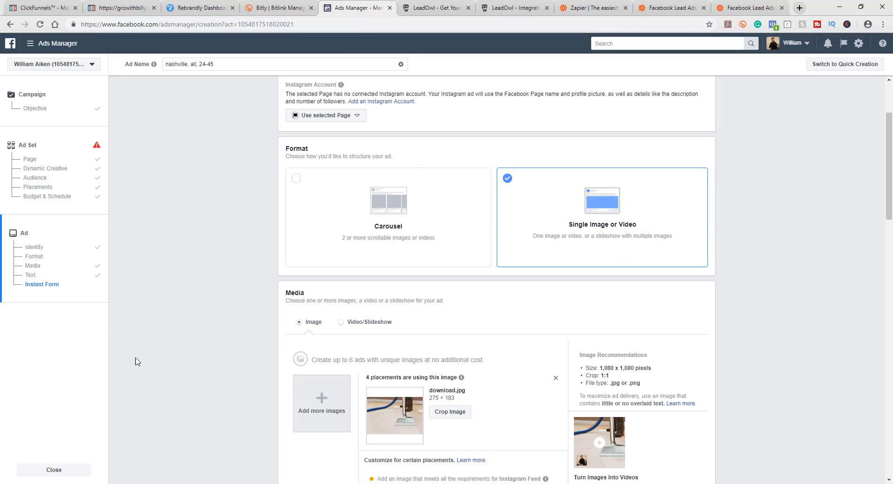
scroll(738, 354, "down", 3)
scroll(738, 355, "down", 8)
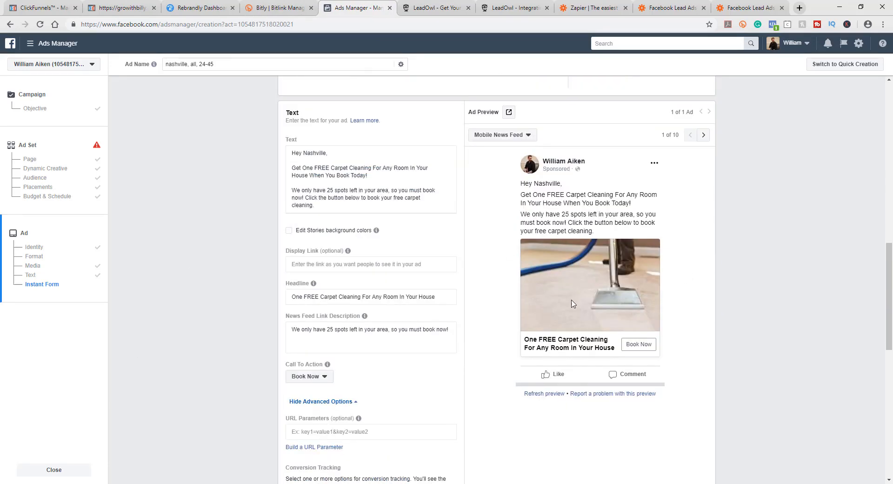
Step: Switch to the LeadOwl tab and scroll through the homepage's video and How It Works section
left_click(425, 6)
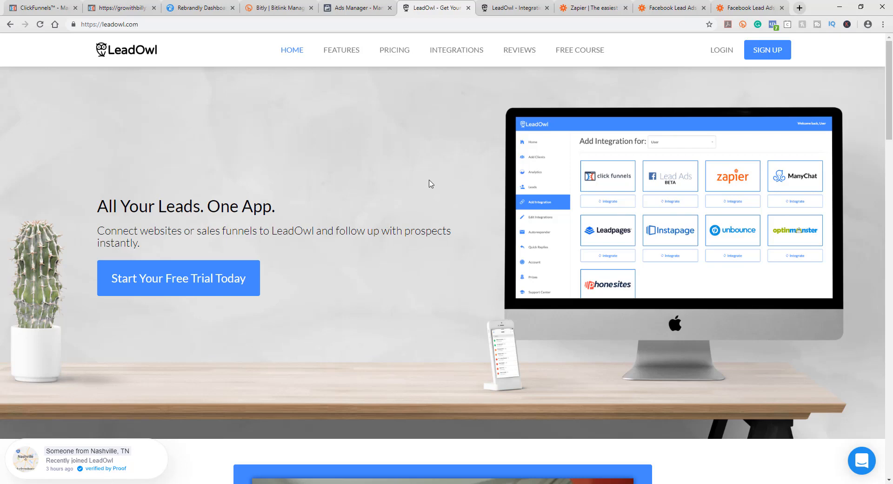
scroll(302, 215, "down", 8)
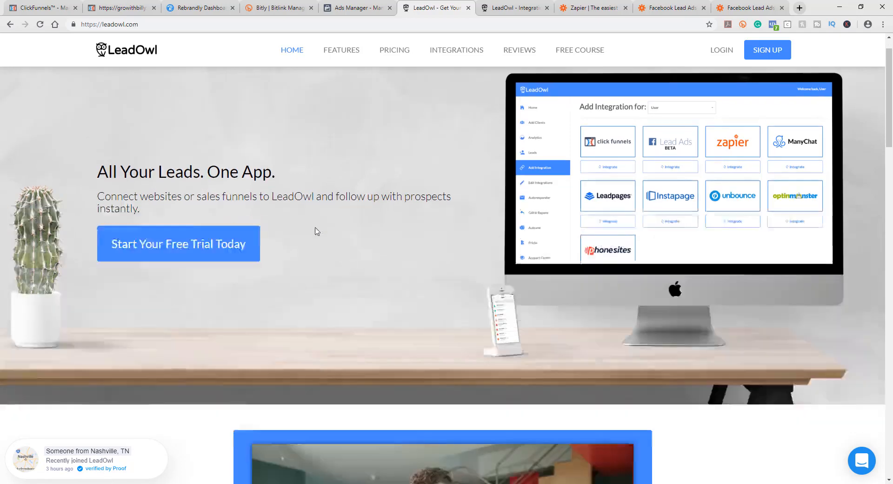
scroll(202, 240, "down", 3)
scroll(207, 248, "up", 5)
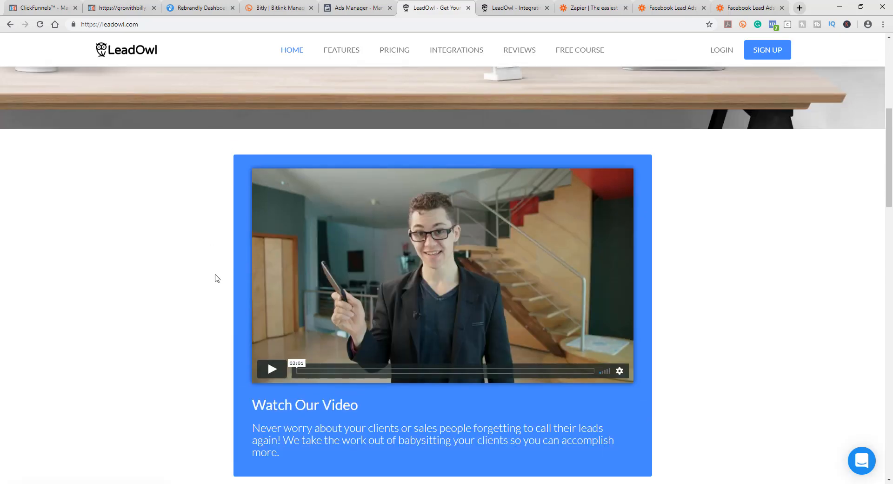
scroll(172, 257, "down", 1)
scroll(170, 256, "down", 8)
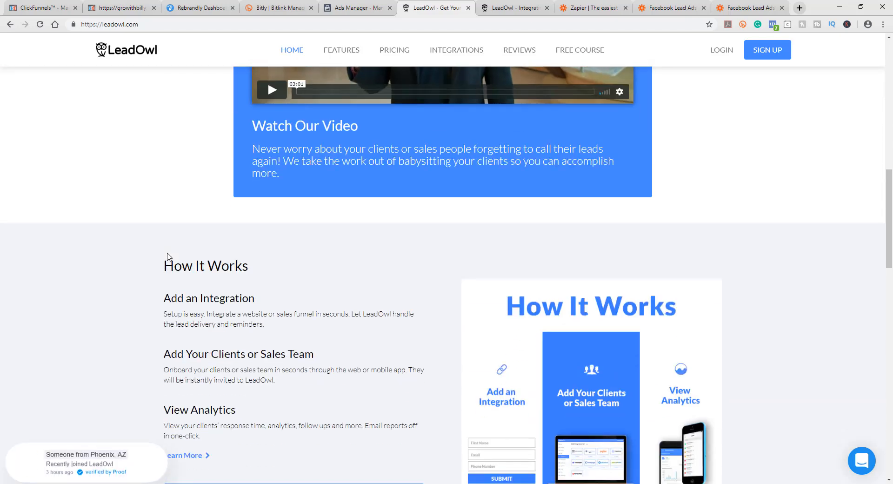
scroll(161, 244, "up", 4)
scroll(165, 236, "down", 4)
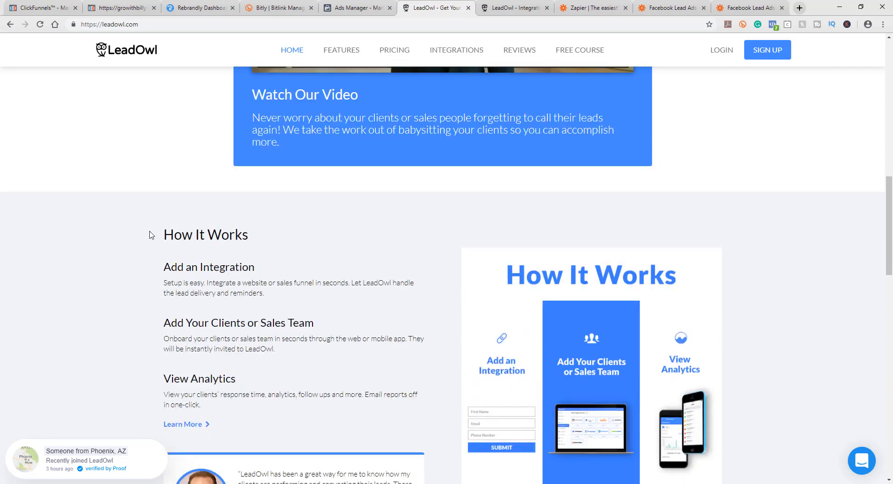
scroll(112, 242, "down", 3)
scroll(113, 242, "up", 1)
scroll(116, 242, "down", 3)
scroll(119, 231, "up", 3)
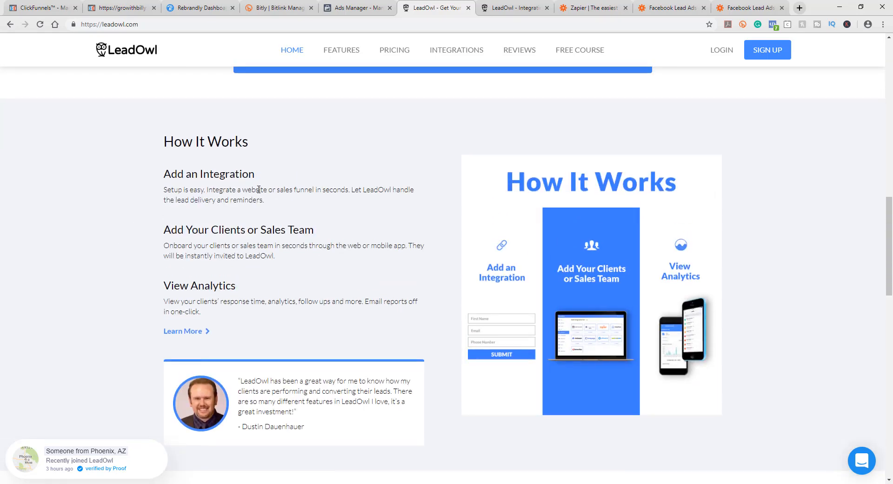
scroll(225, 209, "down", 3)
scroll(202, 255, "up", 3)
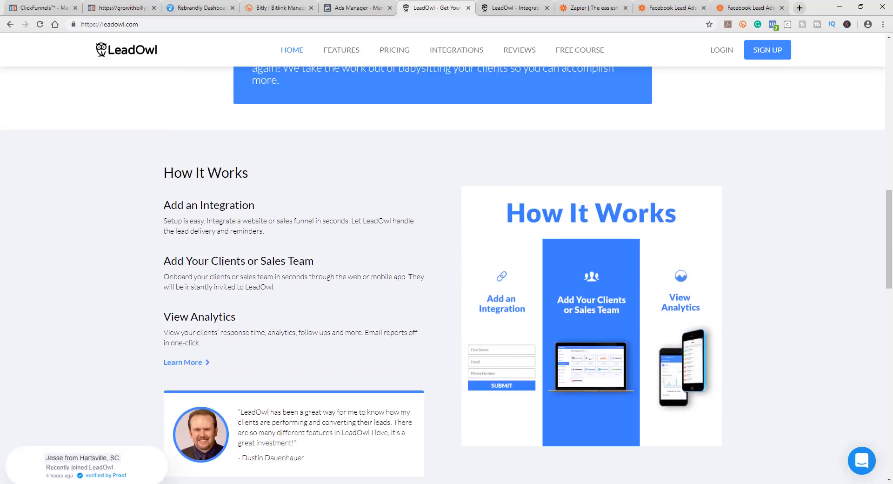
scroll(451, 335, "down", 7)
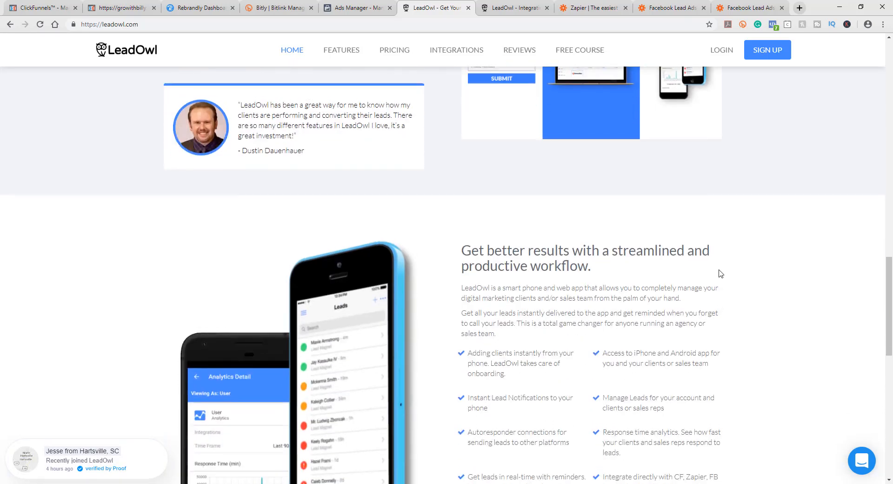
scroll(719, 274, "up", 7)
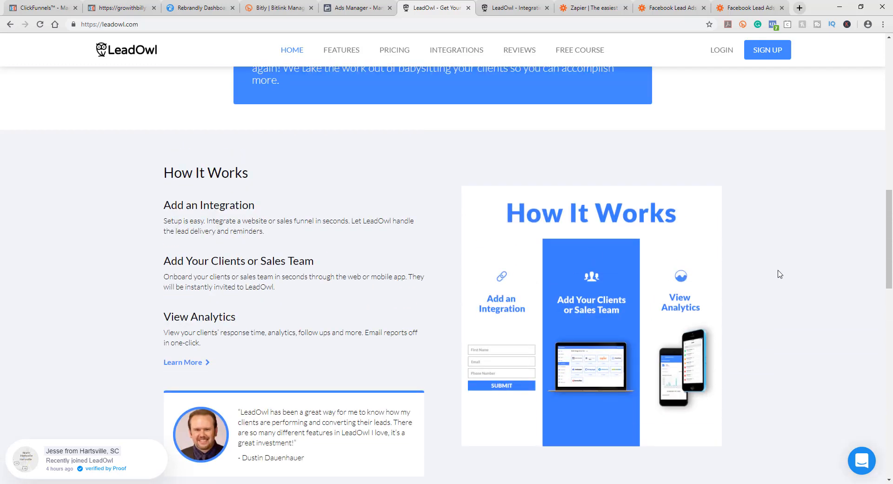
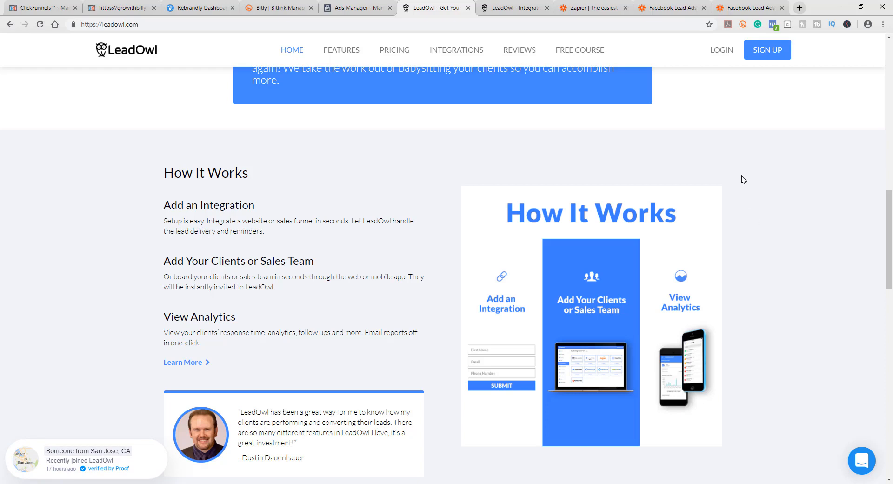
Step: Switch to the LeadOwl integrations tab and browse the supported lead capture and email marketing integrations
scroll(753, 214, "down", 7)
scroll(260, 186, "up", 5)
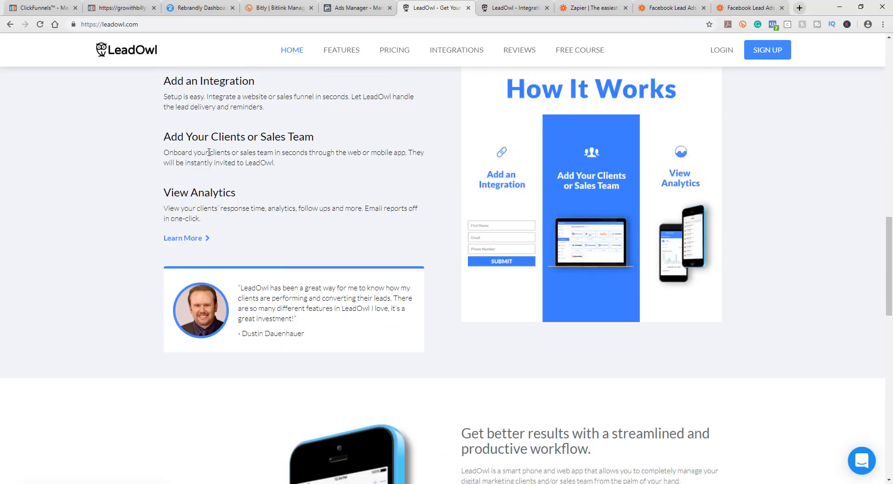
scroll(442, 311, "down", 10)
scroll(533, 203, "up", 12)
left_click(523, 8)
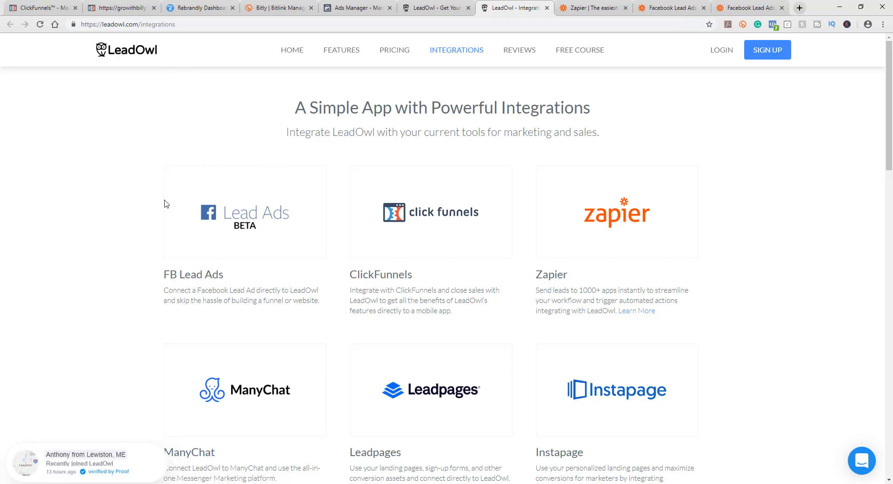
scroll(683, 389, "down", 7)
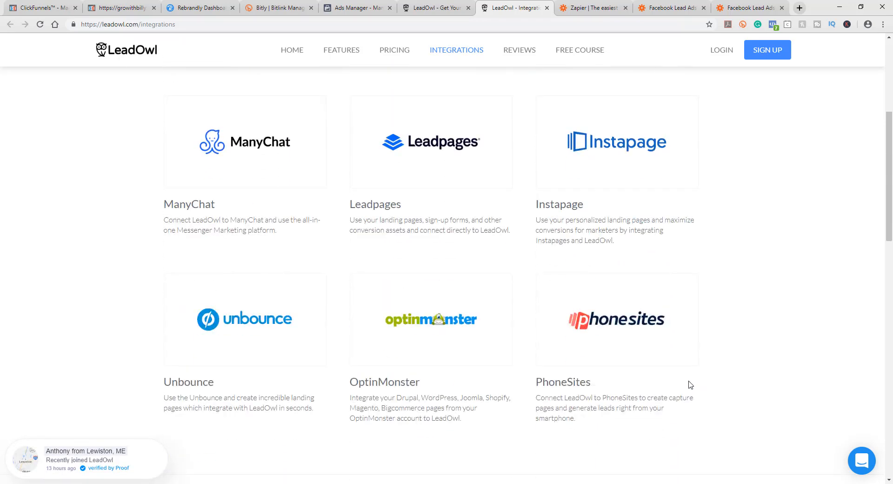
scroll(773, 334, "up", 8)
scroll(773, 334, "down", 7)
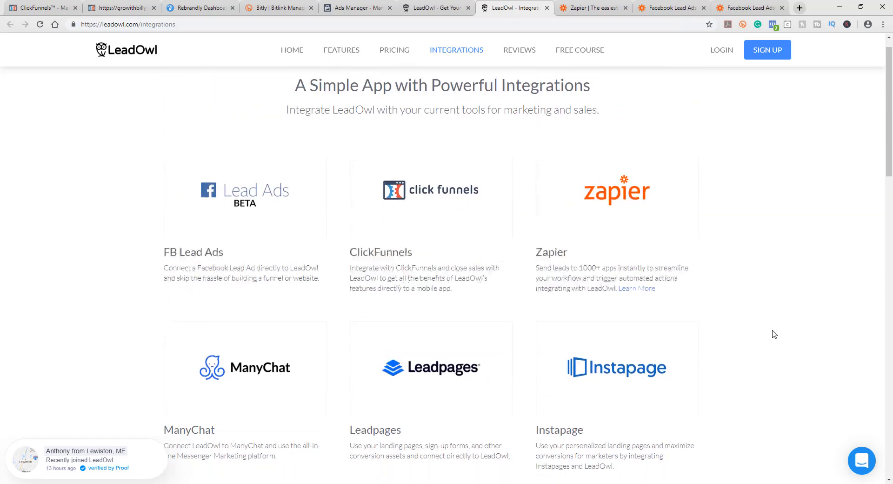
scroll(774, 334, "down", 12)
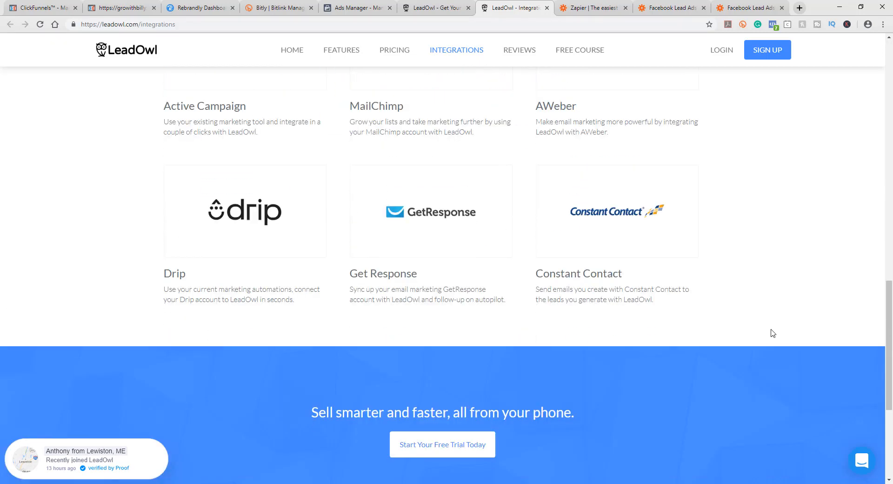
scroll(460, 221, "up", 2)
scroll(431, 199, "down", 2)
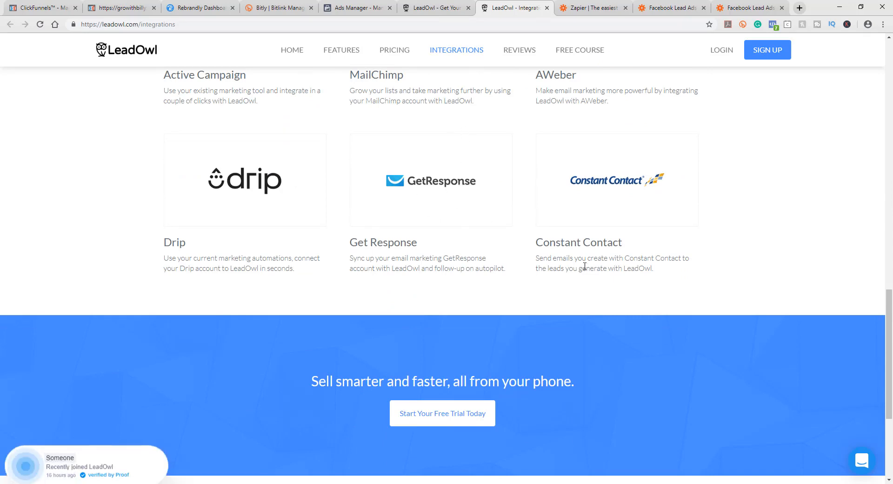
scroll(717, 289, "up", 3)
scroll(717, 289, "up", 1)
scroll(512, 247, "down", 3)
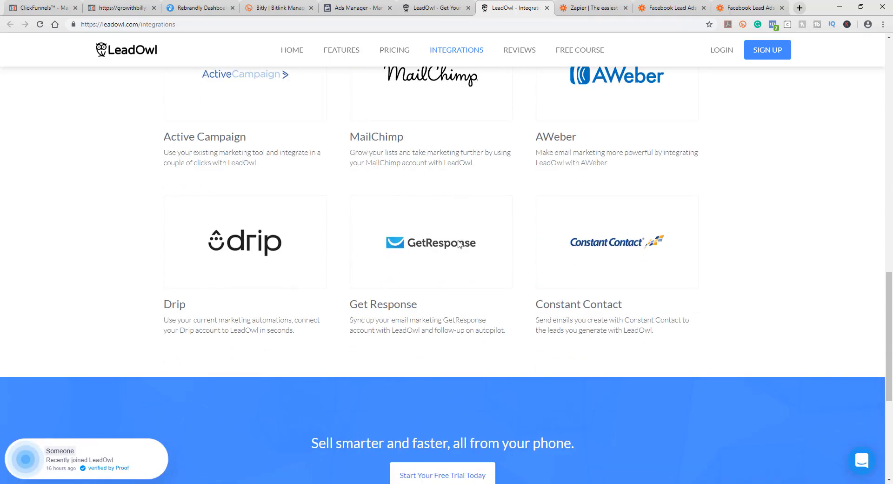
scroll(458, 251, "down", 1)
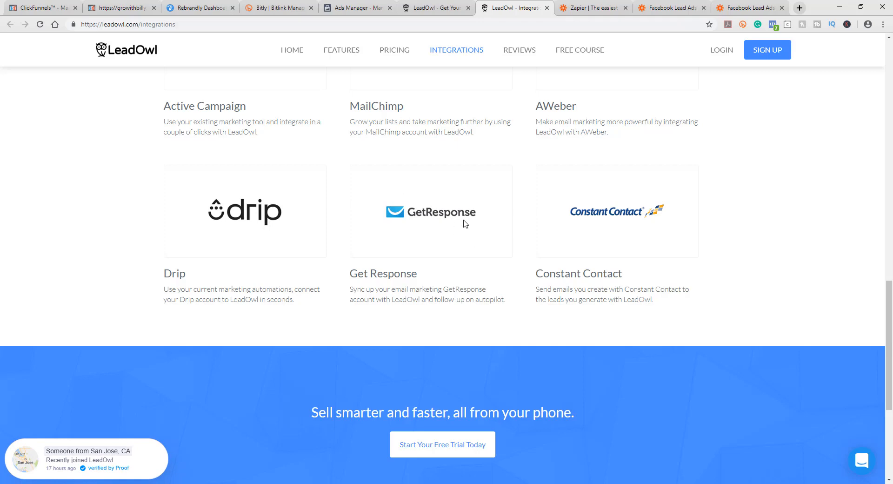
scroll(303, 210, "up", 8)
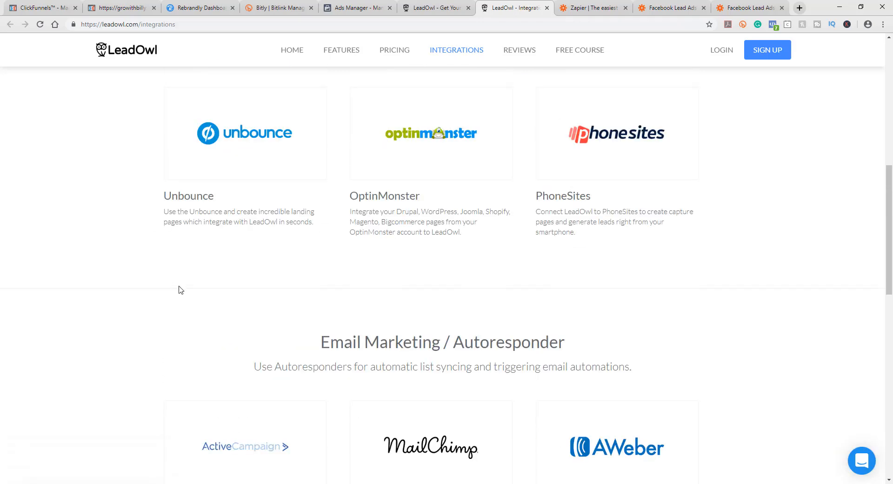
Step: Open the LeadOwl pricing page and review the Solo and Agency free trial plans
left_click(387, 53)
scroll(786, 286, "down", 5)
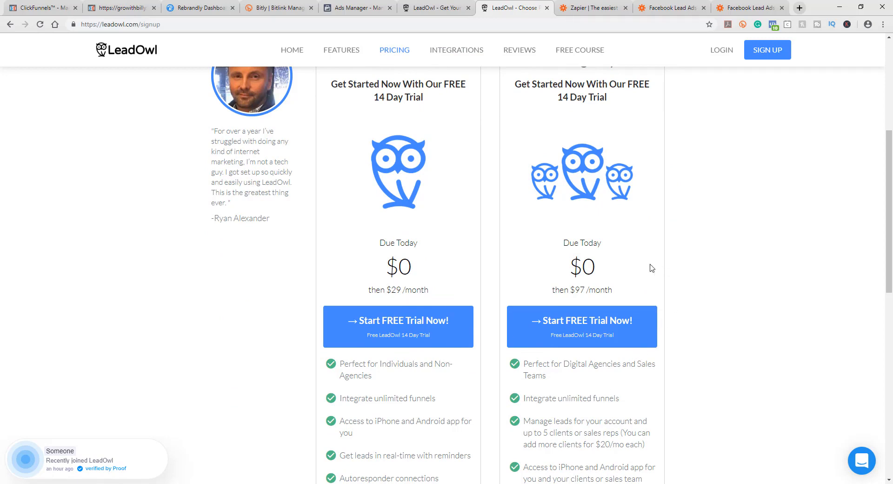
scroll(391, 167, "up", 2)
scroll(428, 282, "down", 2)
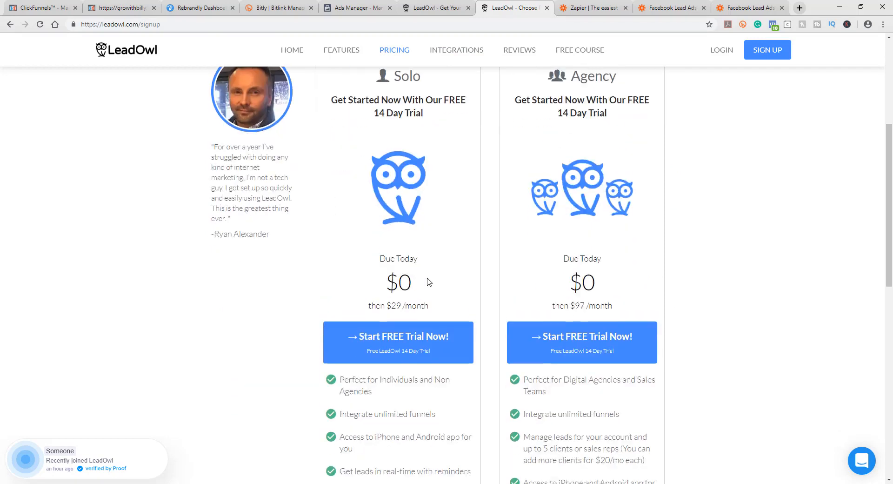
scroll(590, 284, "up", 1)
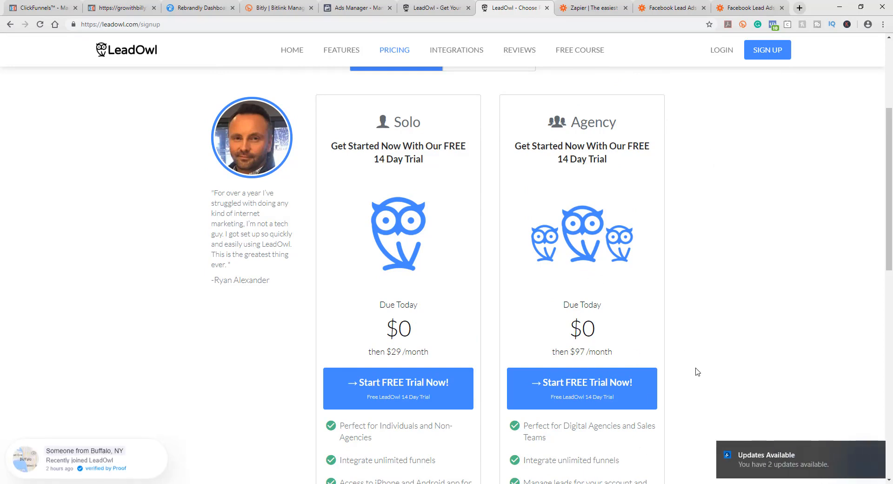
scroll(696, 370, "up", 4)
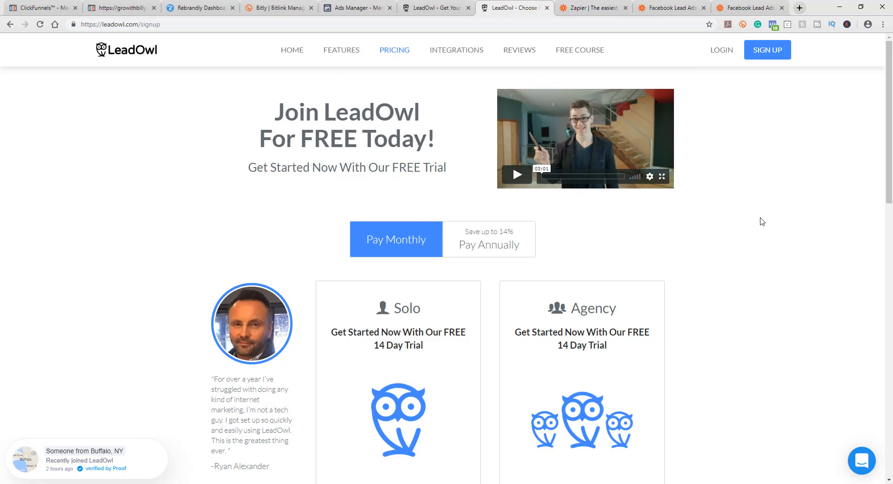
Step: Switch between the Zapier and LeadOwl tabs, ending on Zapier's Facebook Lead Ads and Microsoft Excel integration page
left_click(565, 5)
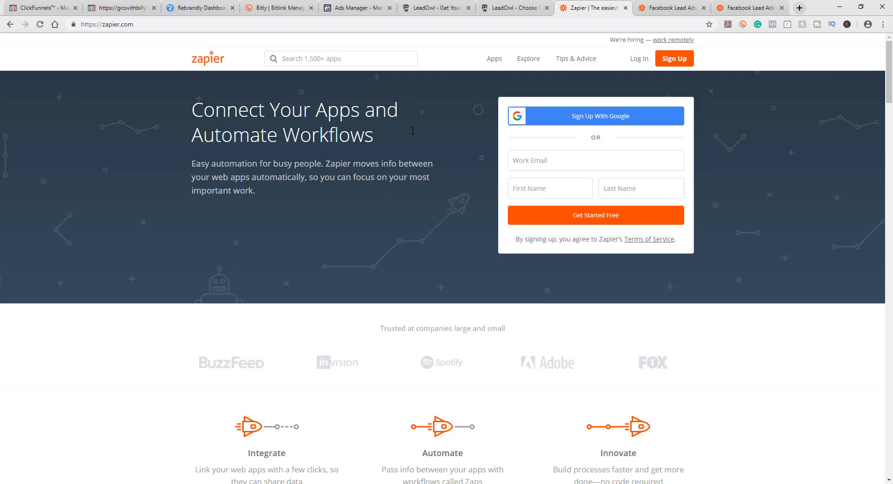
left_click(438, 7)
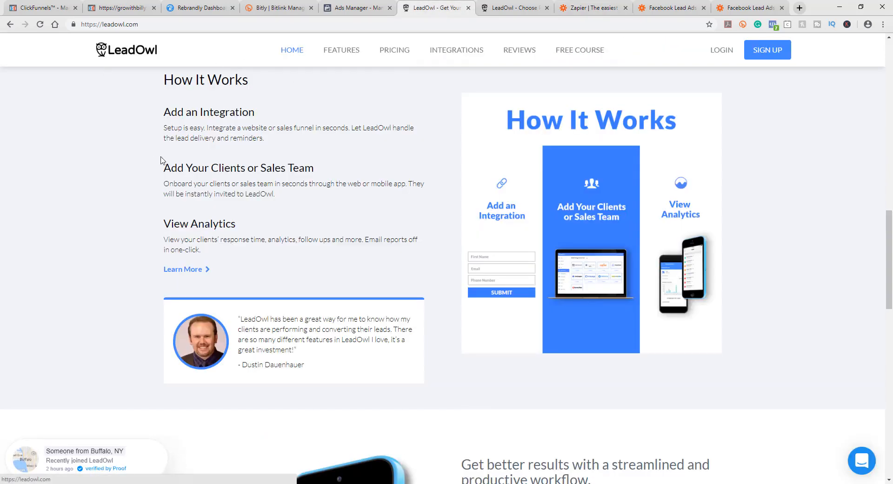
left_click(577, 9)
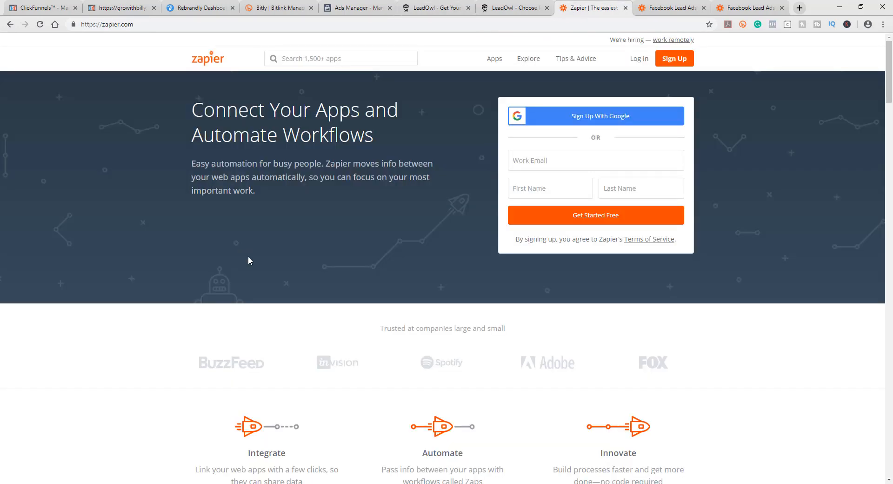
left_click(420, 10)
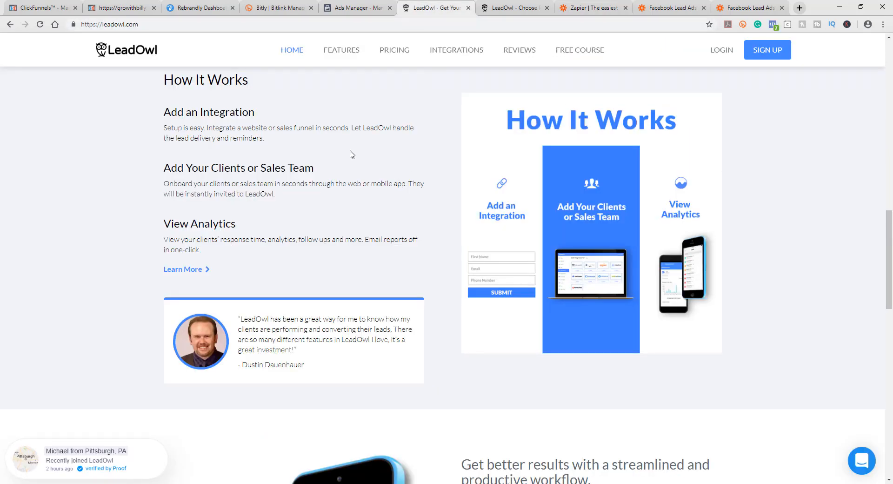
left_click(593, 10)
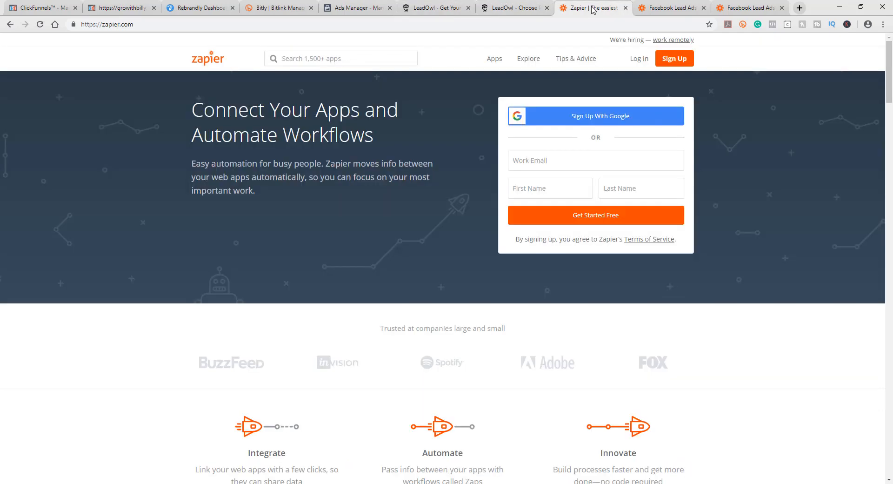
left_click(662, 9)
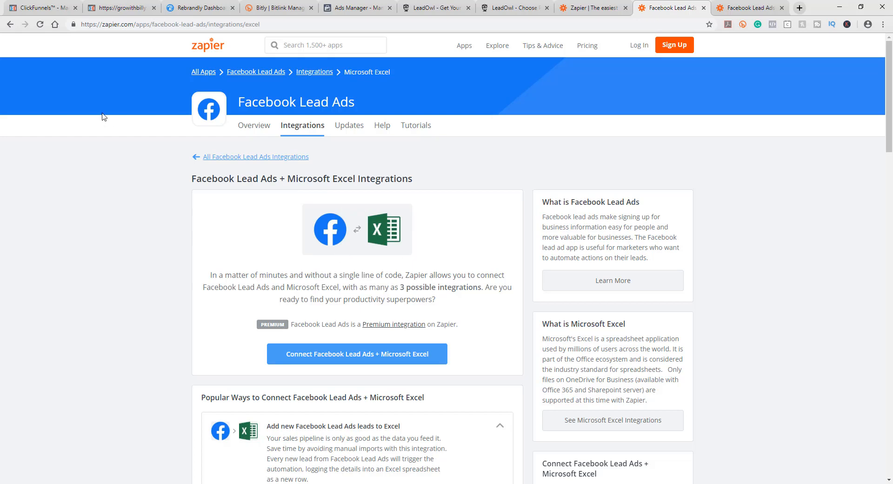
Step: Return to Ads Manager and scroll through the instant form preview's questions
left_click(358, 8)
scroll(579, 359, "down", 3)
scroll(579, 360, "down", 5)
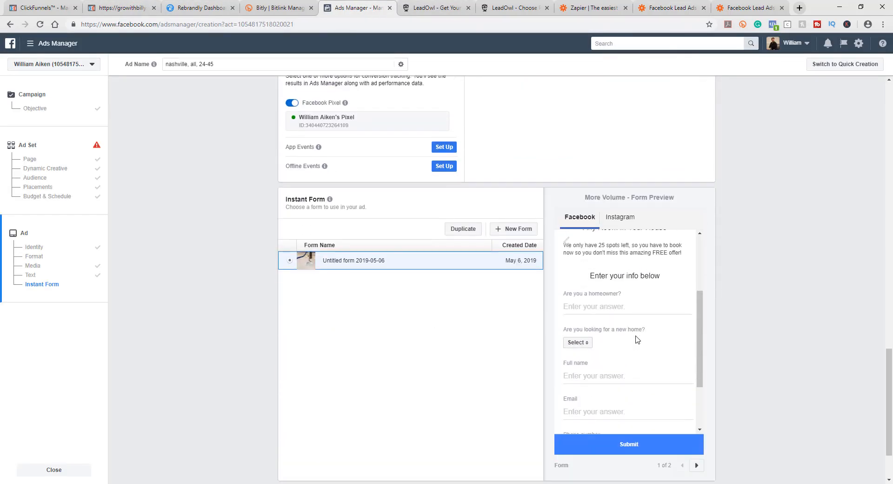
scroll(636, 340, "down", 3)
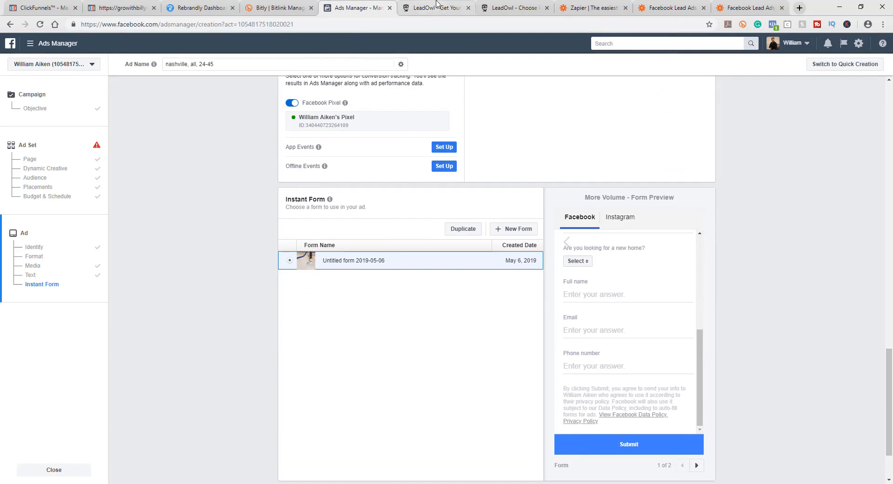
Step: Flip through the Zapier and LeadOwl tabs and scroll the Facebook Lead Ads and Microsoft Excel integration page
left_click(589, 8)
left_click(677, 8)
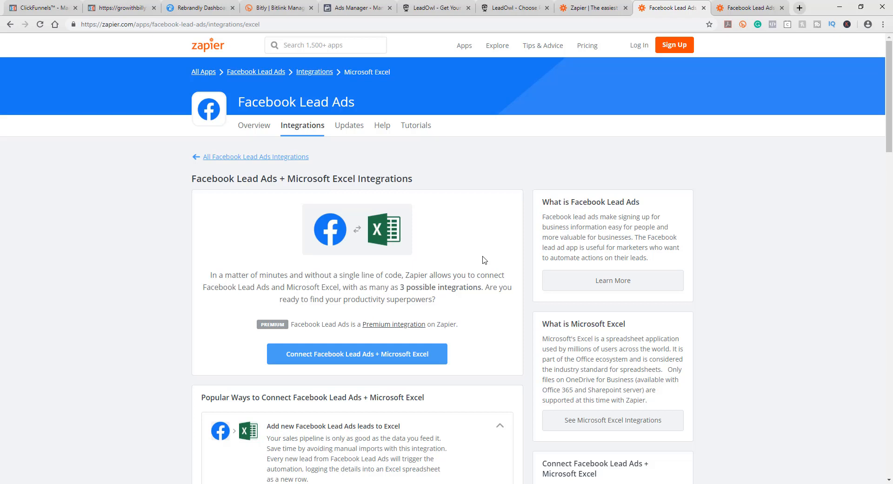
left_click(409, 5)
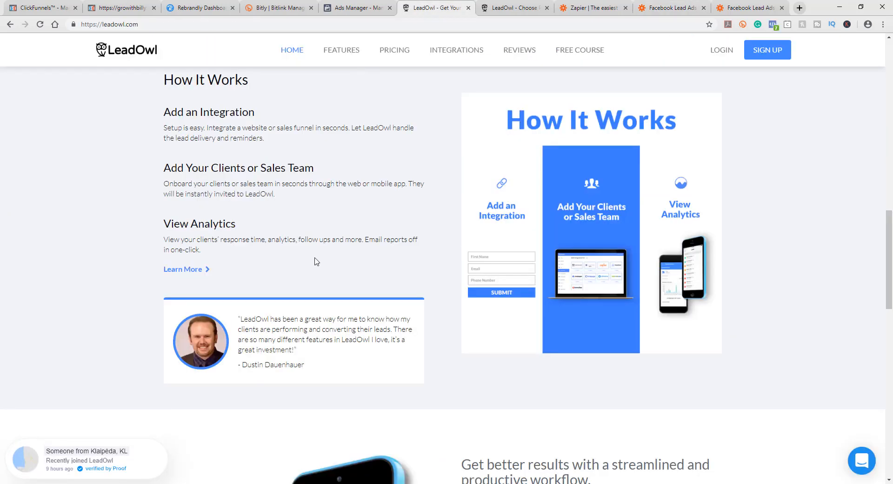
left_click(588, 8)
key("ctrl+Tab")
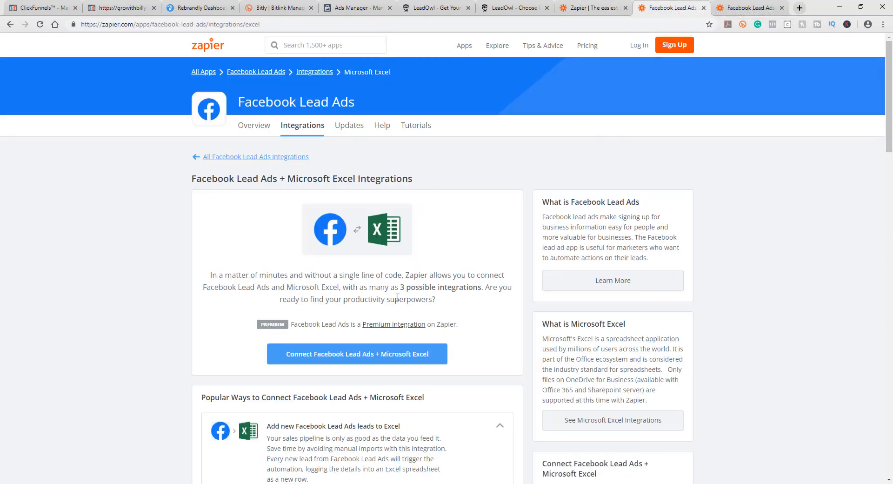
scroll(393, 299, "down", 4)
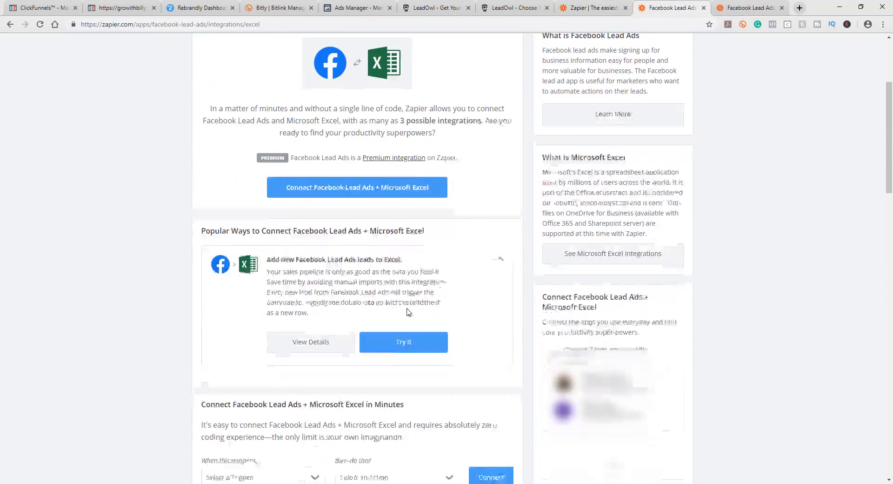
Step: Open the Zapier tab for Facebook Lead Ads to GetResponse and read how that integration works
left_click(753, 9)
scroll(421, 258, "up", 1)
scroll(419, 251, "down", 2)
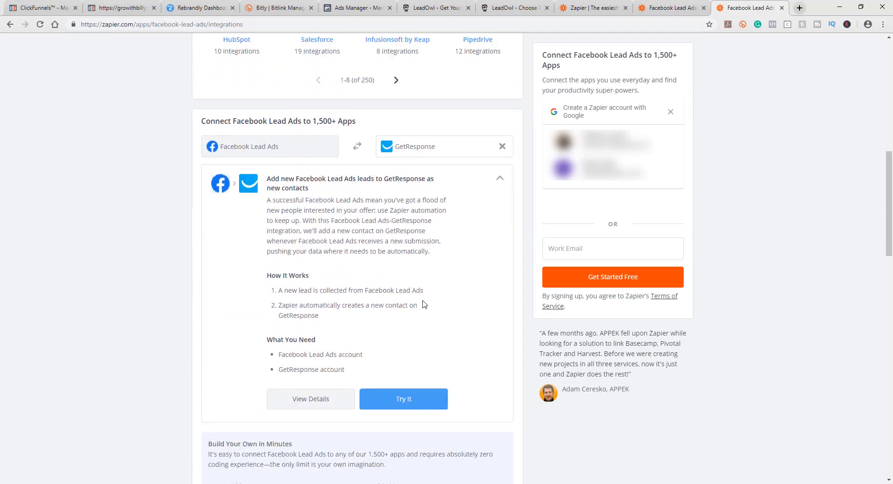
scroll(401, 253, "up", 1)
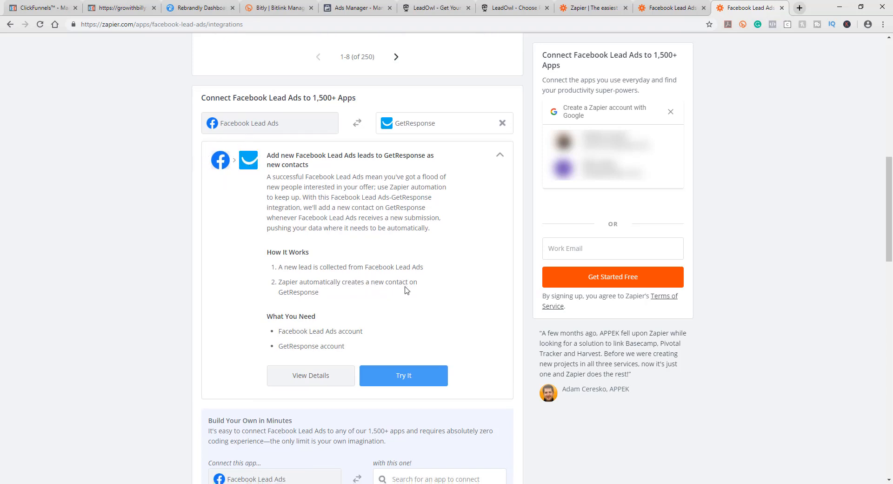
scroll(504, 225, "down", 2)
scroll(504, 279, "up", 3)
scroll(504, 279, "down", 1)
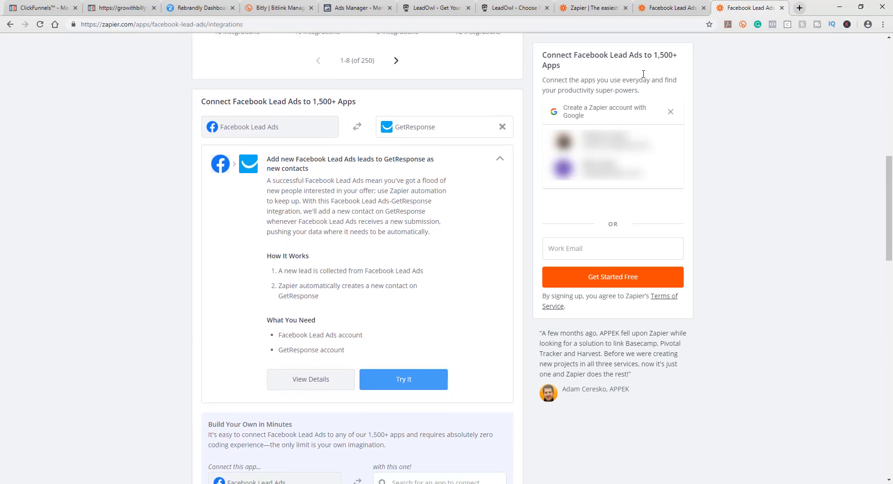
Step: Switch to the Zapier homepage and then the LeadOwl pricing page, scrolling it briefly
left_click(574, 7)
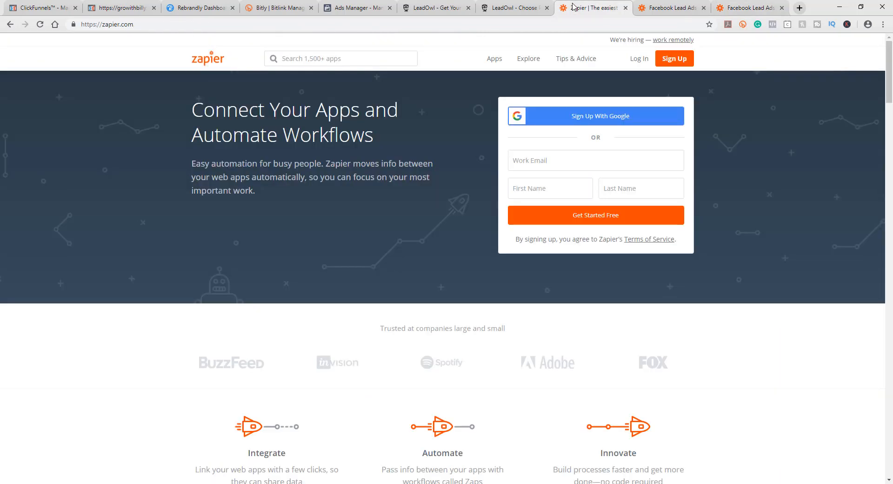
left_click(495, 8)
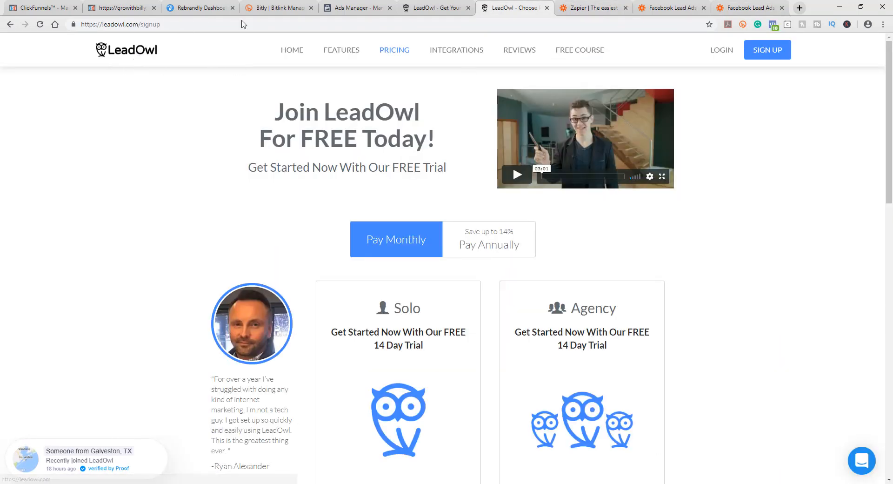
scroll(396, 302, "down", 5)
scroll(368, 223, "up", 5)
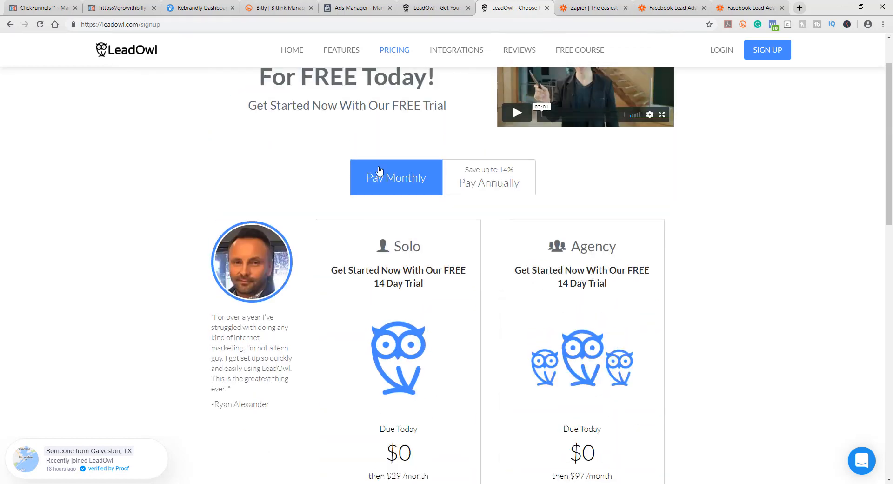
Step: Return to Ads Manager and scroll back up to the ad's text and preview
left_click(442, 6)
left_click(354, 8)
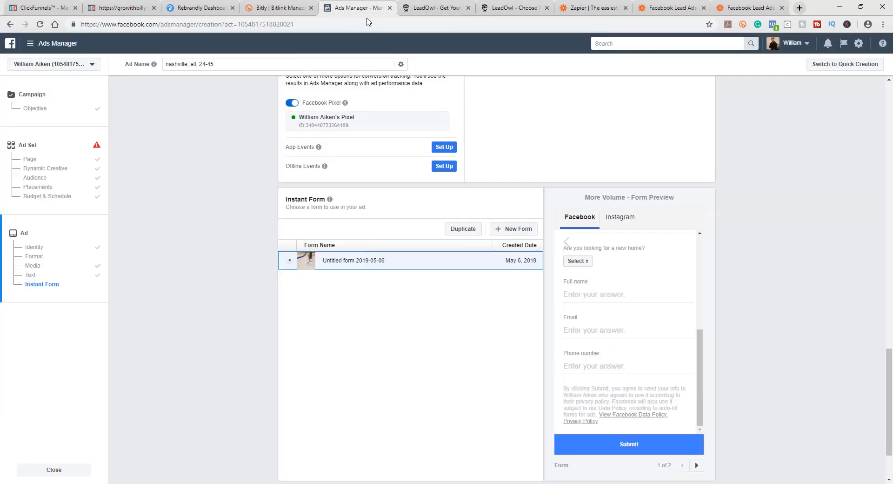
scroll(766, 365, "up", 1)
scroll(766, 365, "up", 3)
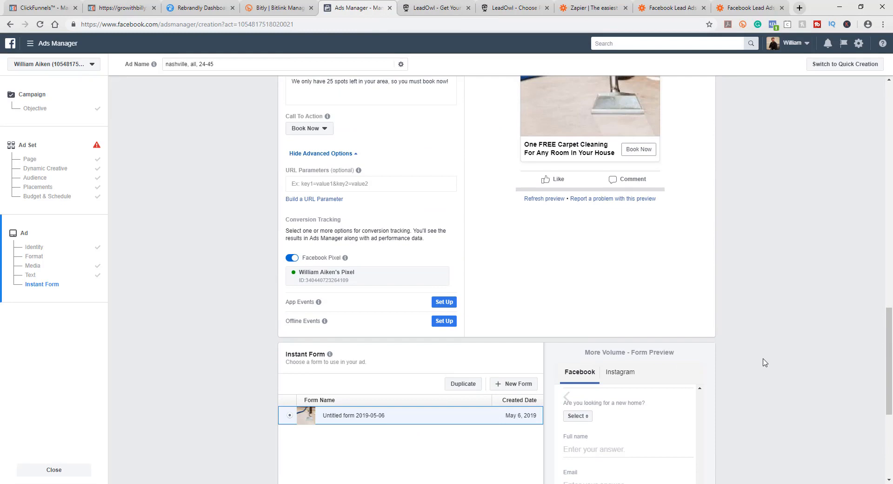
scroll(758, 358, "up", 7)
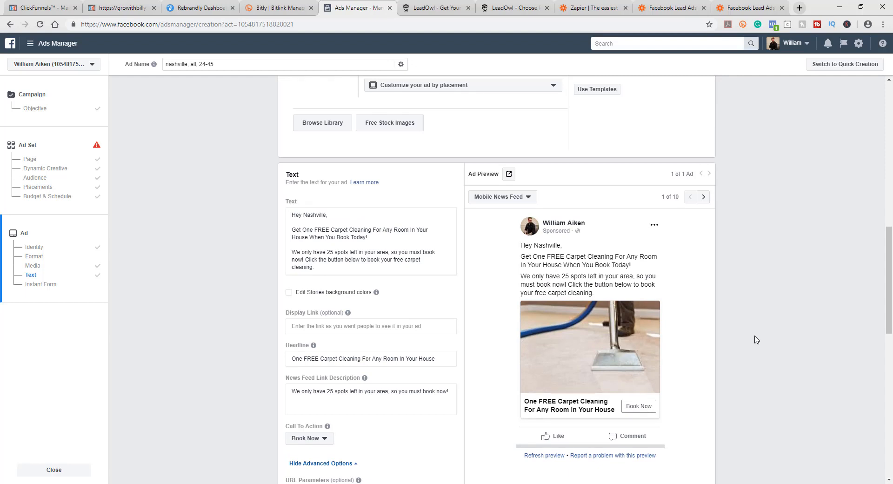
scroll(755, 340, "down", 2)
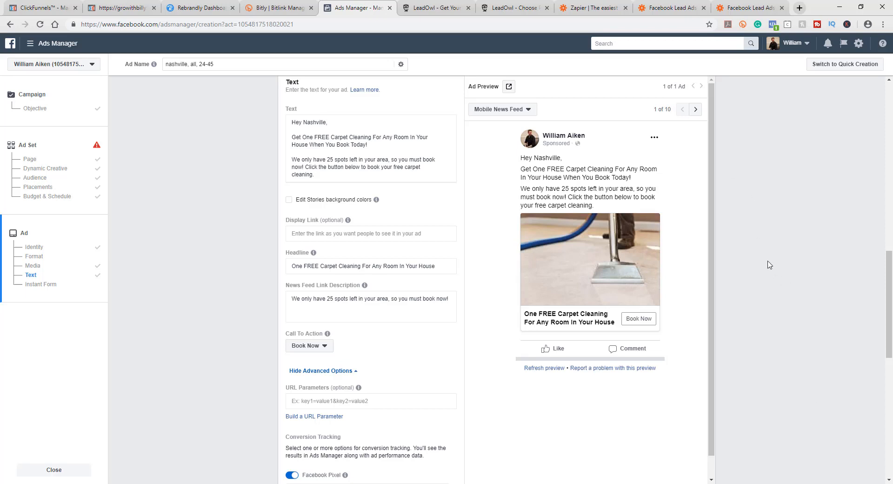
Step: Scroll through the ad setup to review the instant form preview along with the ad's format and text sections
scroll(786, 288, "down", 5)
scroll(781, 296, "down", 5)
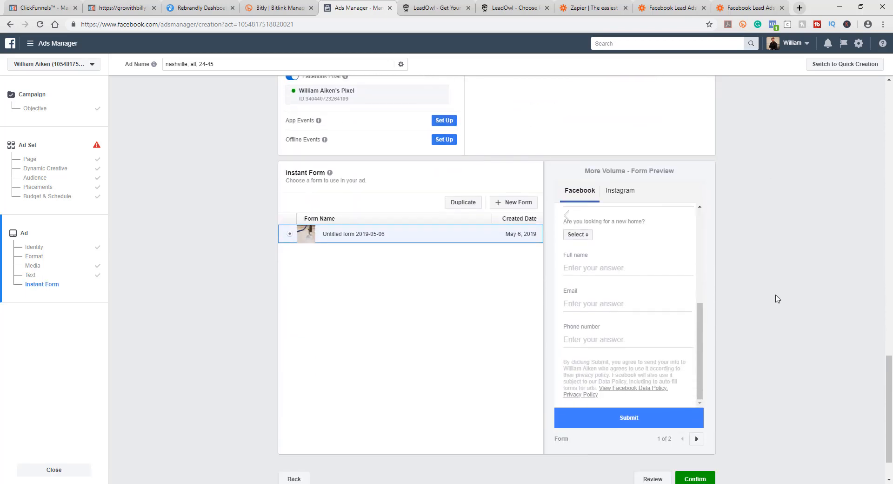
scroll(619, 278, "up", 5)
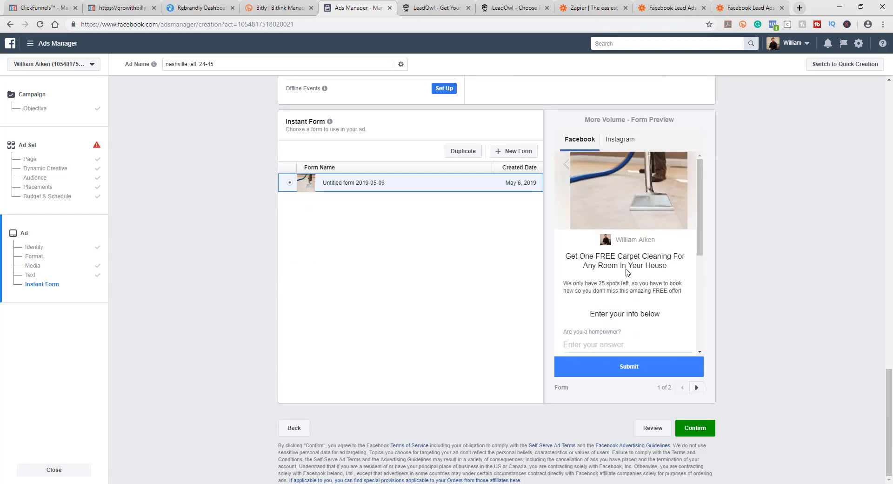
scroll(772, 322, "up", 5)
scroll(773, 323, "up", 15)
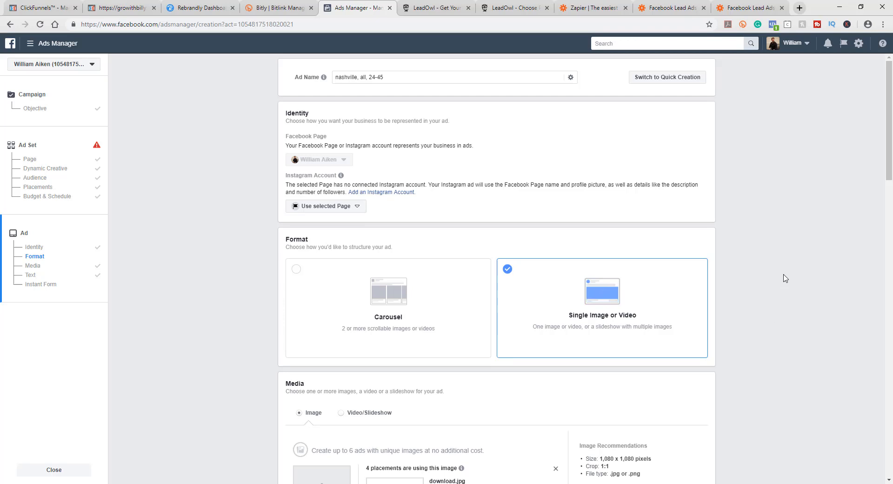
scroll(785, 279, "down", 8)
scroll(774, 274, "down", 4)
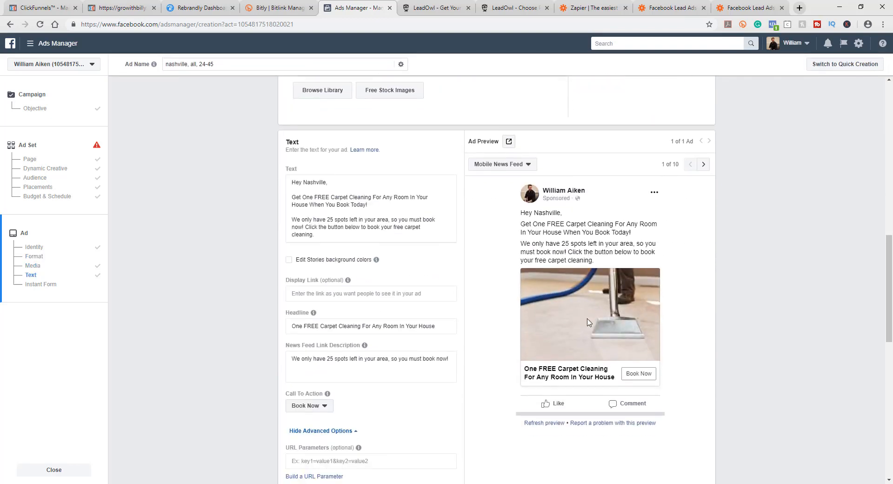
Step: Flip between the LeadOwl homepage, the LeadOwl pricing page and Ads Manager, scrolling around the ad's text settings
left_click(433, 4)
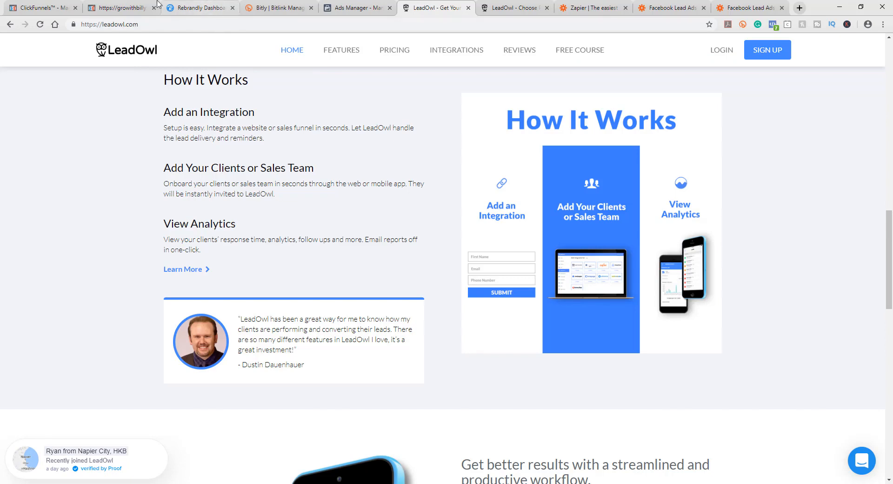
left_click(348, 8)
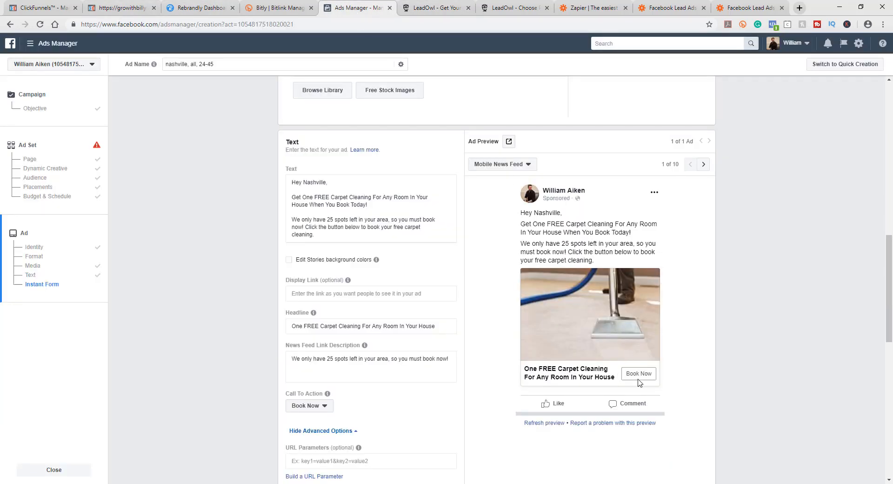
left_click(520, 9)
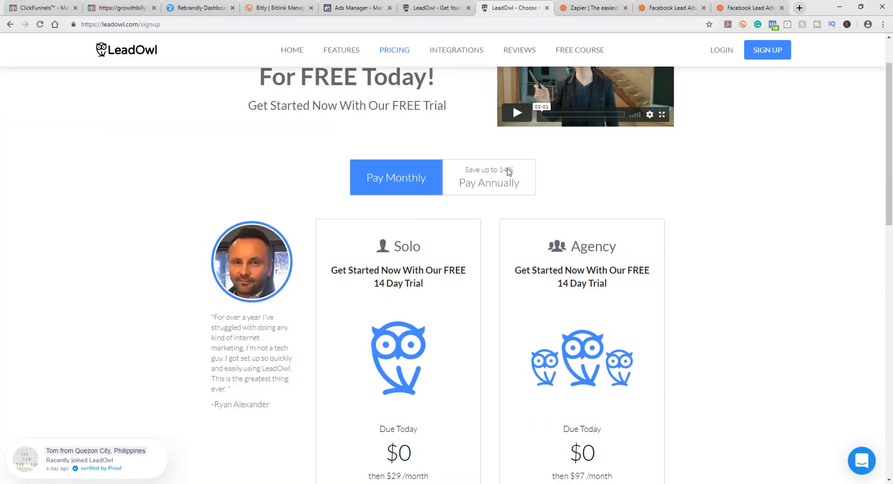
left_click(427, 12)
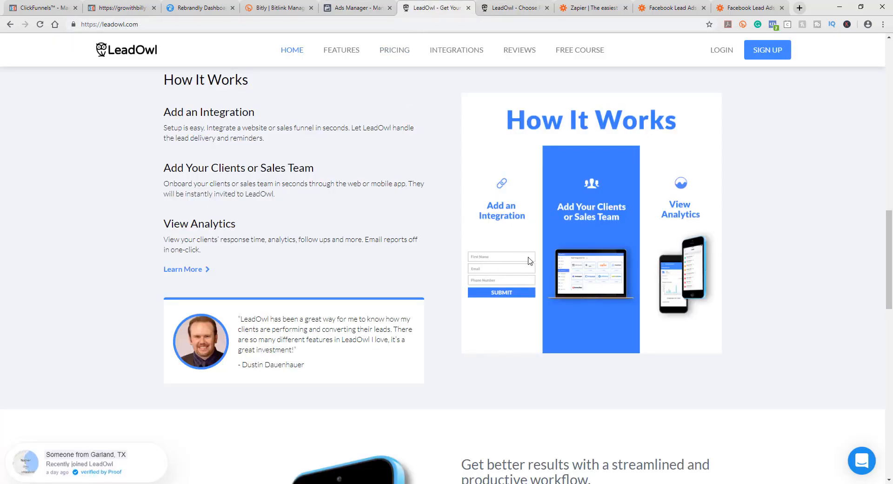
left_click(350, 8)
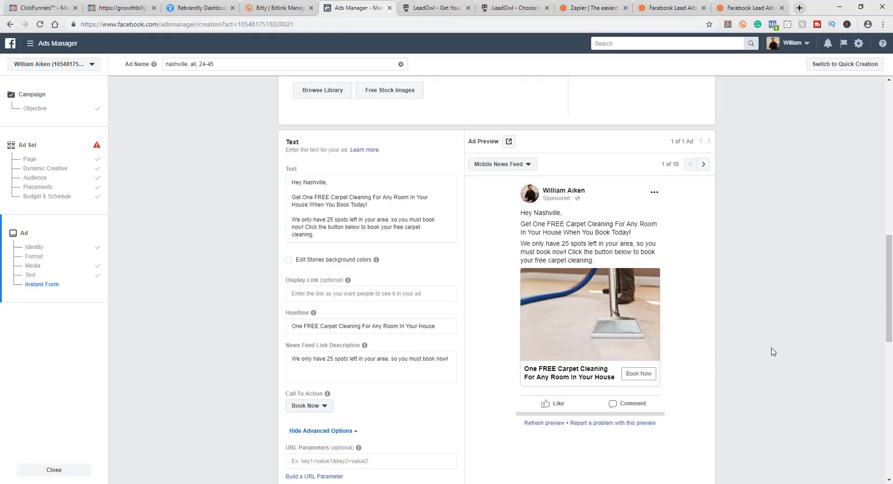
scroll(739, 294, "down", 7)
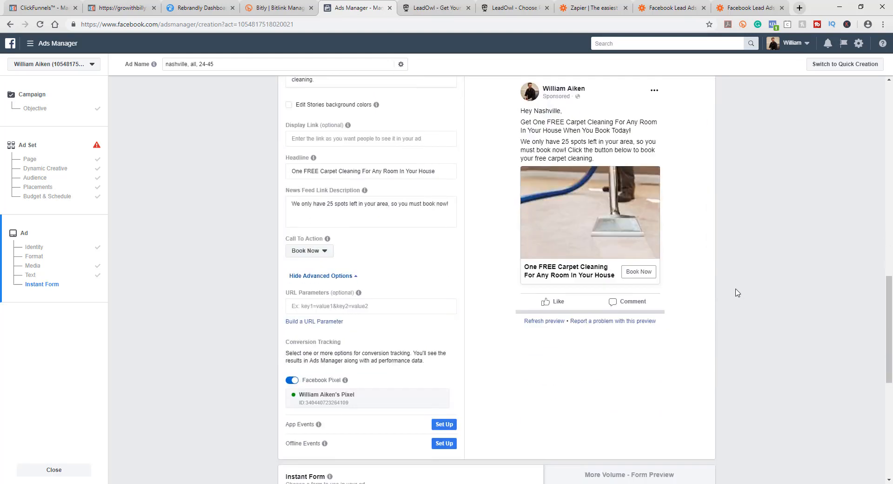
scroll(739, 320, "up", 6)
scroll(742, 323, "up", 1)
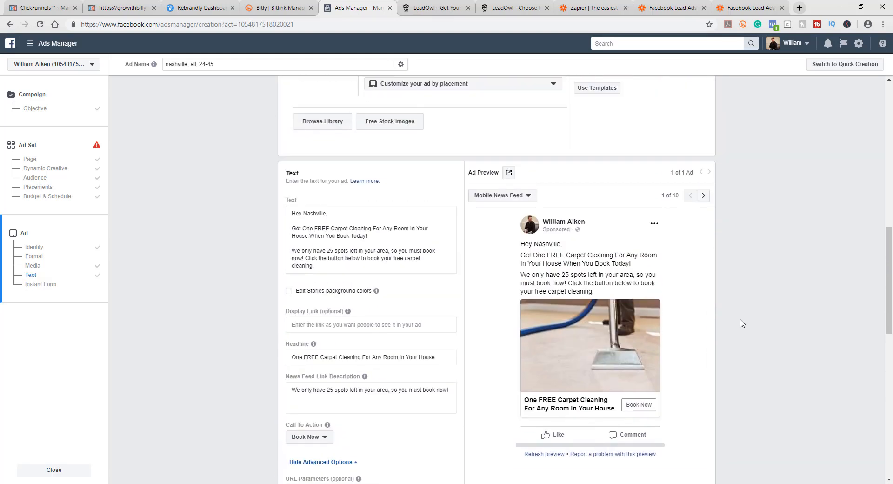